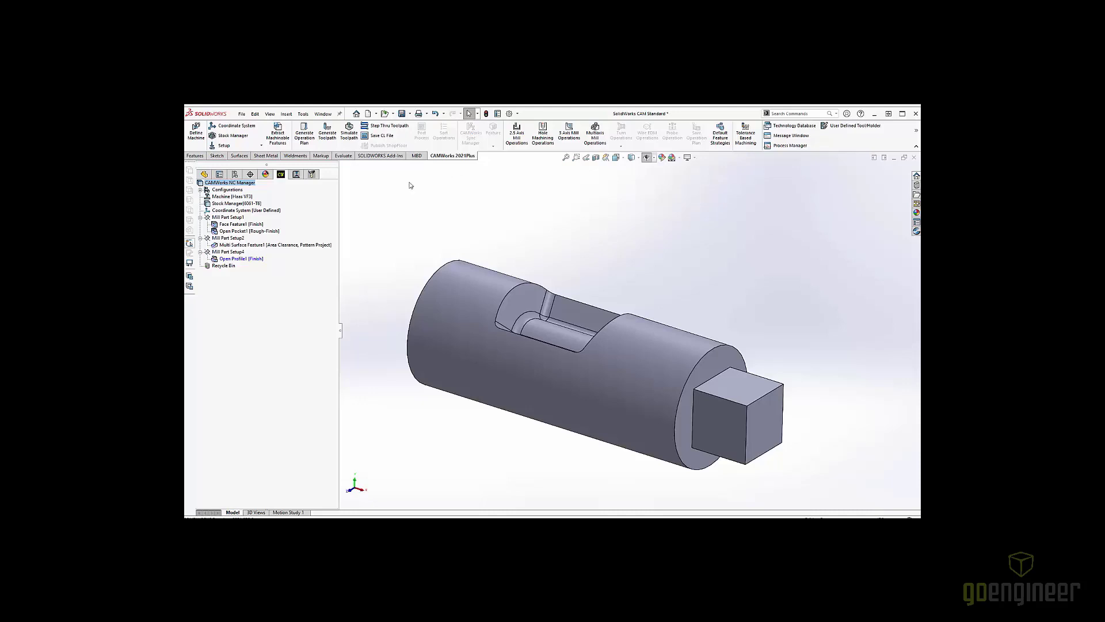
Review the machining operations and the tool crib, return to the machining features, and display the stock around the part
{"action": "left_click", "coordinate": [296, 174]}
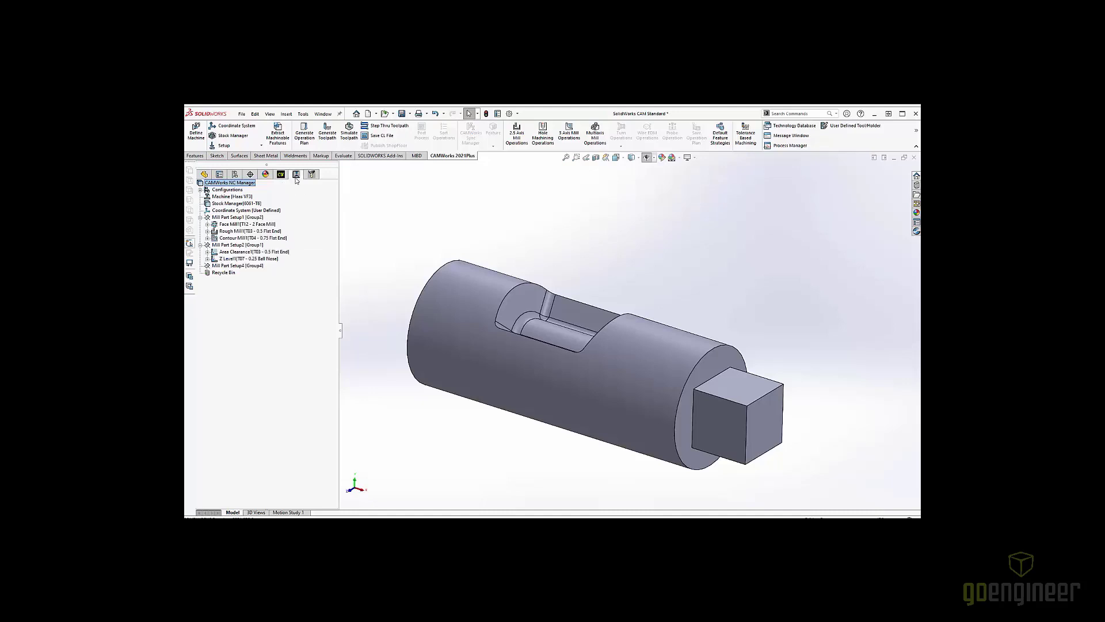
{"action": "left_click", "coordinate": [311, 175]}
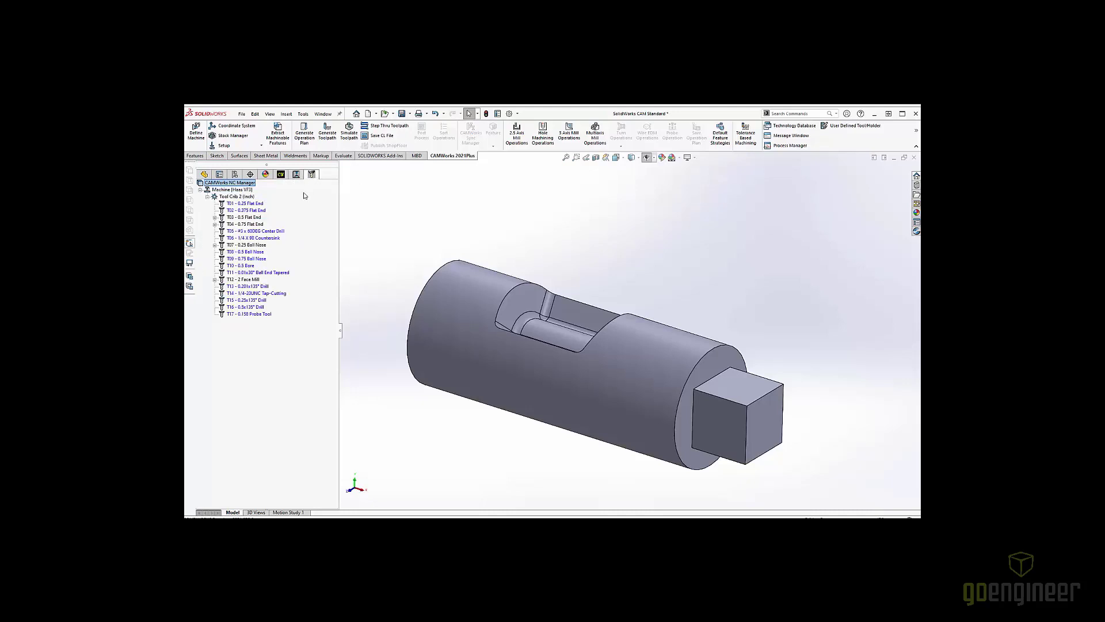
{"action": "left_click", "coordinate": [281, 175]}
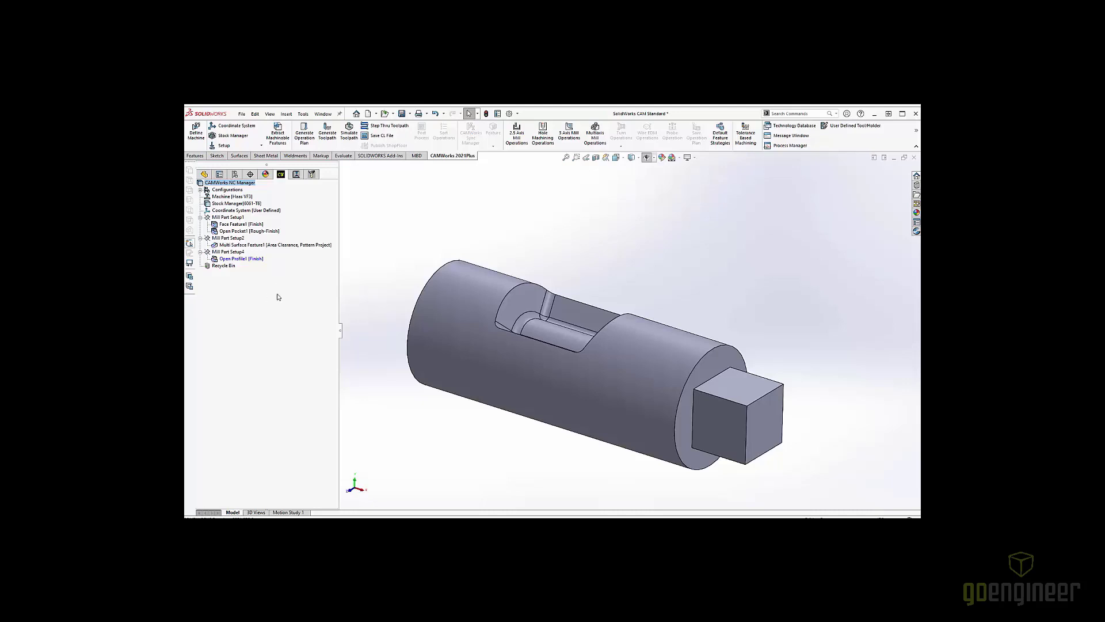
{"action": "left_click", "coordinate": [229, 203]}
{"action": "mouse_move", "coordinate": [648, 250]}
{"action": "middle_mouse_down"}
{"action": "mouse_move", "coordinate": [597, 220]}
{"action": "mouse_move", "coordinate": [644, 247]}
{"action": "middle_mouse_up"}
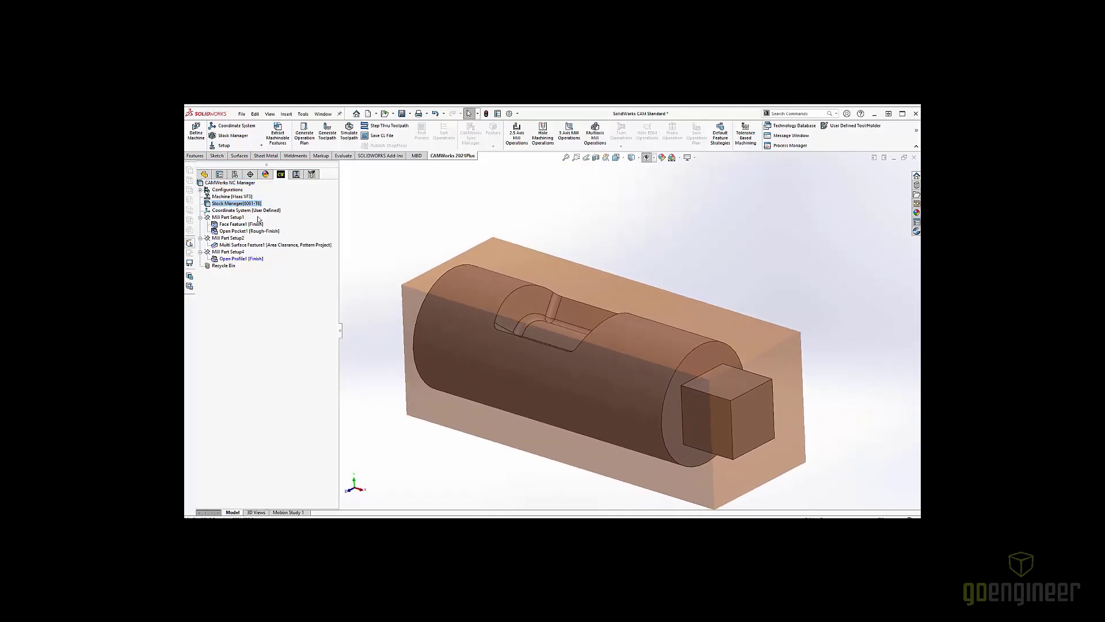
Examine Mill Part Setup1's machining direction and the extents of its face feature and open pocket feature on the model
{"action": "left_click", "coordinate": [228, 217]}
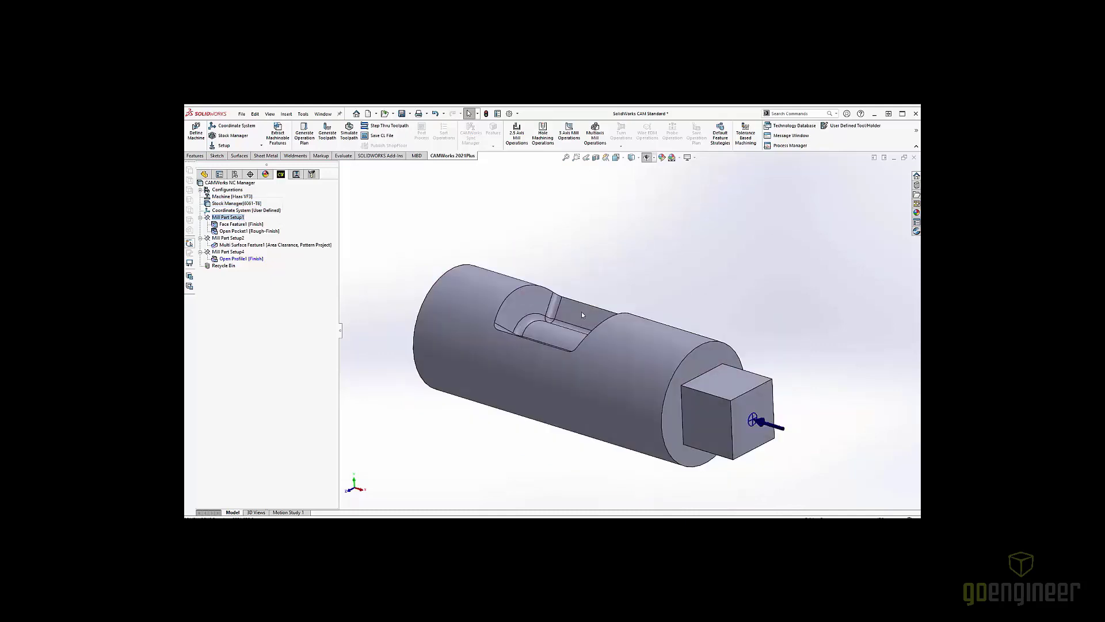
{"action": "scroll", "coordinate": [582, 312], "scroll_direction": "up", "scroll_amount": 3}
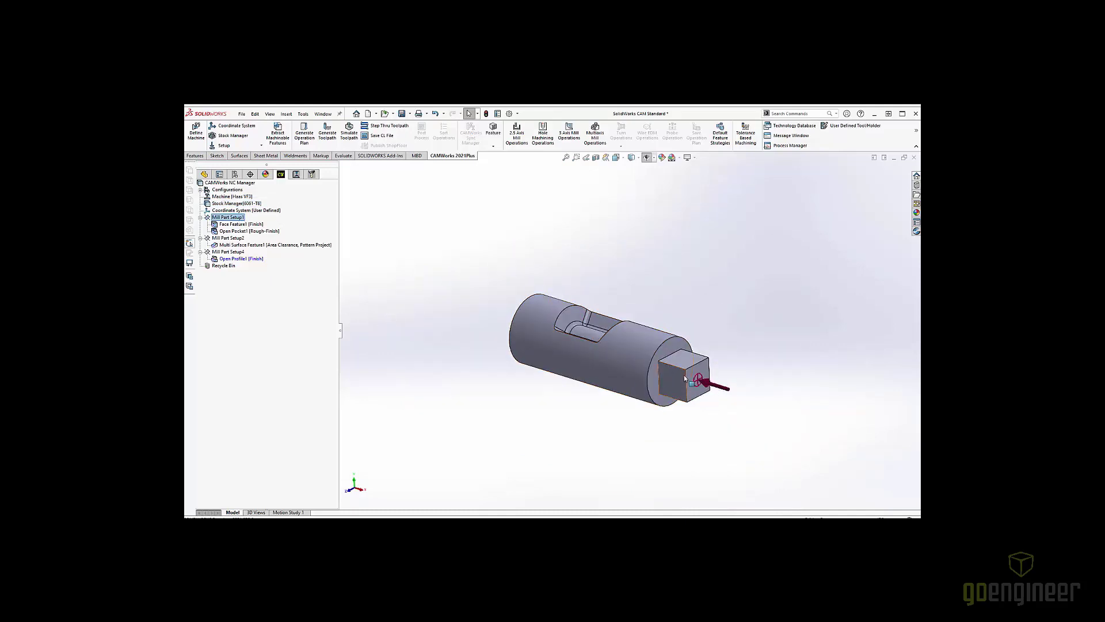
{"action": "middle_click_drag", "start_coordinate": [708, 409], "coordinate": [759, 274]}
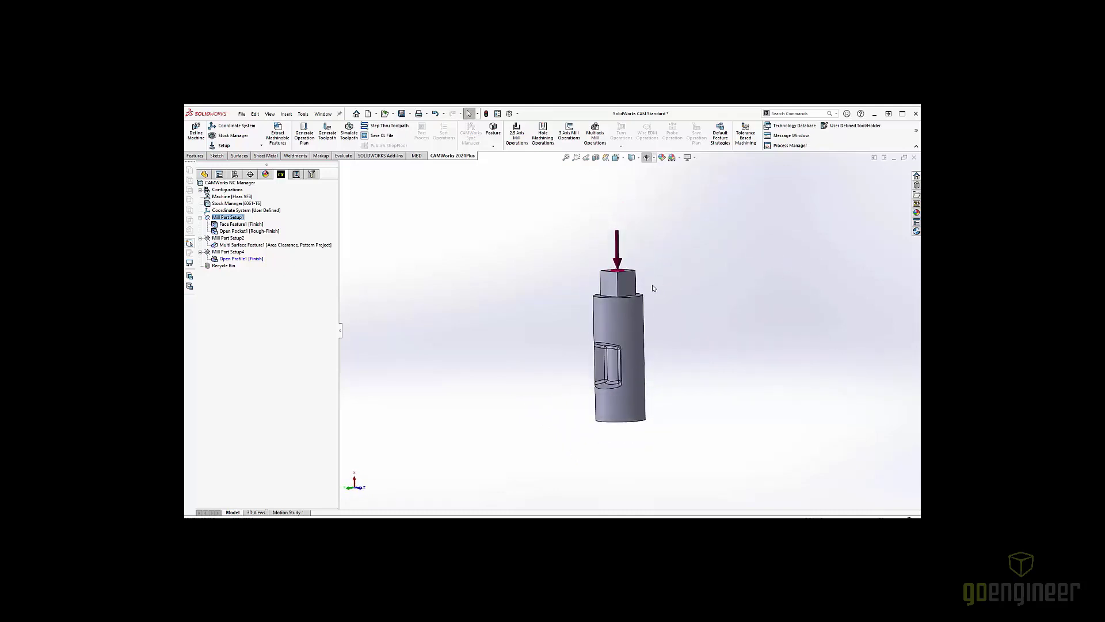
{"action": "scroll", "coordinate": [653, 286], "scroll_direction": "down", "scroll_amount": 2}
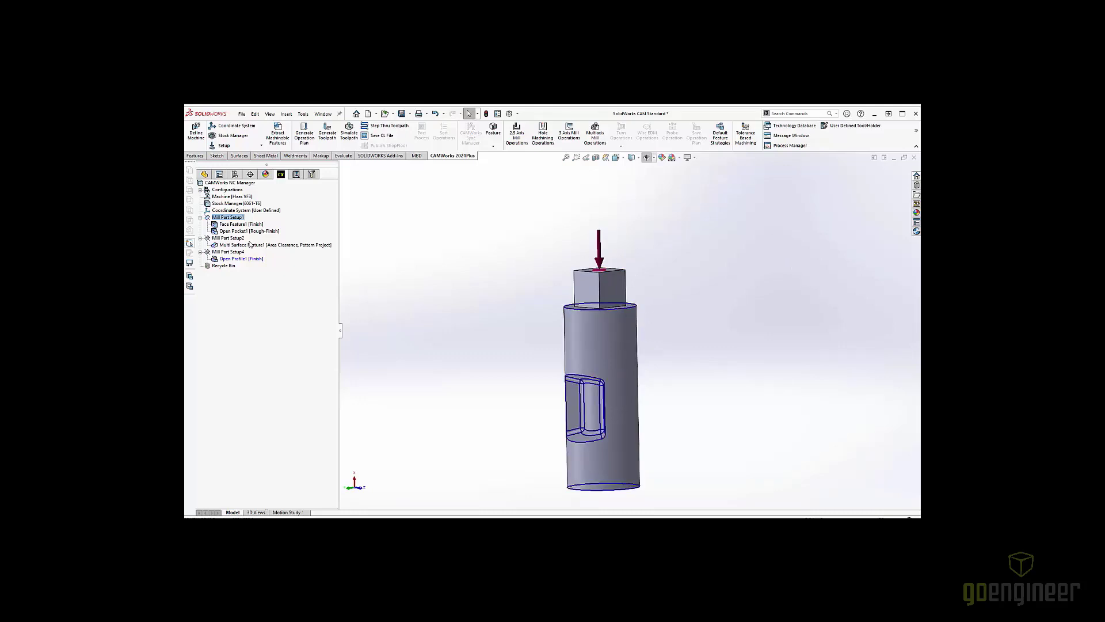
{"action": "left_click", "coordinate": [250, 225]}
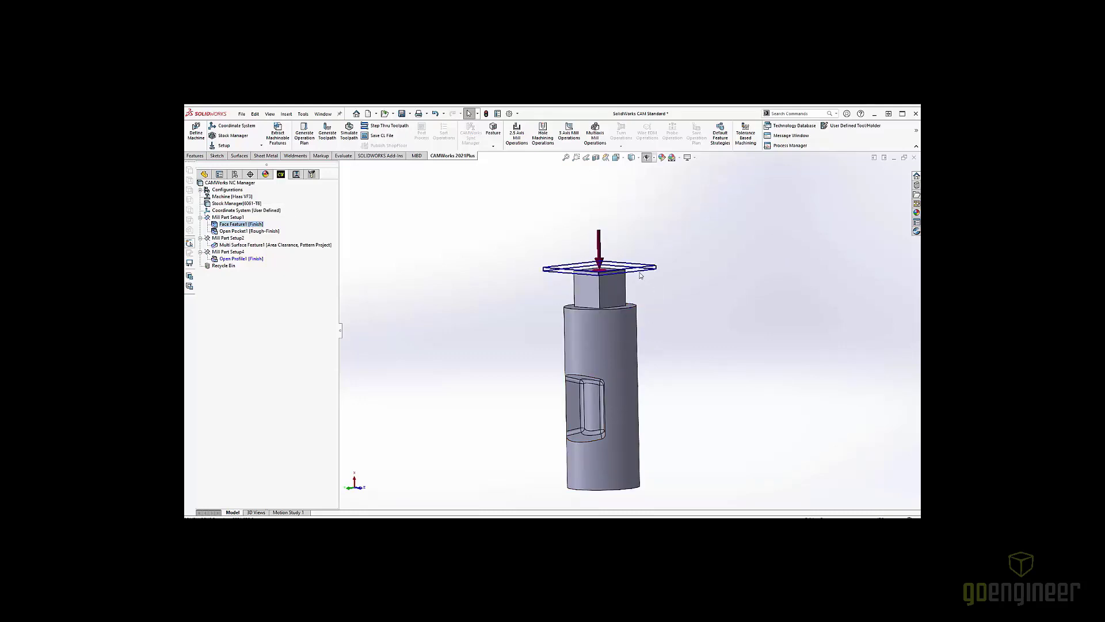
{"action": "scroll", "coordinate": [640, 271], "scroll_direction": "down", "scroll_amount": 2}
{"action": "middle_click_drag", "start_coordinate": [624, 266], "coordinate": [625, 289]}
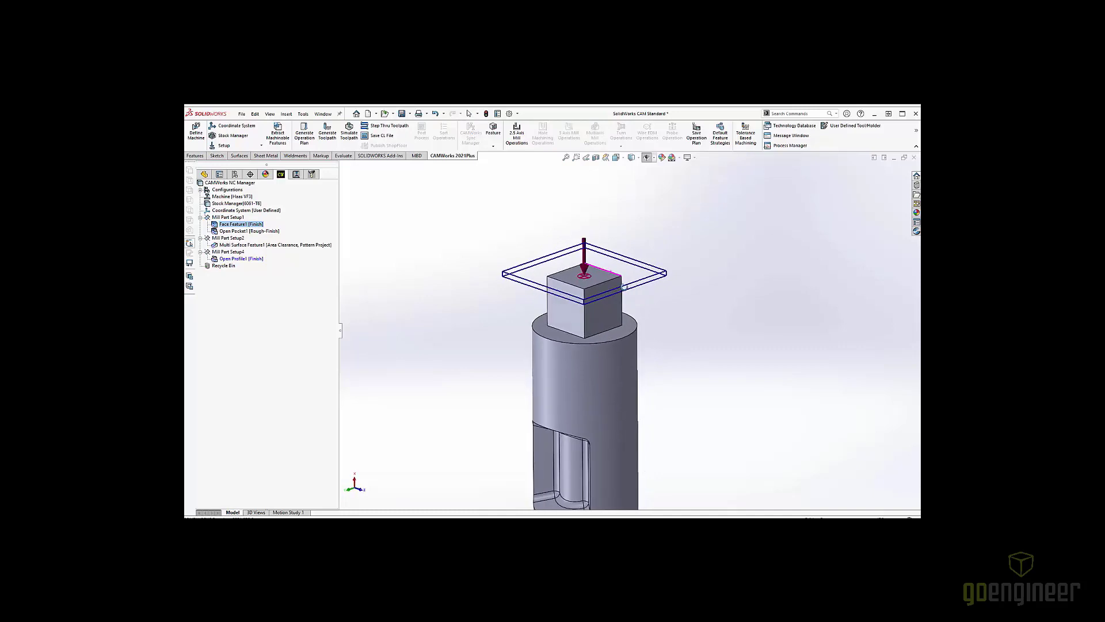
{"action": "left_click", "coordinate": [247, 231]}
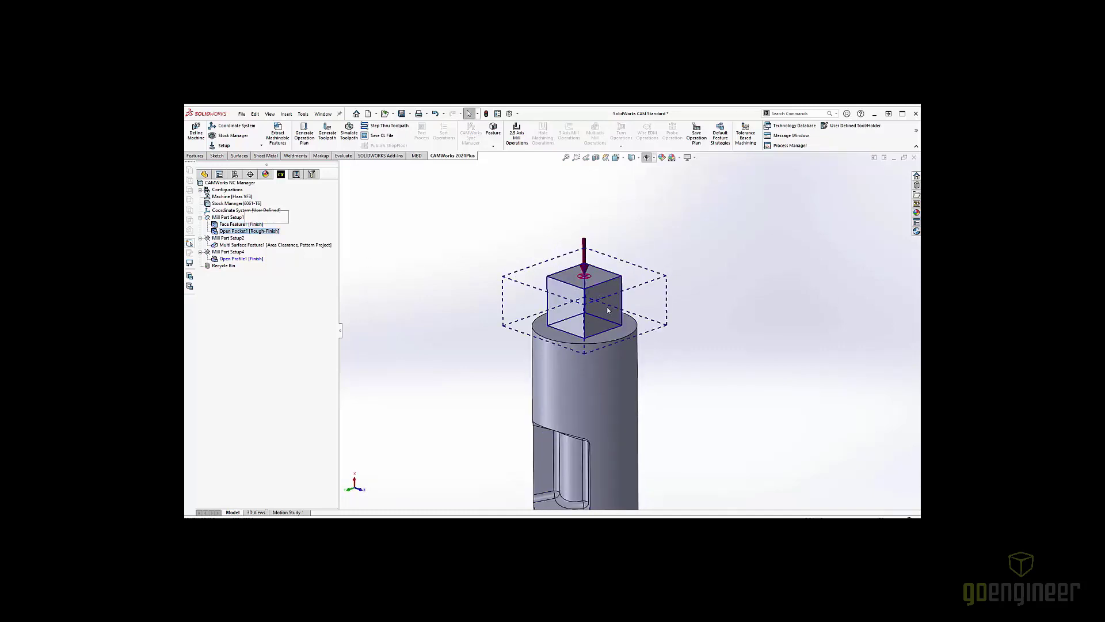
{"action": "middle_click_drag", "start_coordinate": [621, 363], "coordinate": [619, 329]}
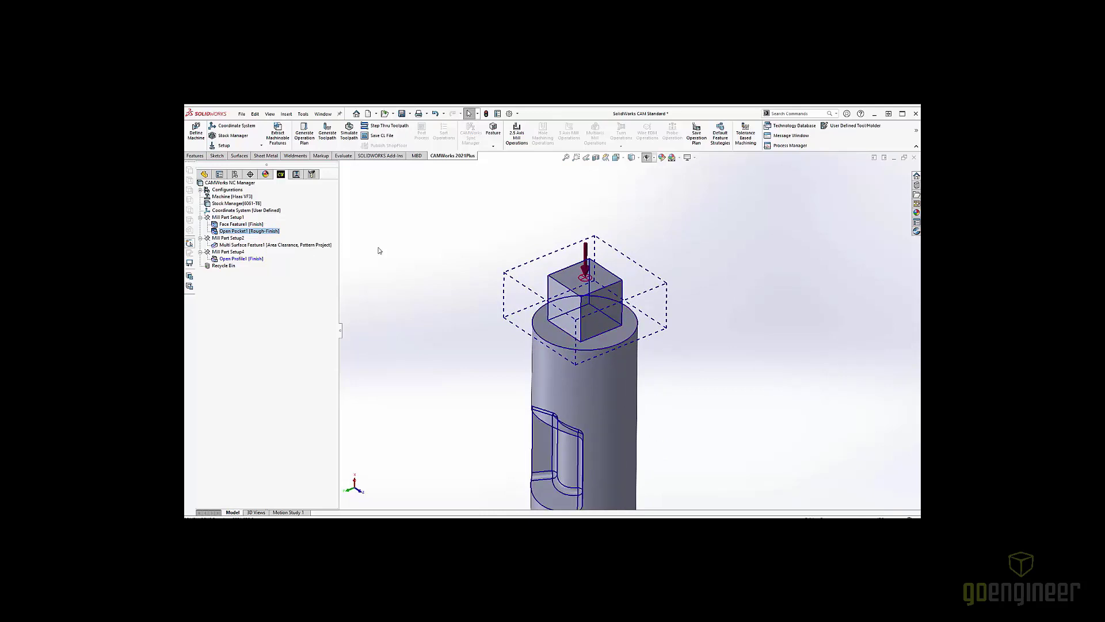
Delete the face feature from Mill Part Setup1 and permanently remove it from the recycle bin
{"action": "left_click", "coordinate": [243, 225]}
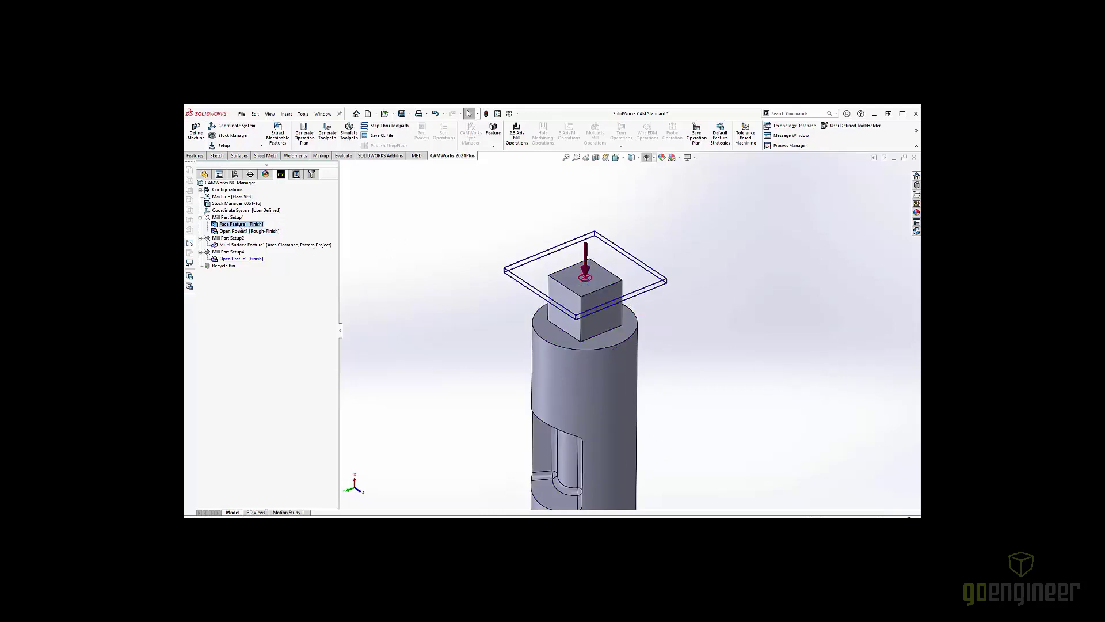
{"action": "right_click", "coordinate": [239, 225]}
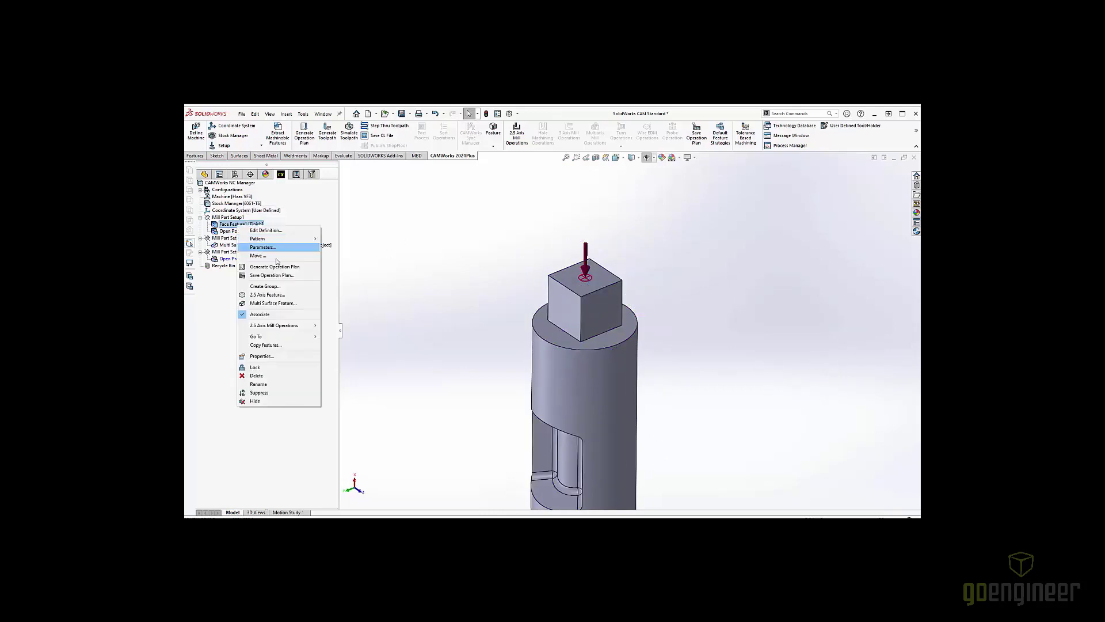
{"action": "left_click", "coordinate": [270, 376]}
{"action": "left_click", "coordinate": [578, 335]}
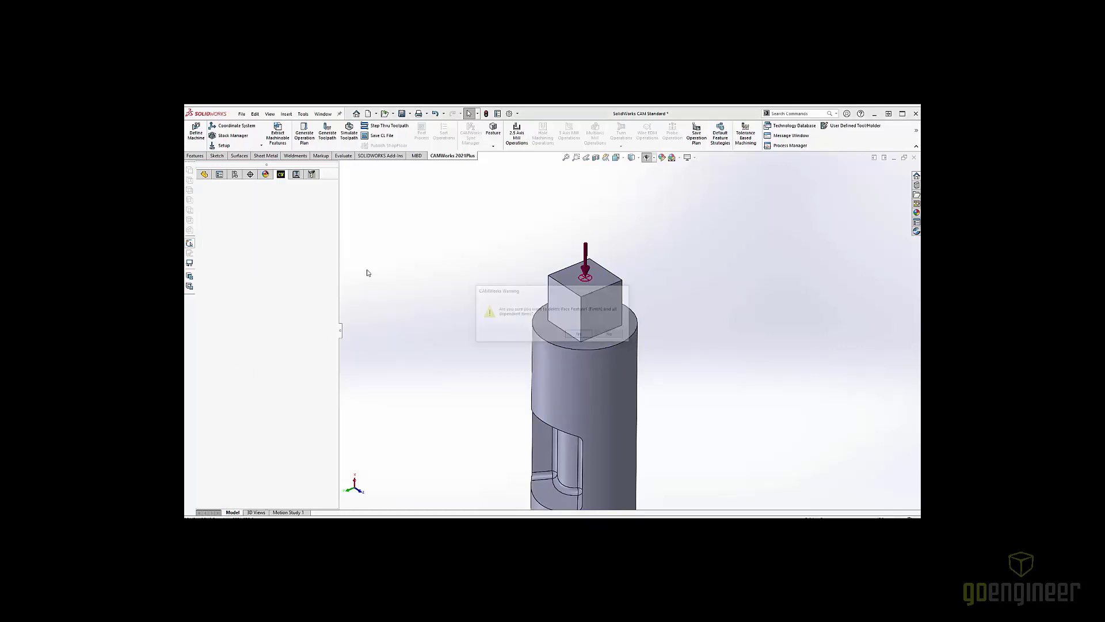
{"action": "right_click", "coordinate": [224, 266]}
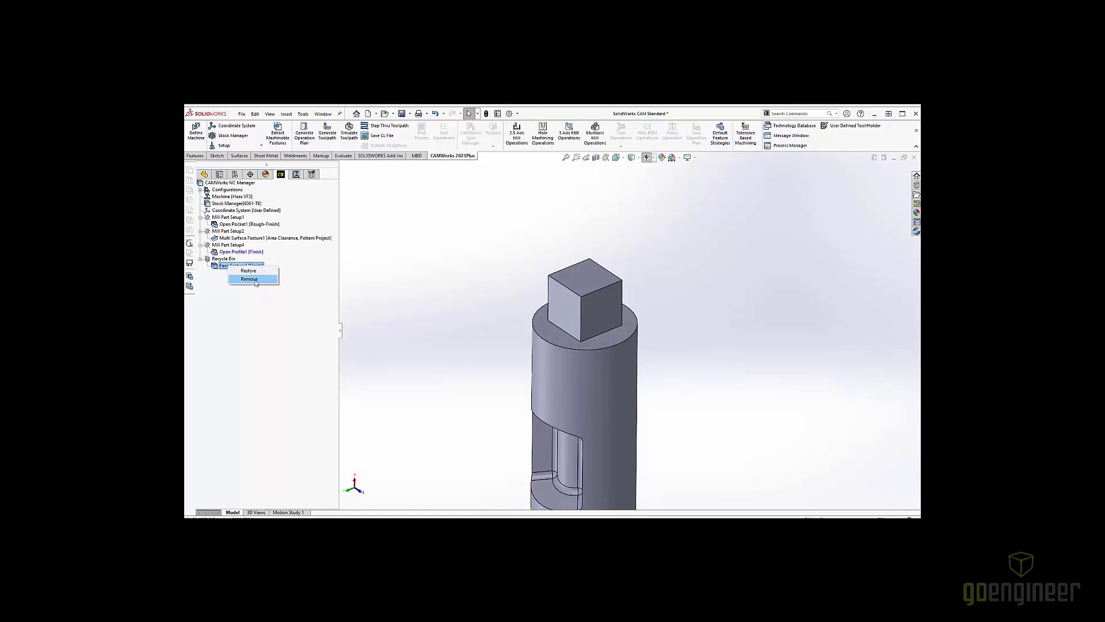
{"action": "left_click", "coordinate": [255, 279]}
{"action": "left_click", "coordinate": [574, 332]}
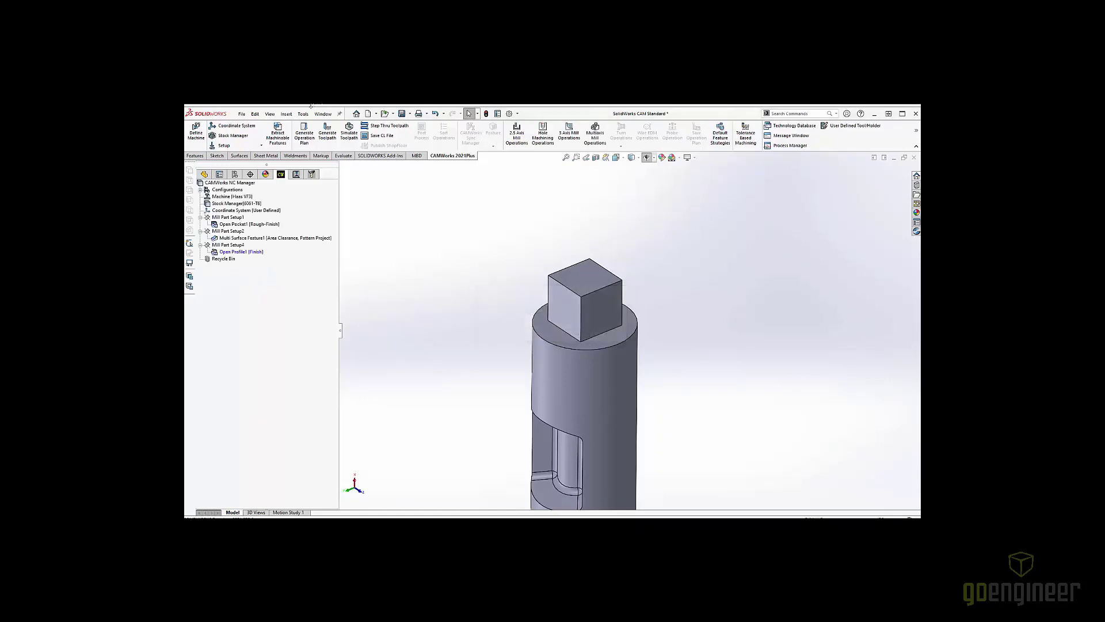
Restrict machinable feature extraction to faces in the CAMWorks mill feature options, turning off holes, part perimeter and the other feature types
{"action": "left_click", "coordinate": [303, 115]}
{"action": "mouse_move", "coordinate": [322, 151]}
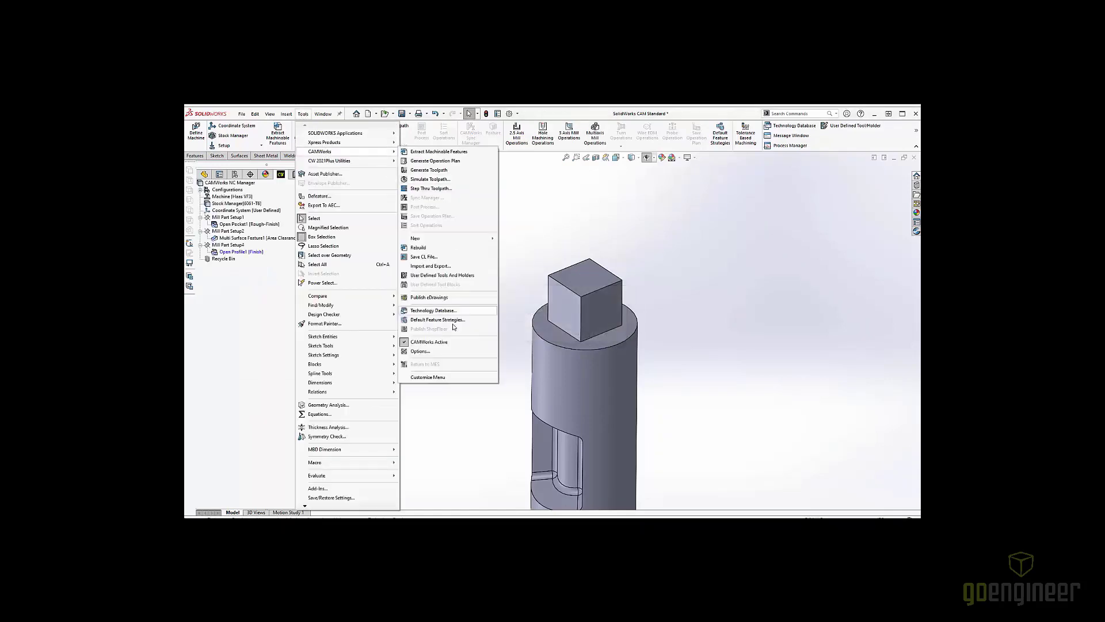
{"action": "left_click", "coordinate": [444, 352]}
{"action": "left_click", "coordinate": [477, 197]}
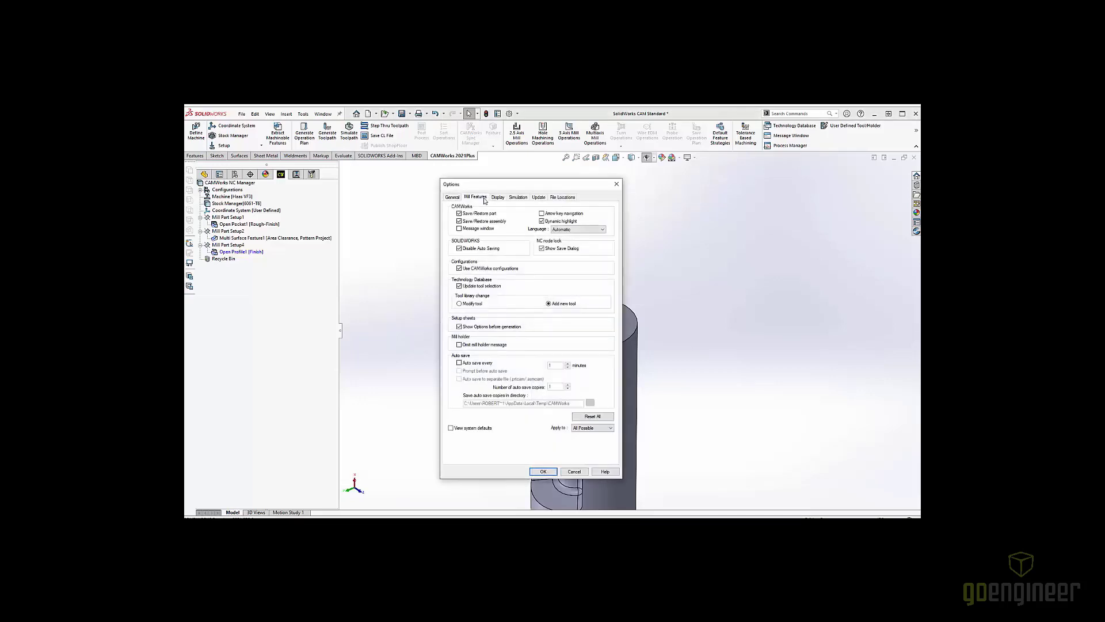
{"action": "left_click", "coordinate": [460, 267]}
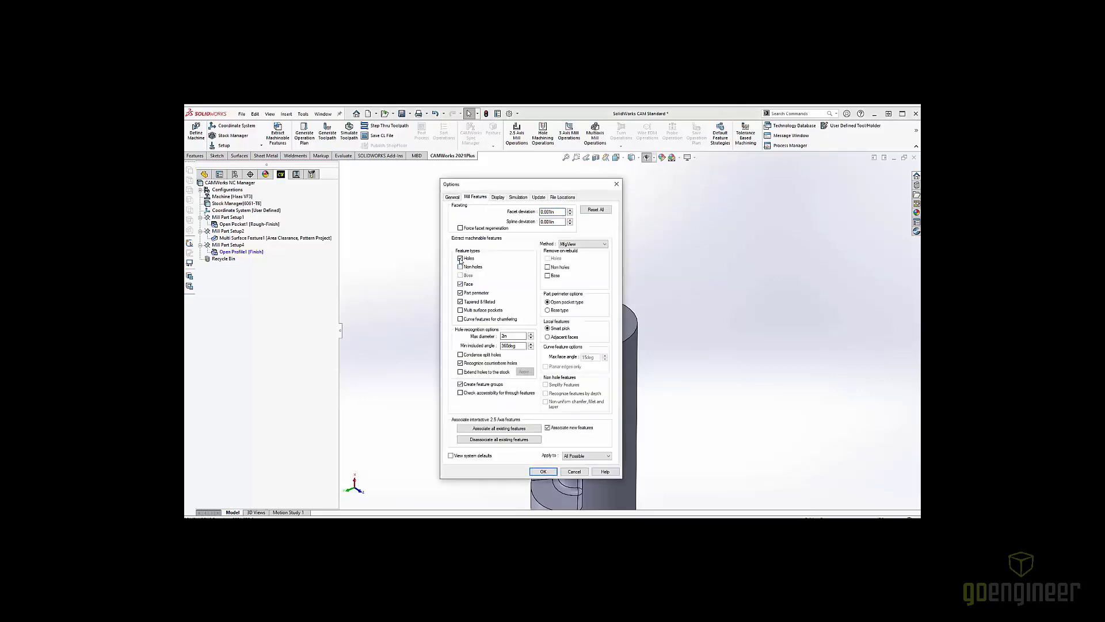
{"action": "left_click", "coordinate": [461, 258]}
{"action": "left_click", "coordinate": [462, 285]}
{"action": "left_click", "coordinate": [461, 293]}
{"action": "left_click", "coordinate": [461, 302]}
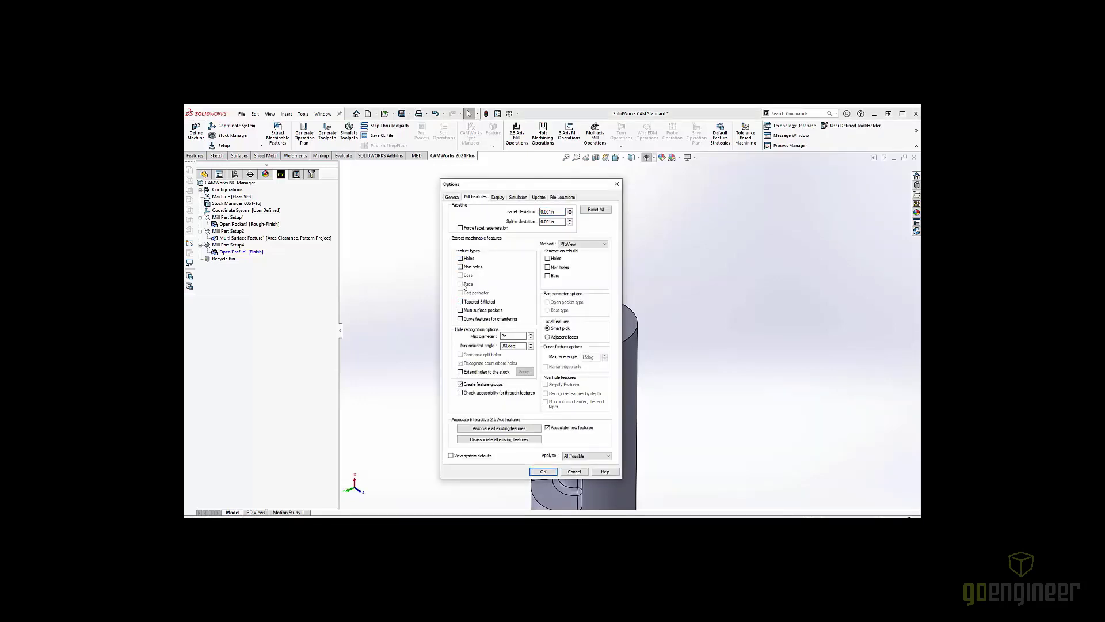
{"action": "left_click", "coordinate": [461, 302]}
{"action": "left_click", "coordinate": [461, 283]}
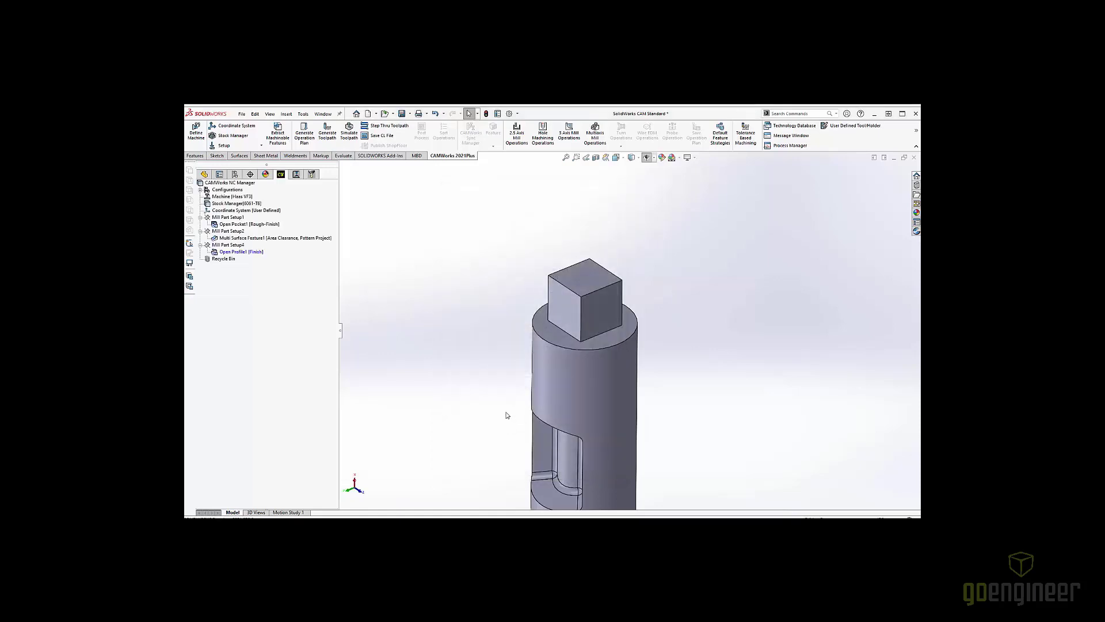
{"action": "left_click", "coordinate": [542, 472]}
Recognize features for Mill Part Setup1 and select the recognized face feature to highlight it on the model
{"action": "right_click", "coordinate": [230, 218]}
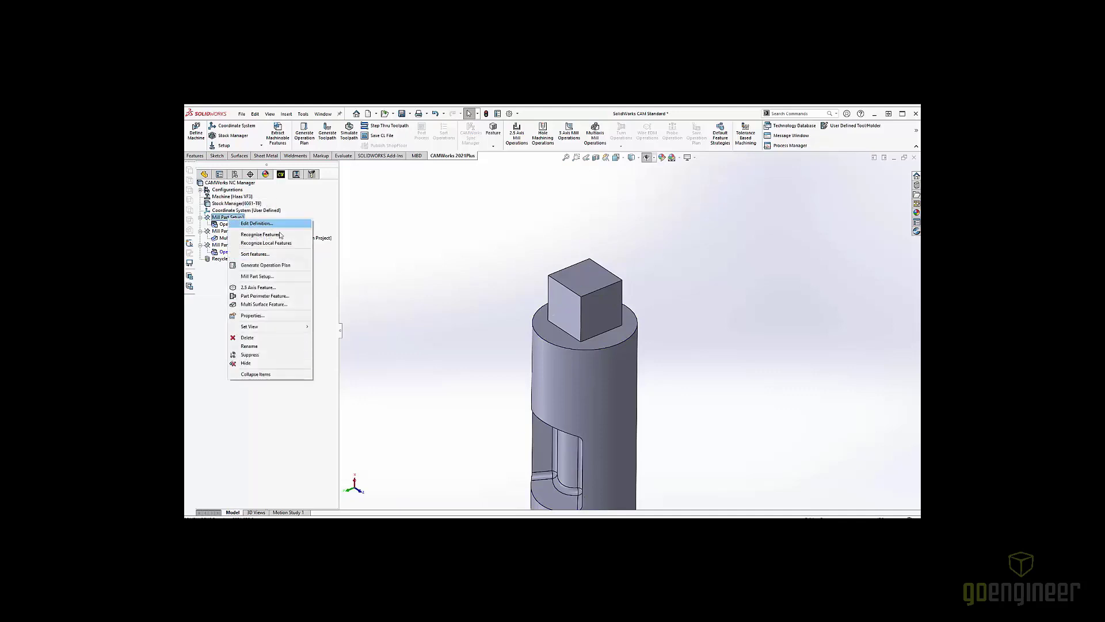
{"action": "left_click", "coordinate": [279, 236]}
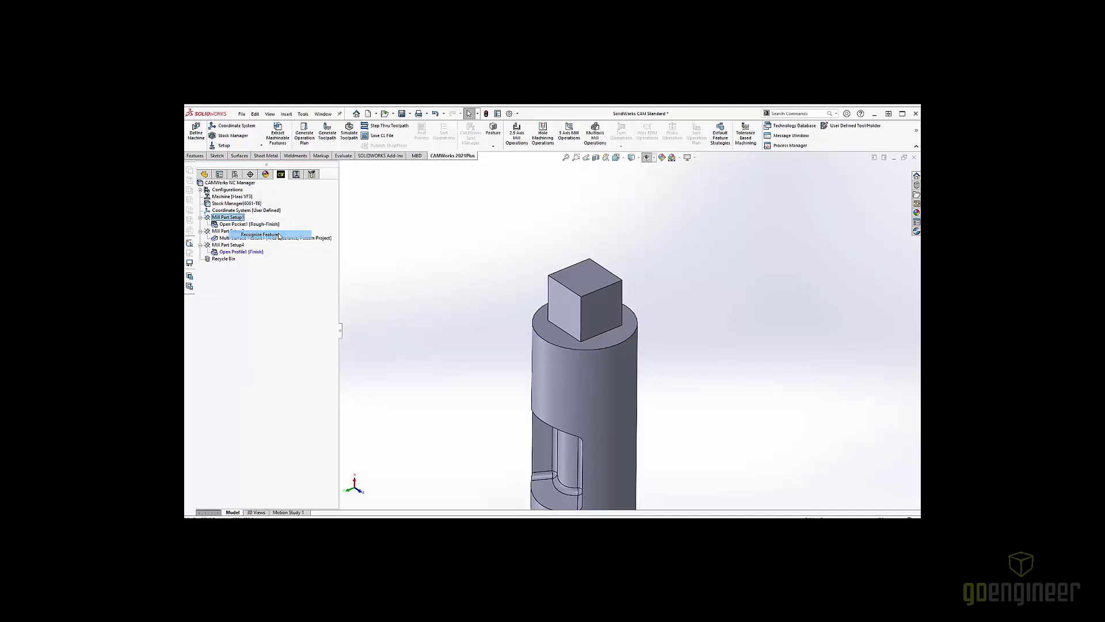
{"action": "left_click", "coordinate": [253, 232]}
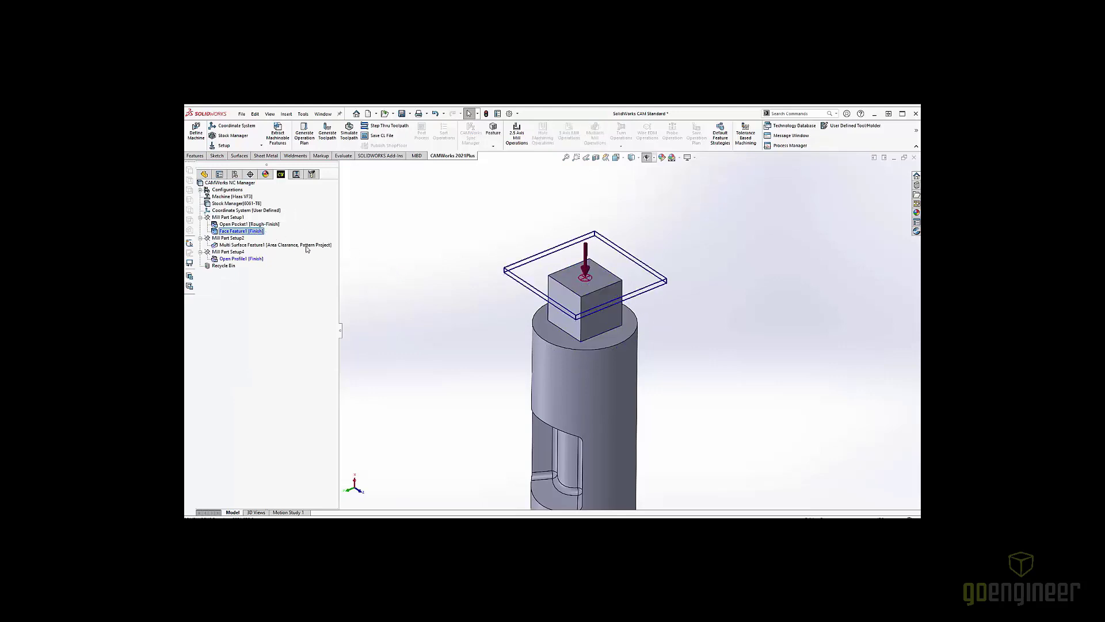
{"action": "scroll", "coordinate": [631, 273], "scroll_direction": "up", "scroll_amount": 1}
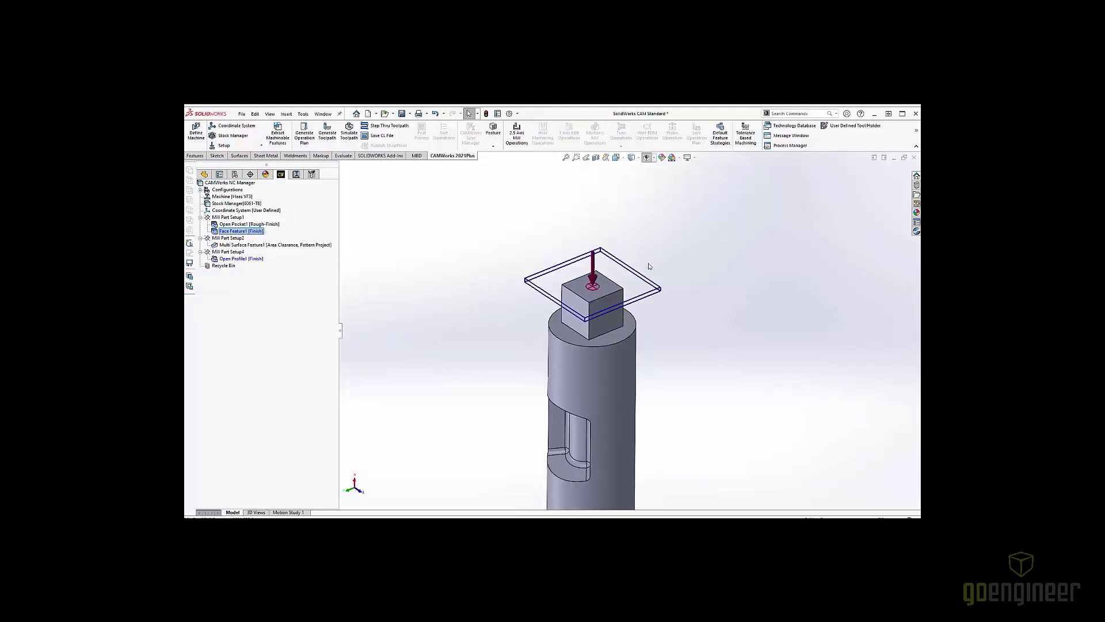
{"action": "scroll", "coordinate": [645, 268], "scroll_direction": "up", "scroll_amount": 1}
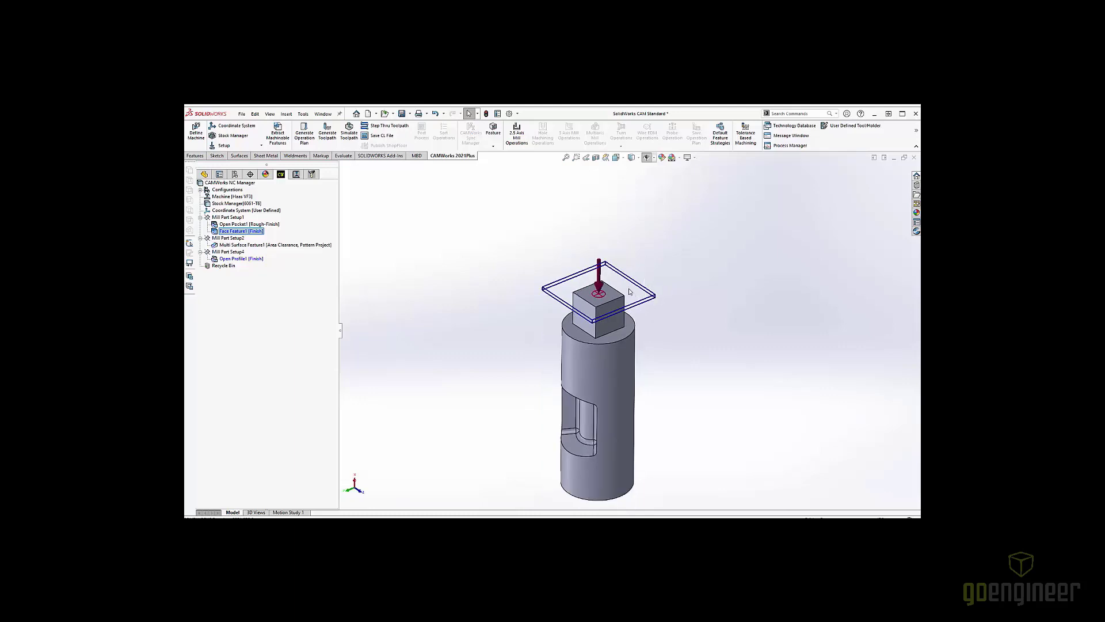
{"action": "middle_click_drag", "start_coordinate": [596, 250], "coordinate": [658, 289]}
{"action": "scroll", "coordinate": [593, 369], "scroll_direction": "down", "scroll_amount": 5}
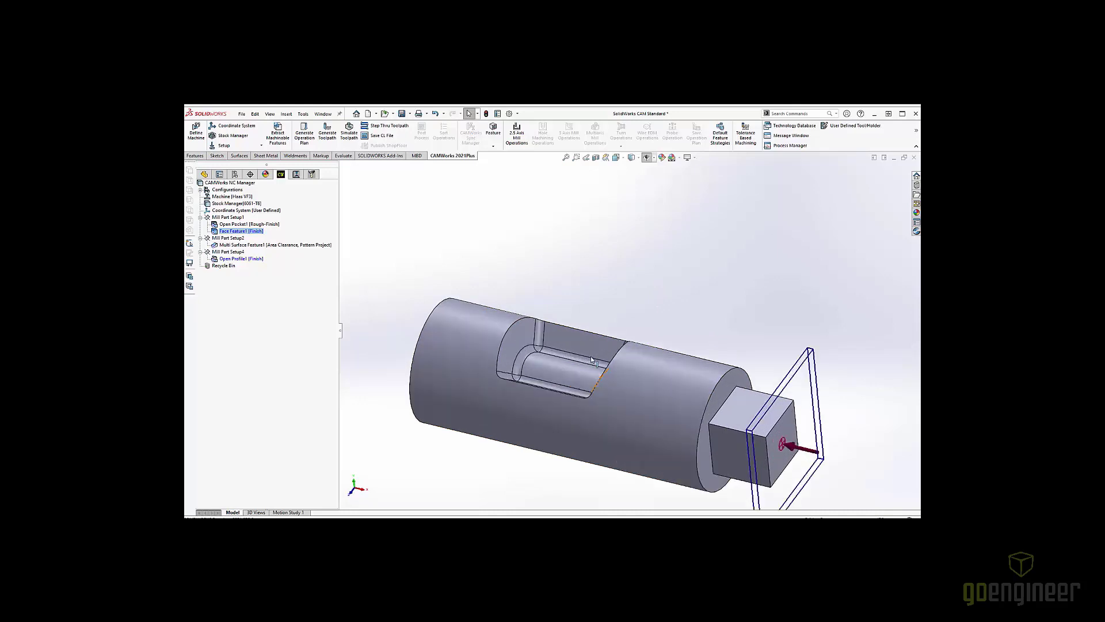
{"action": "middle_click_drag", "start_coordinate": [595, 363], "coordinate": [562, 351]}
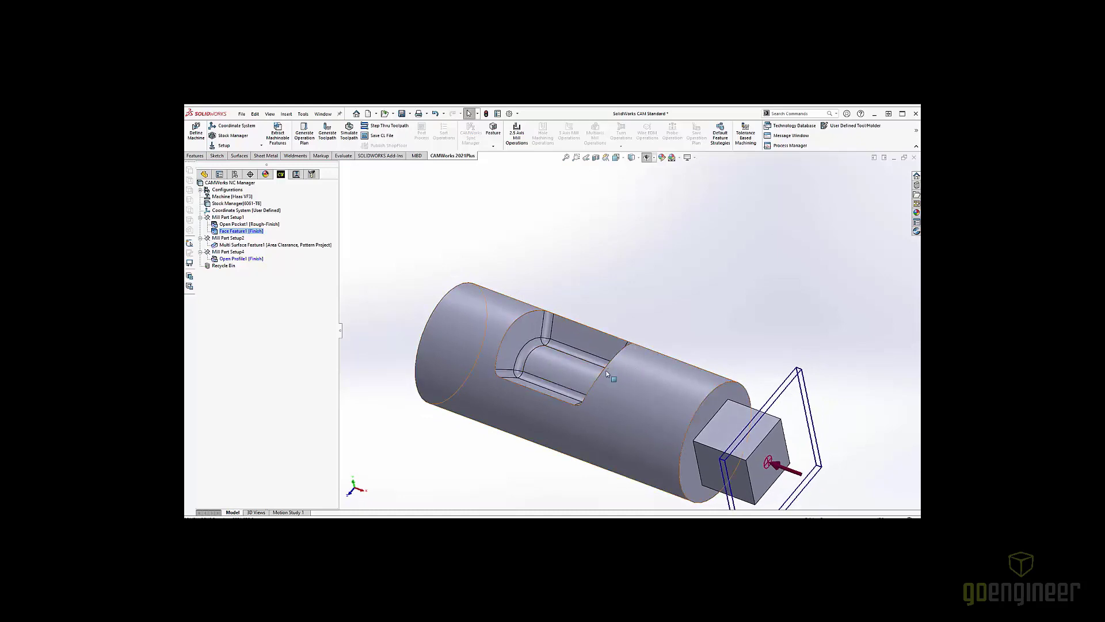
{"action": "scroll", "coordinate": [669, 323], "scroll_direction": "up", "scroll_amount": 3}
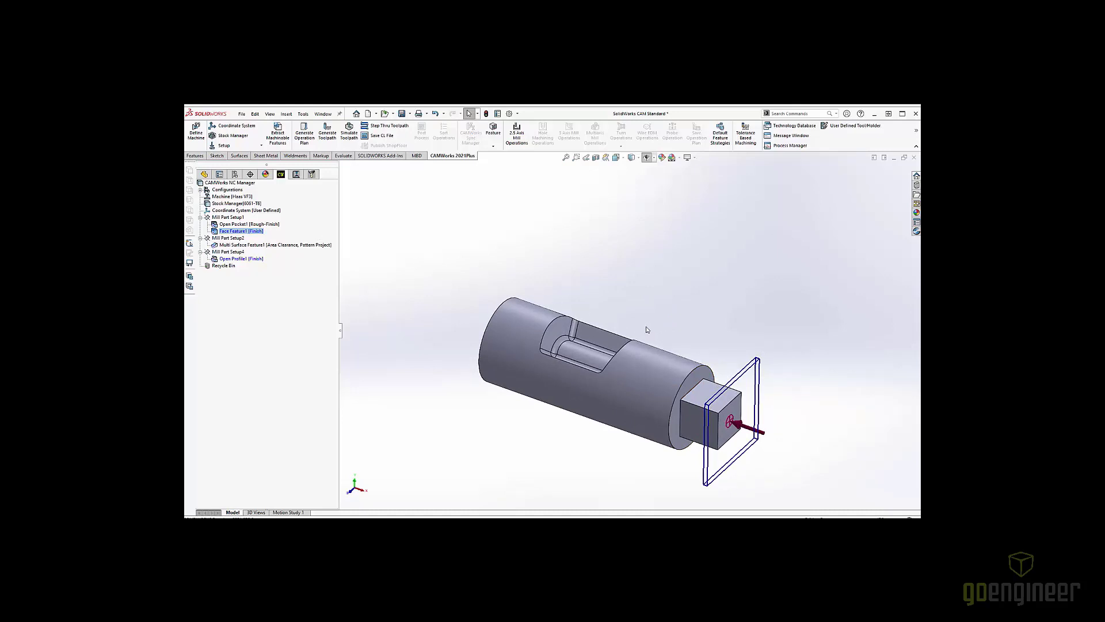
{"action": "middle_click_drag", "start_coordinate": [630, 337], "coordinate": [569, 339]}
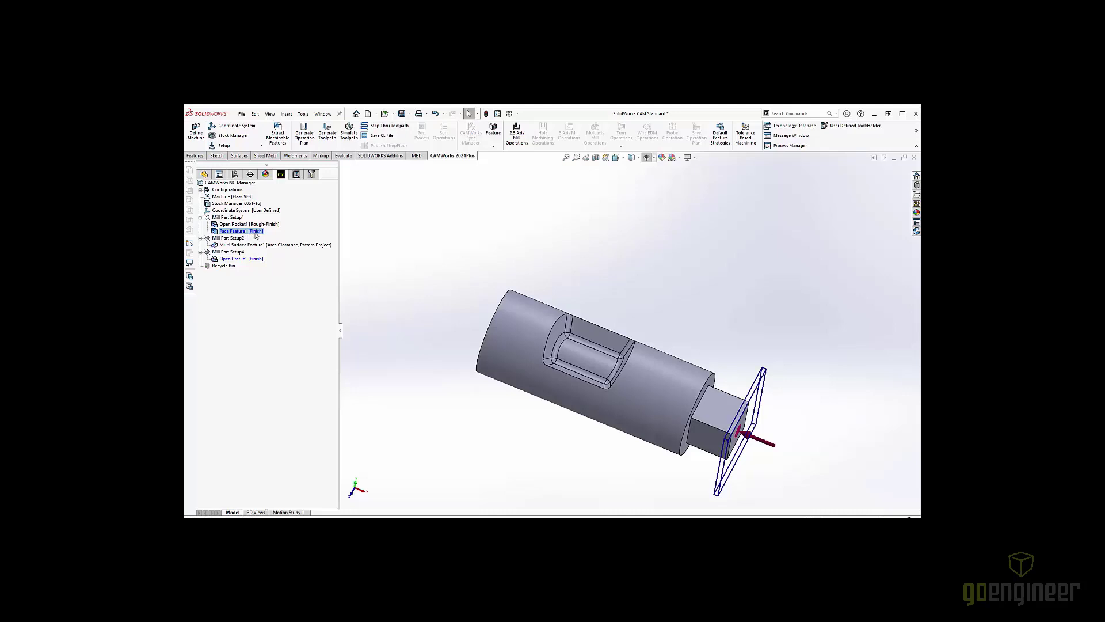
Generate the operation plan for the face feature in Mill Part Setup1
{"action": "right_click", "coordinate": [253, 234]}
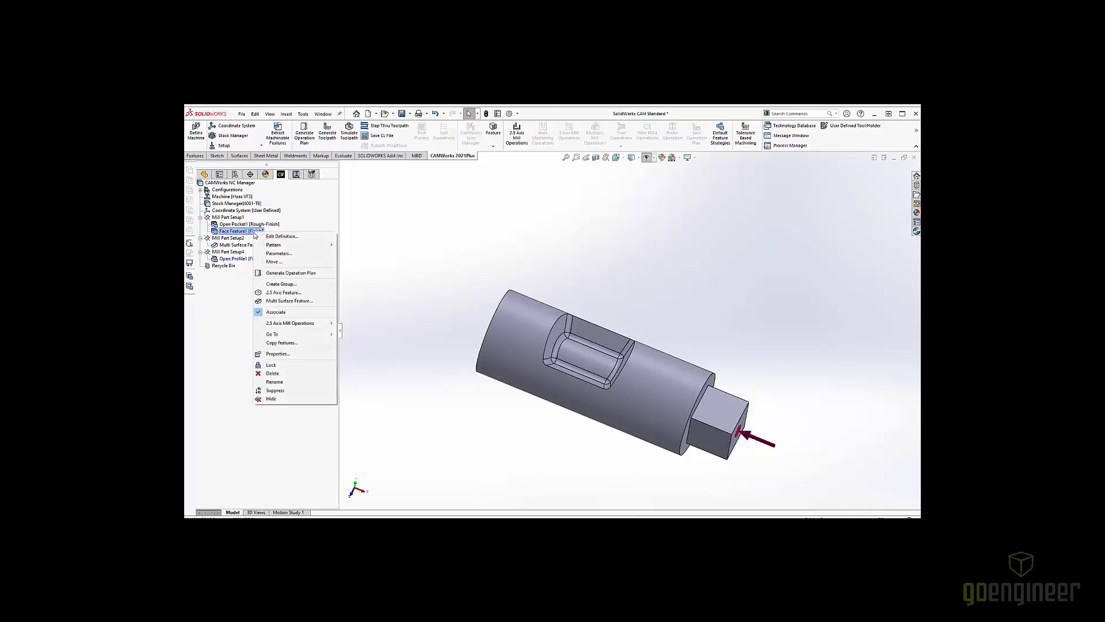
{"action": "left_click", "coordinate": [285, 273]}
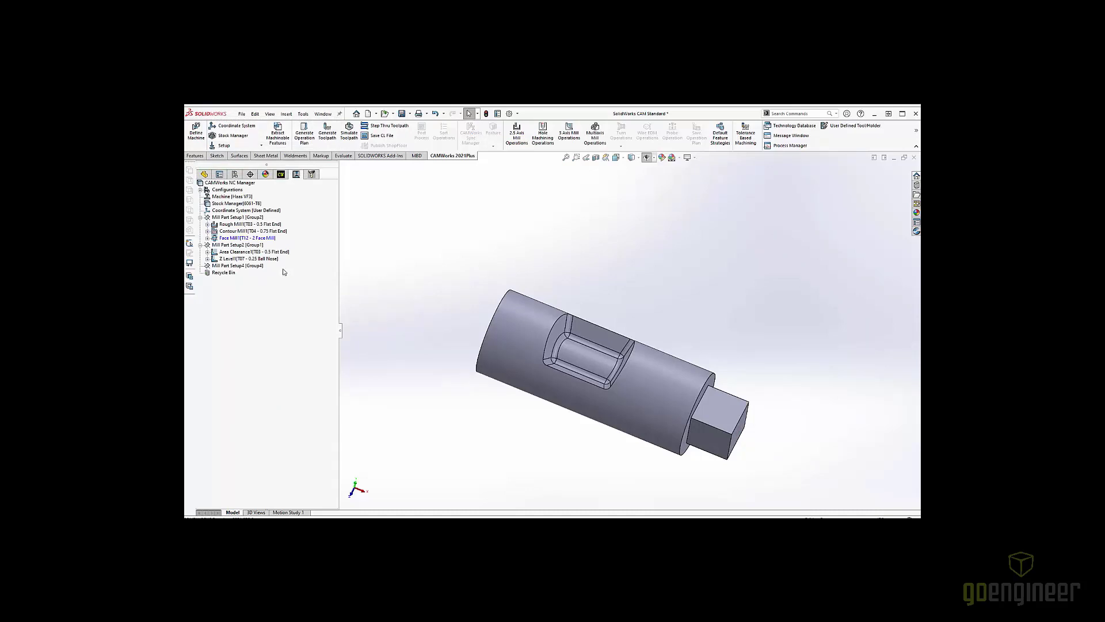
Open the parameters of the Face Mill operation in Mill Part Setup1 and preview the facing toolpath at its cut angle
{"action": "left_click", "coordinate": [247, 237]}
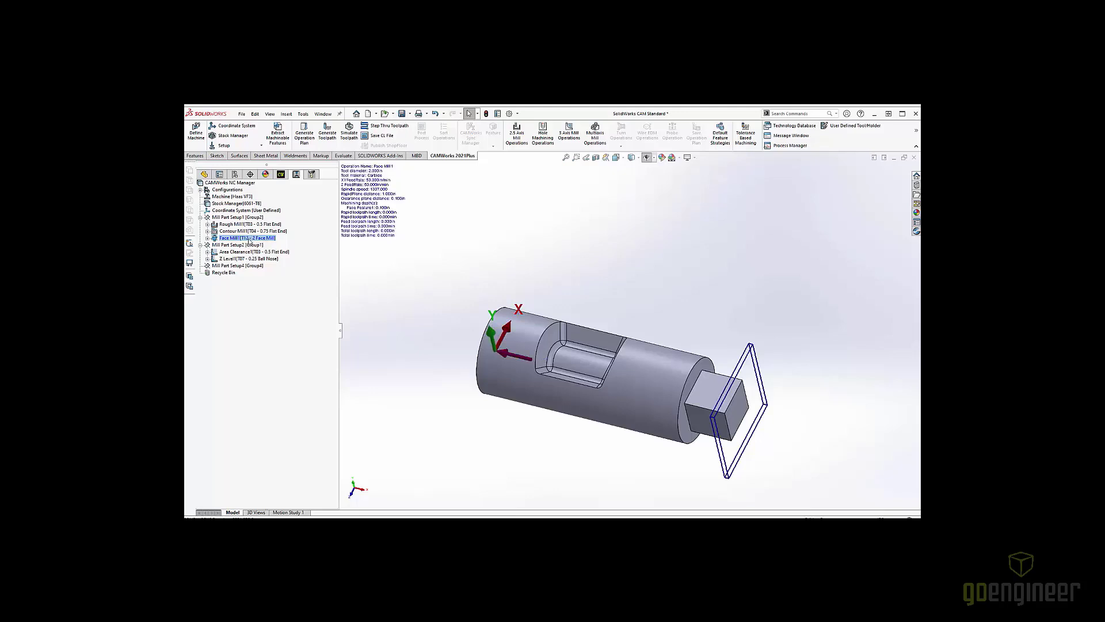
{"action": "right_click", "coordinate": [249, 239]}
{"action": "left_click", "coordinate": [269, 242]}
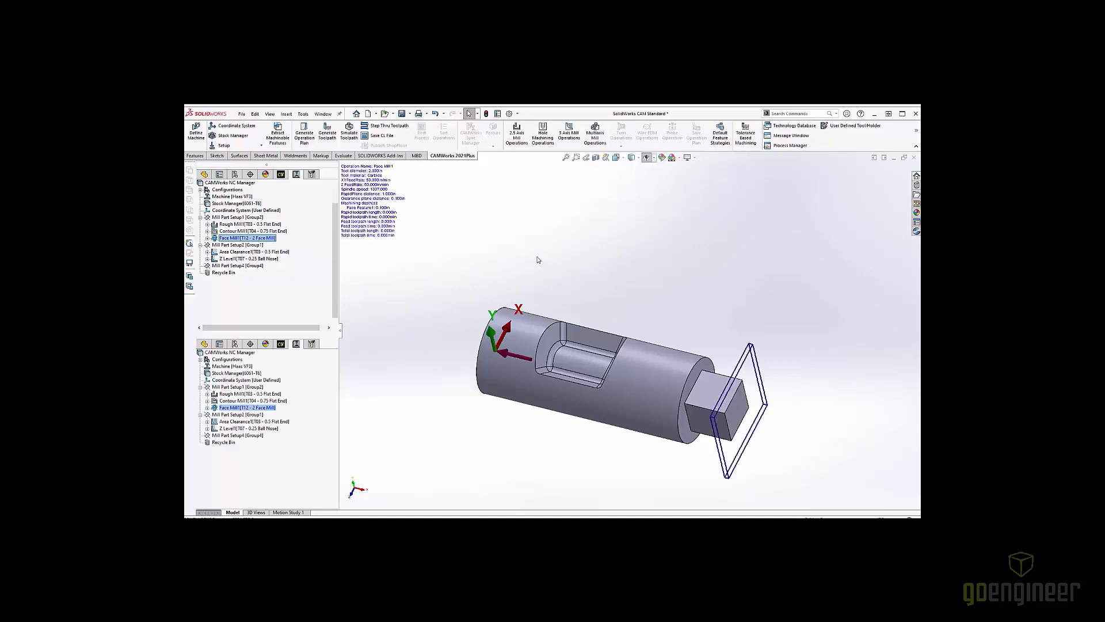
{"action": "left_click_drag", "start_coordinate": [623, 120], "coordinate": [476, 202]}
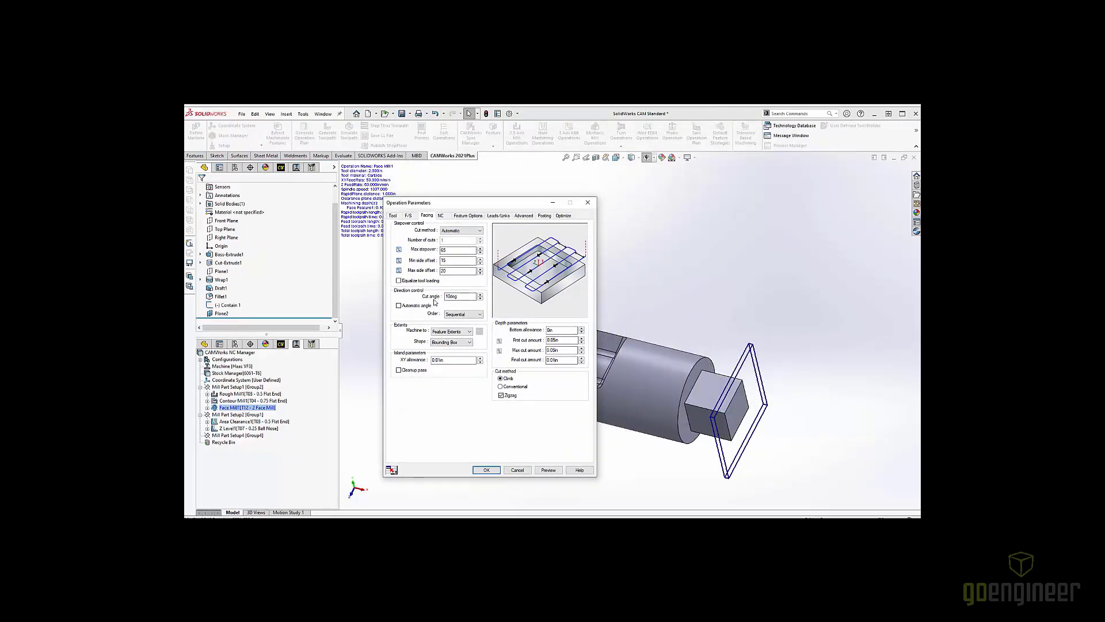
{"action": "left_click", "coordinate": [462, 297]}
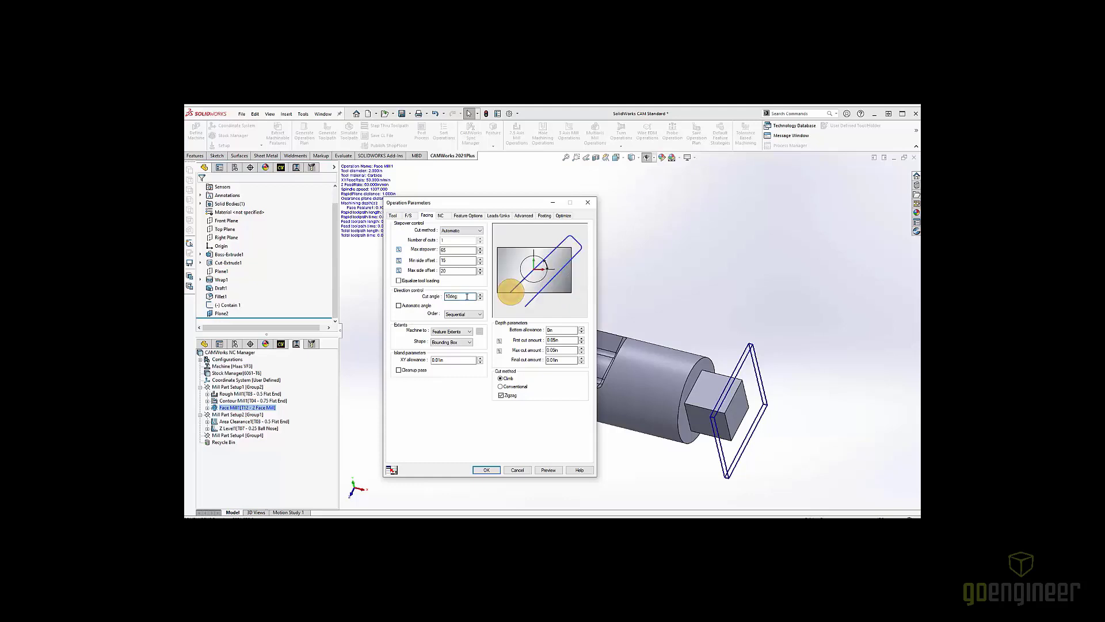
{"action": "left_click", "coordinate": [548, 470]}
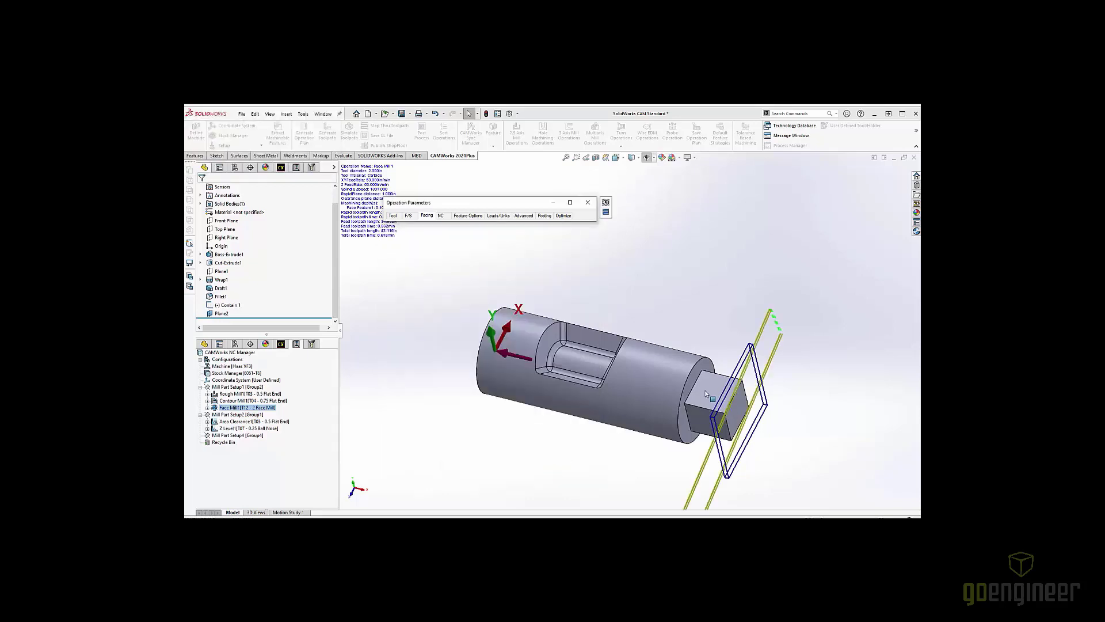
{"action": "middle_click_drag", "start_coordinate": [646, 325], "coordinate": [693, 355]}
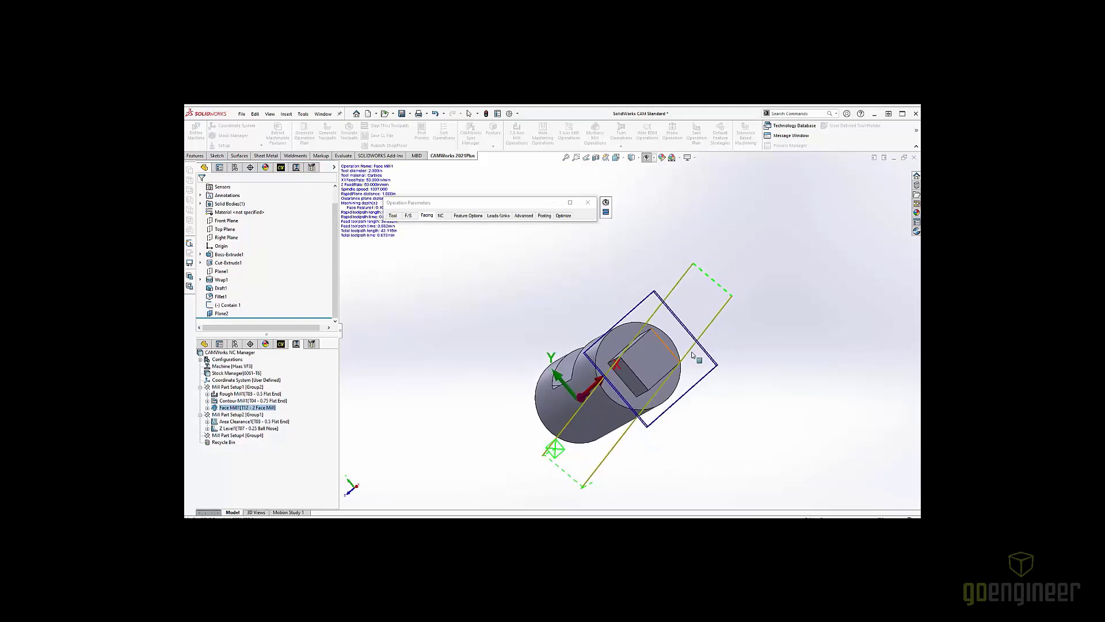
Change the facing cut angle of the Face Mill operation and regenerate its toolpath
{"action": "left_click", "coordinate": [570, 204]}
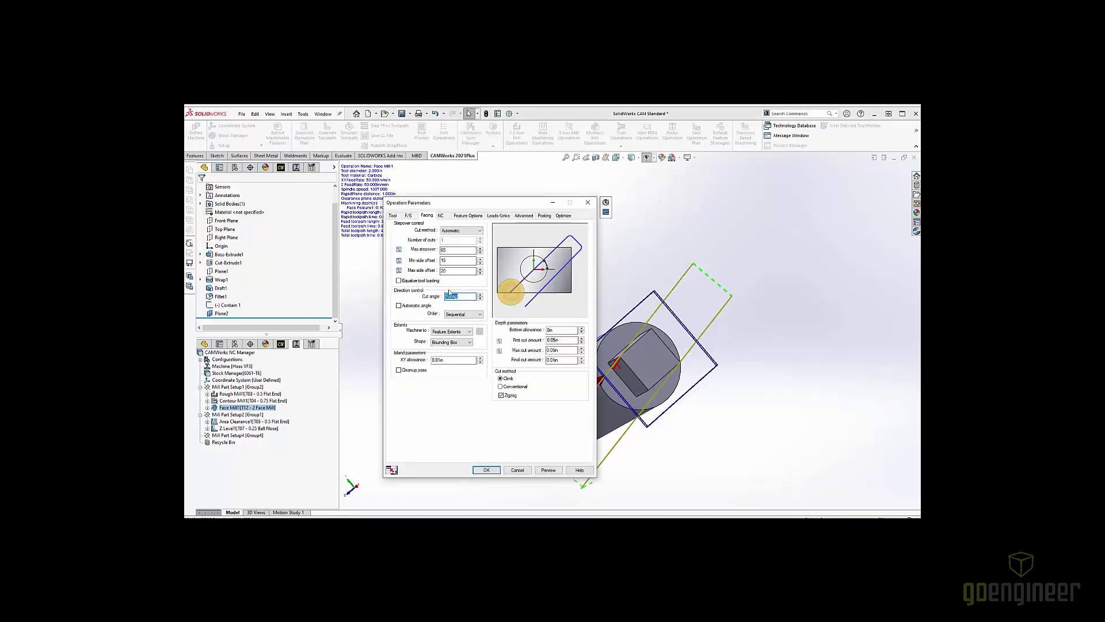
{"action": "left_click", "coordinate": [487, 470]}
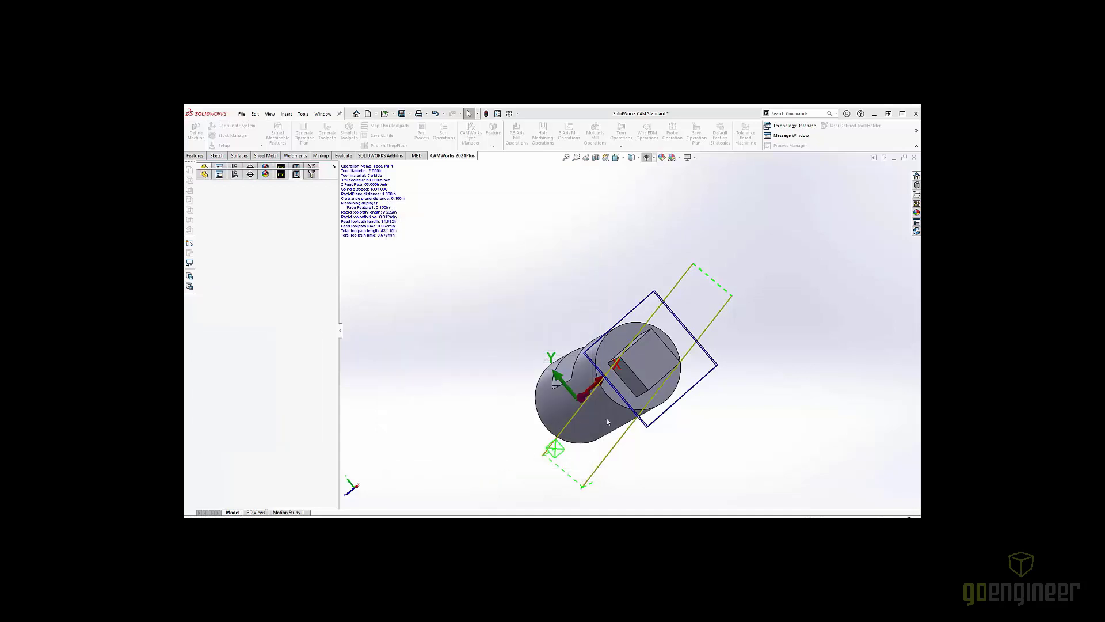
{"action": "right_click", "coordinate": [220, 236]}
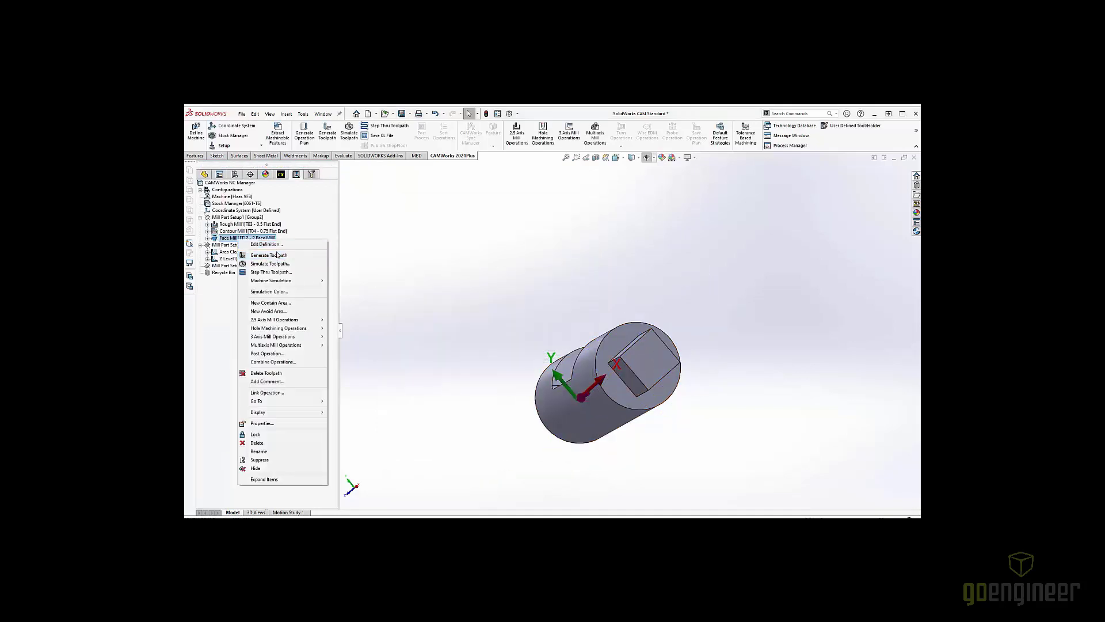
{"action": "left_click", "coordinate": [265, 255]}
{"action": "middle_click_drag", "start_coordinate": [698, 363], "coordinate": [658, 369]}
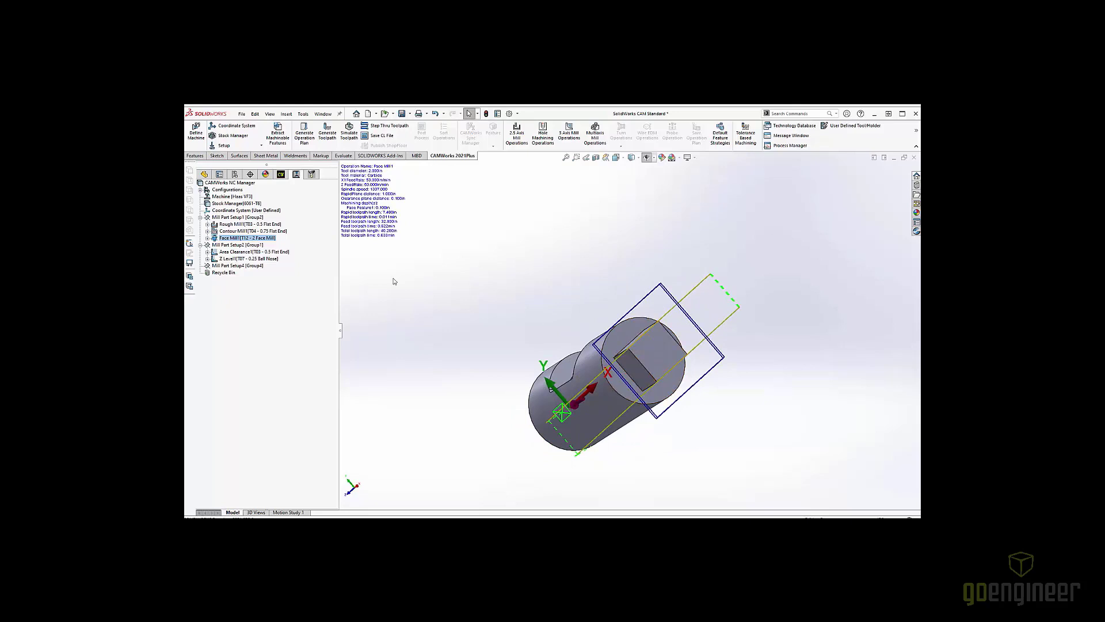
Save the face feature's operation plan to the technology database, overwriting the existing feature condition for the Finish strategy
{"action": "left_click", "coordinate": [280, 174]}
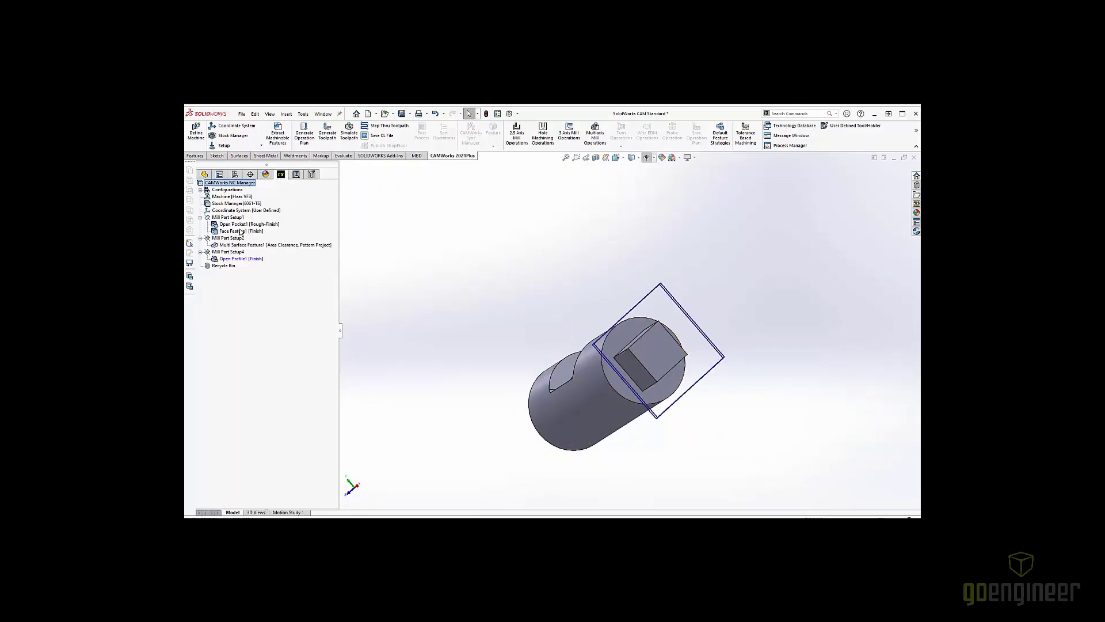
{"action": "right_click", "coordinate": [240, 231]}
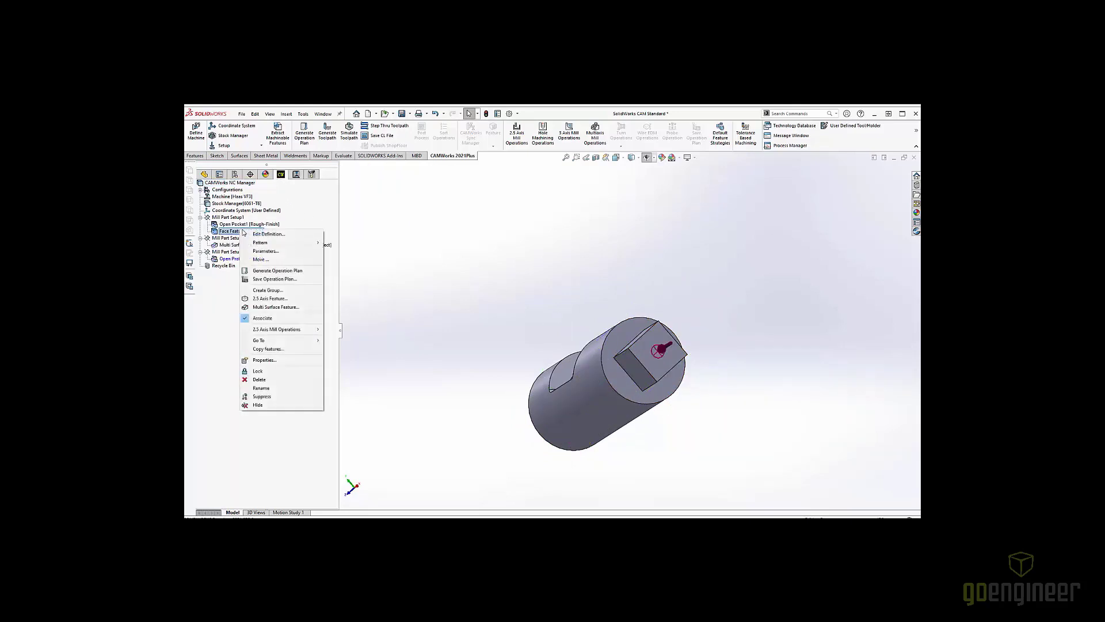
{"action": "left_click", "coordinate": [286, 279]}
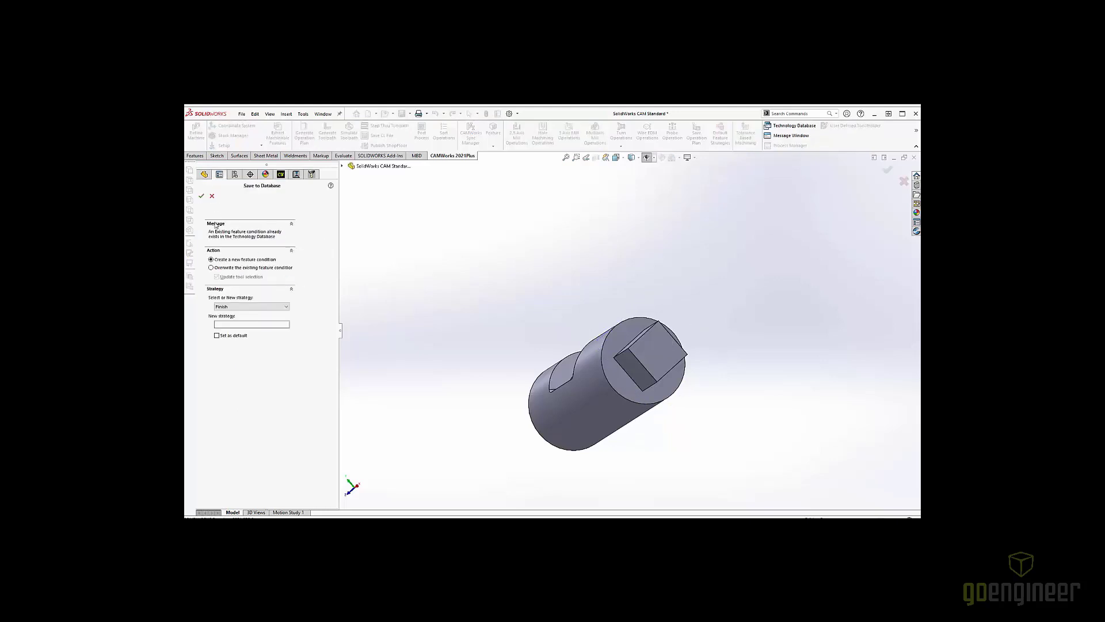
{"action": "left_click", "coordinate": [232, 268]}
{"action": "left_click", "coordinate": [202, 196]}
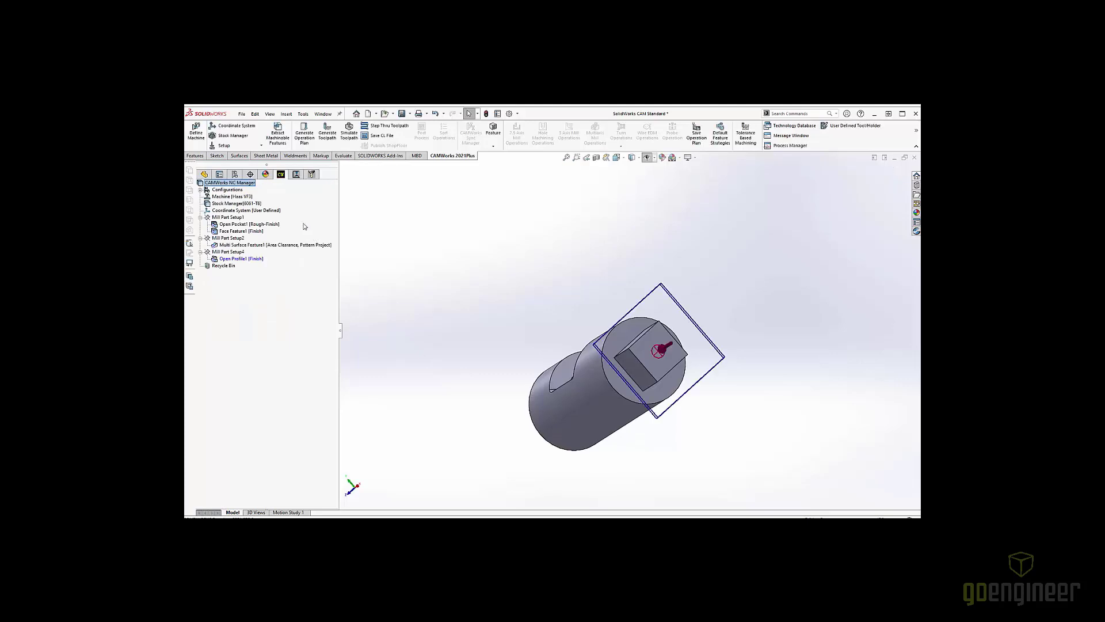
Delete the Face Mill operation from Mill Part Setup1
{"action": "left_click", "coordinate": [296, 174]}
{"action": "left_click", "coordinate": [255, 237]}
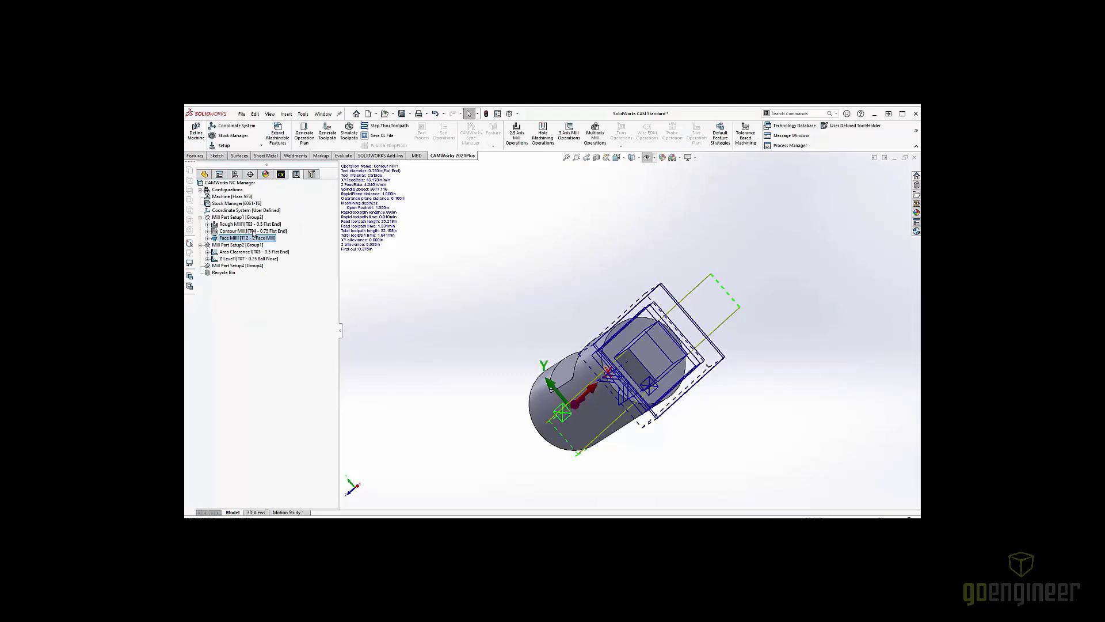
{"action": "key", "text": "Delete"}
{"action": "key", "text": "Return"}
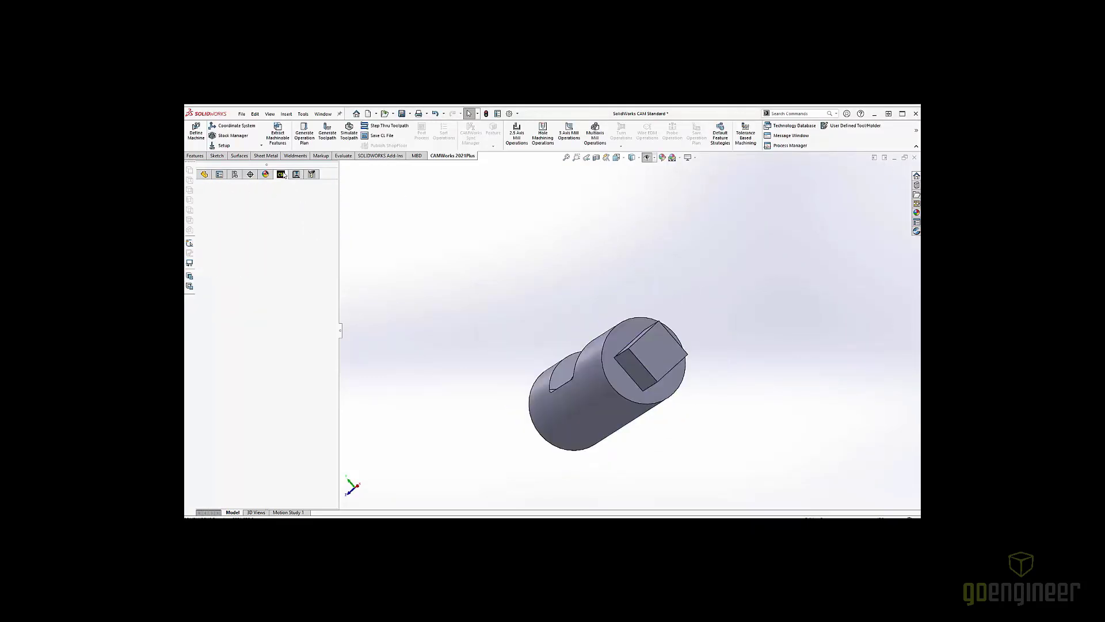
Generate a new operation plan for the face feature in Mill Part Setup1 and generate the toolpath of the new Face Mill operation
{"action": "right_click", "coordinate": [235, 231]}
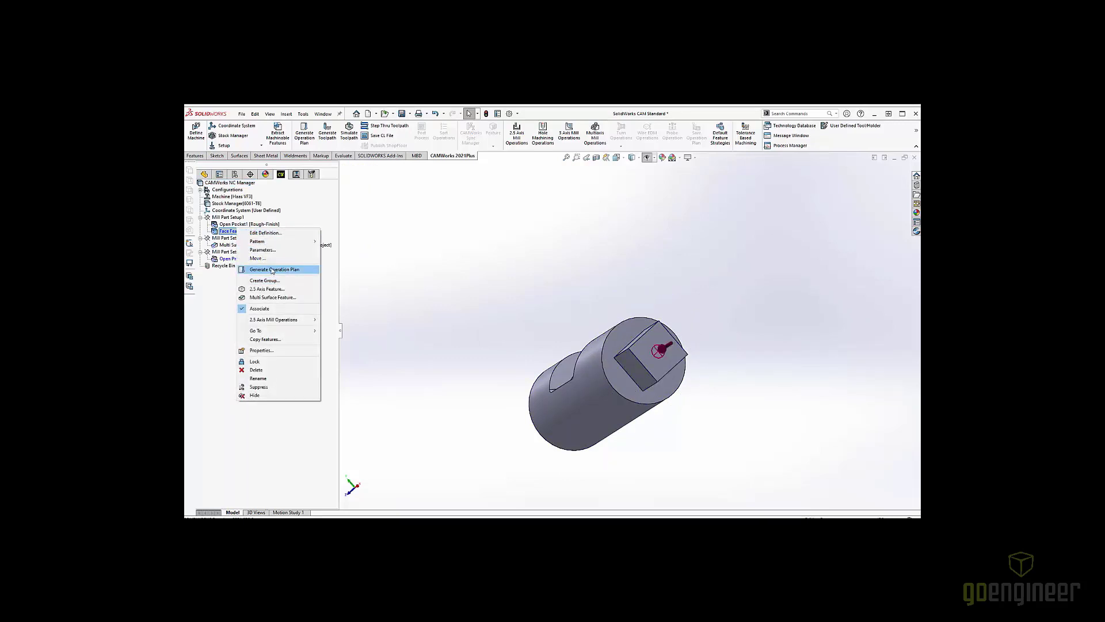
{"action": "left_click", "coordinate": [271, 270]}
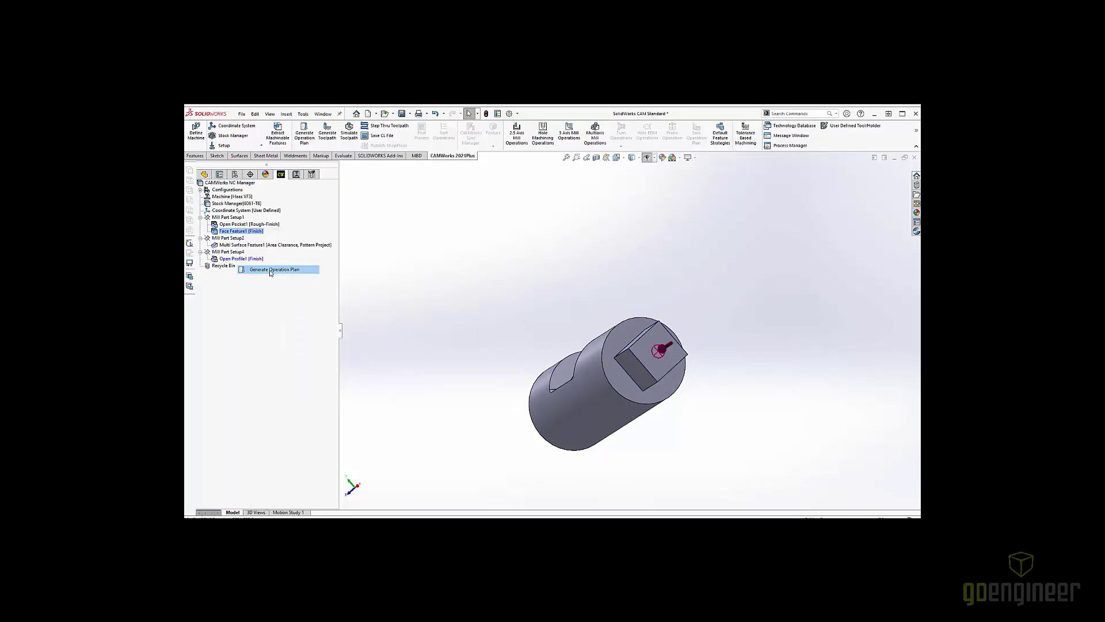
{"action": "right_click", "coordinate": [248, 238]}
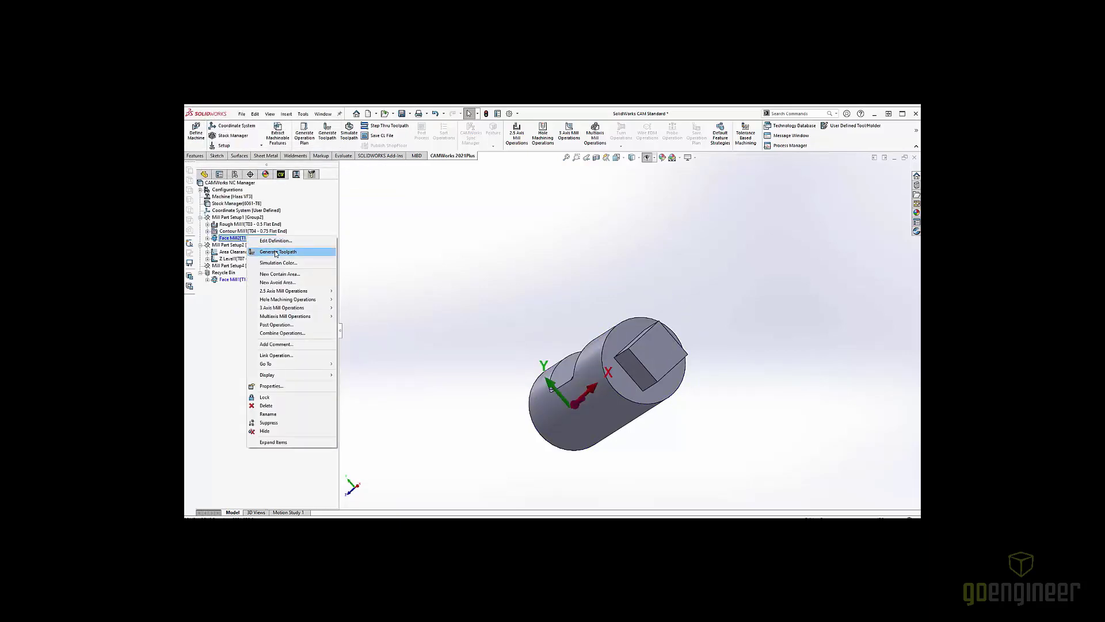
{"action": "left_click", "coordinate": [276, 251]}
{"action": "mouse_move", "coordinate": [633, 339]}
{"action": "middle_mouse_down"}
{"action": "mouse_move", "coordinate": [600, 332]}
{"action": "mouse_move", "coordinate": [631, 357]}
{"action": "middle_mouse_up"}
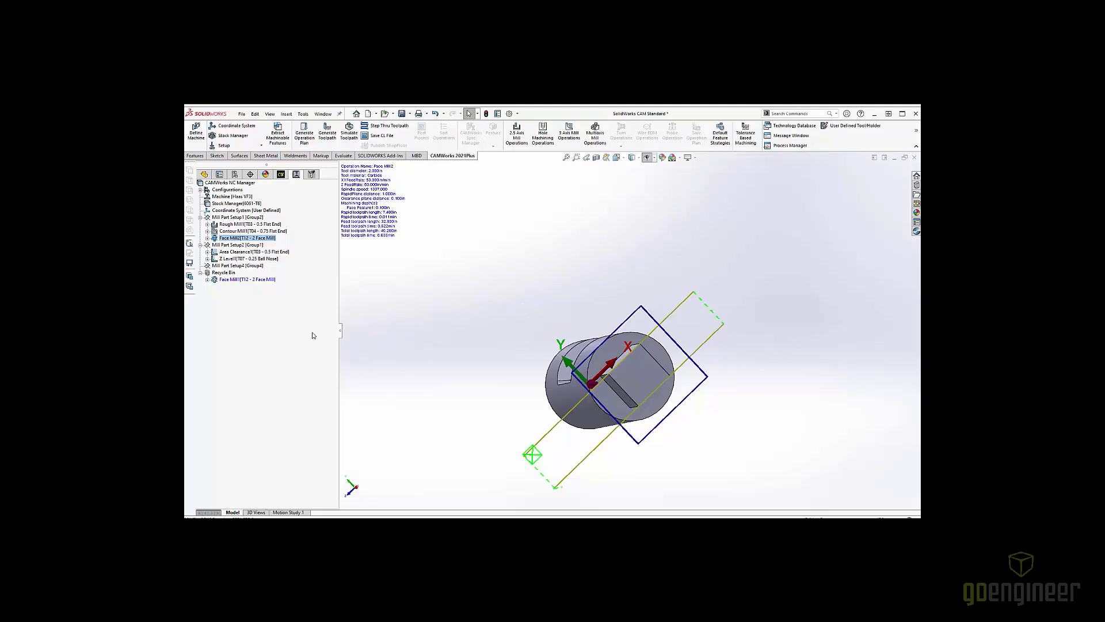
Examine the new facing toolpath and the Rough Mill toolpath around the part's square end from several angles
{"action": "middle_click_drag", "start_coordinate": [525, 308], "coordinate": [579, 363]}
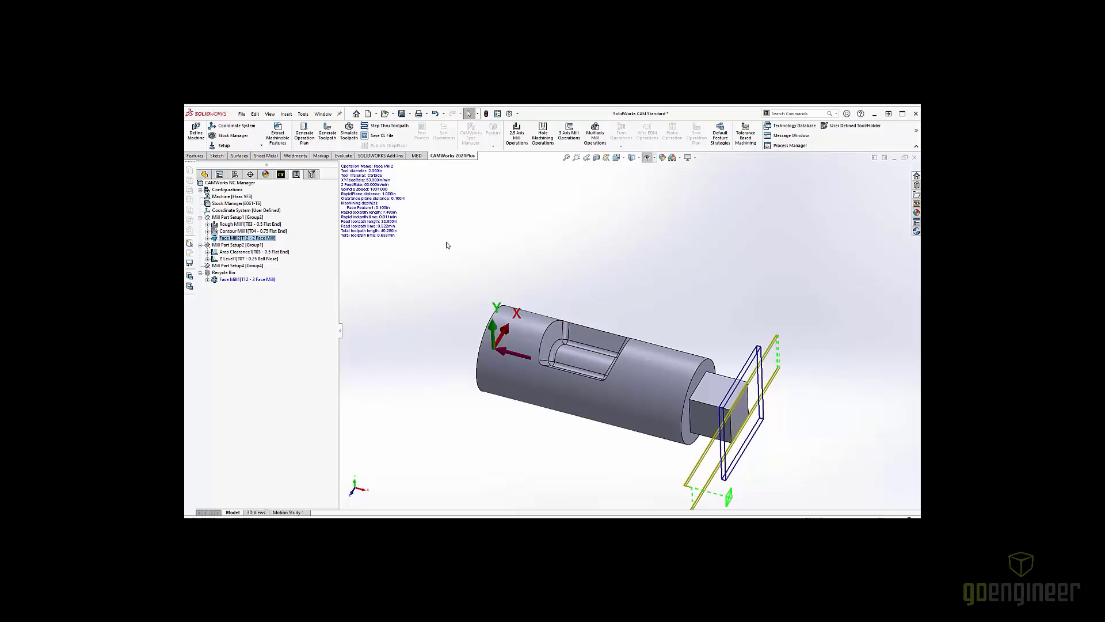
{"action": "scroll", "coordinate": [624, 339], "scroll_direction": "up", "scroll_amount": 1}
{"action": "scroll", "coordinate": [707, 426], "scroll_direction": "down", "scroll_amount": 1}
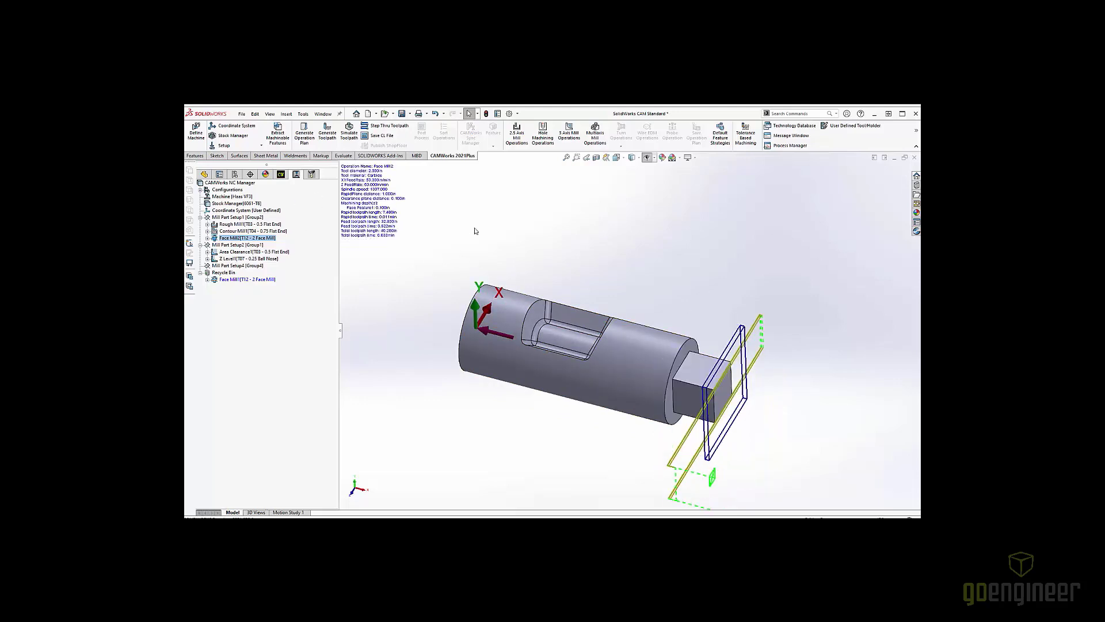
{"action": "middle_click_drag", "start_coordinate": [548, 261], "coordinate": [674, 249]}
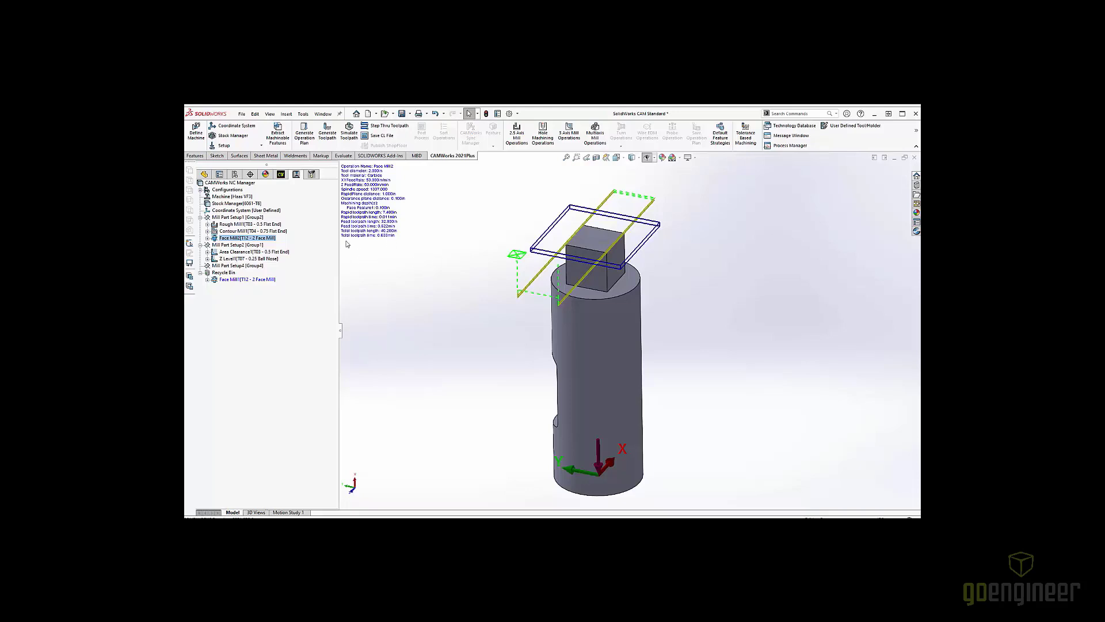
{"action": "left_click", "coordinate": [266, 225]}
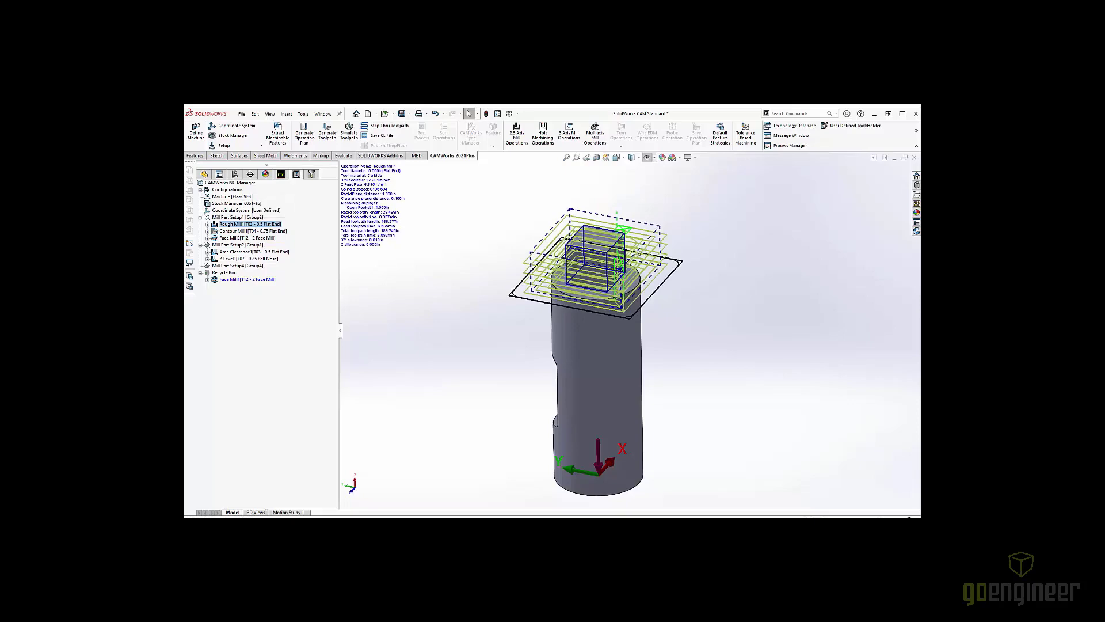
{"action": "middle_click_drag", "start_coordinate": [640, 266], "coordinate": [599, 153]}
{"action": "scroll", "coordinate": [594, 265], "scroll_direction": "down", "scroll_amount": 3}
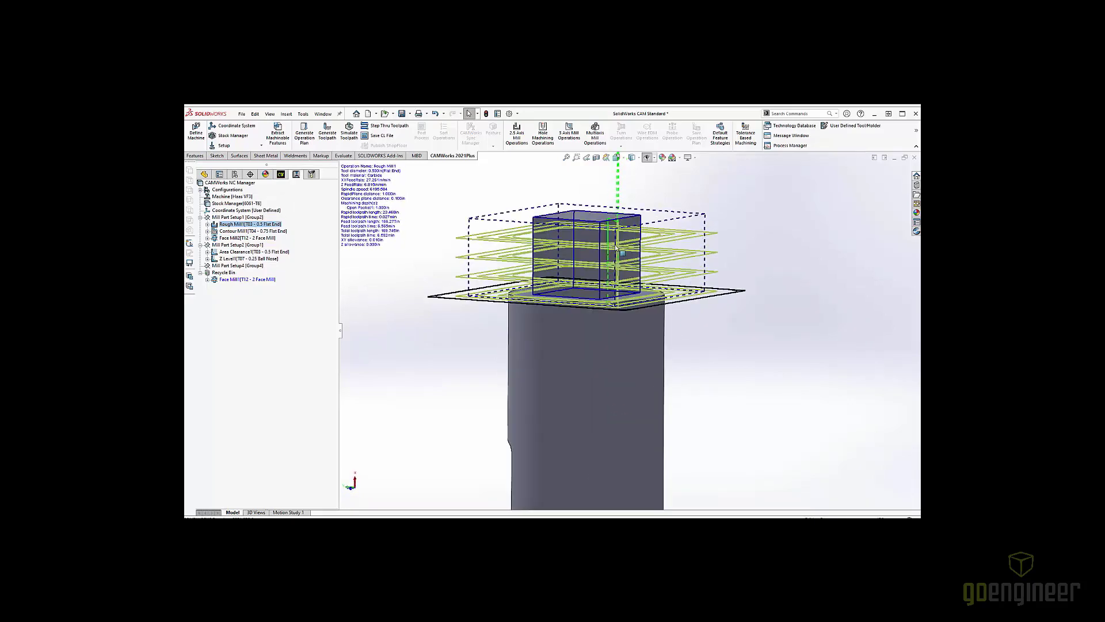
{"action": "mouse_move", "coordinate": [594, 265]}
{"action": "middle_mouse_down"}
{"action": "mouse_move", "coordinate": [594, 255]}
{"action": "mouse_move", "coordinate": [593, 274]}
{"action": "middle_mouse_up"}
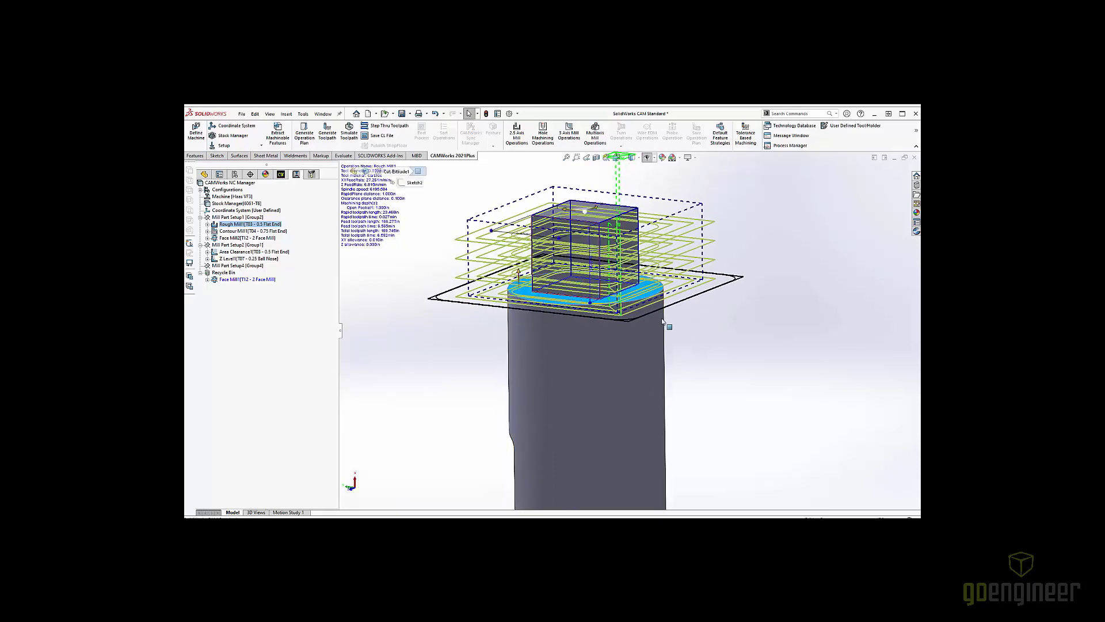
{"action": "scroll", "coordinate": [716, 284], "scroll_direction": "up", "scroll_amount": 5}
{"action": "middle_click_drag", "start_coordinate": [715, 284], "coordinate": [717, 388]}
{"action": "scroll", "coordinate": [596, 360], "scroll_direction": "down", "scroll_amount": 3}
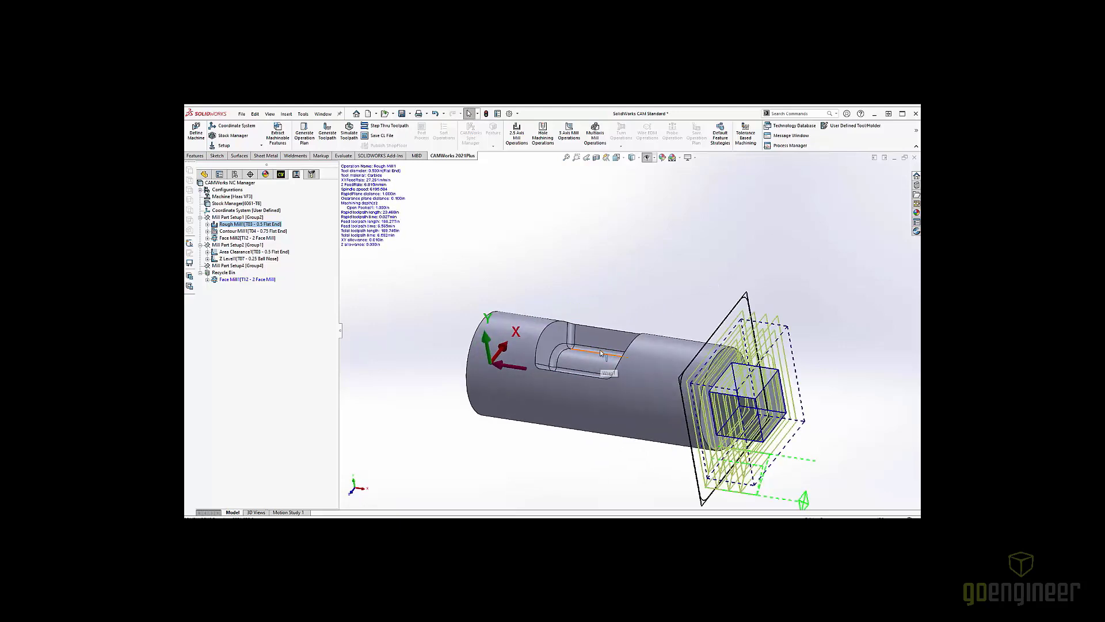
Open the definition of the multi surface feature in Mill Part Setup2, examine its selected faces and strategy, and accept it as it is
{"action": "left_click", "coordinate": [281, 174]}
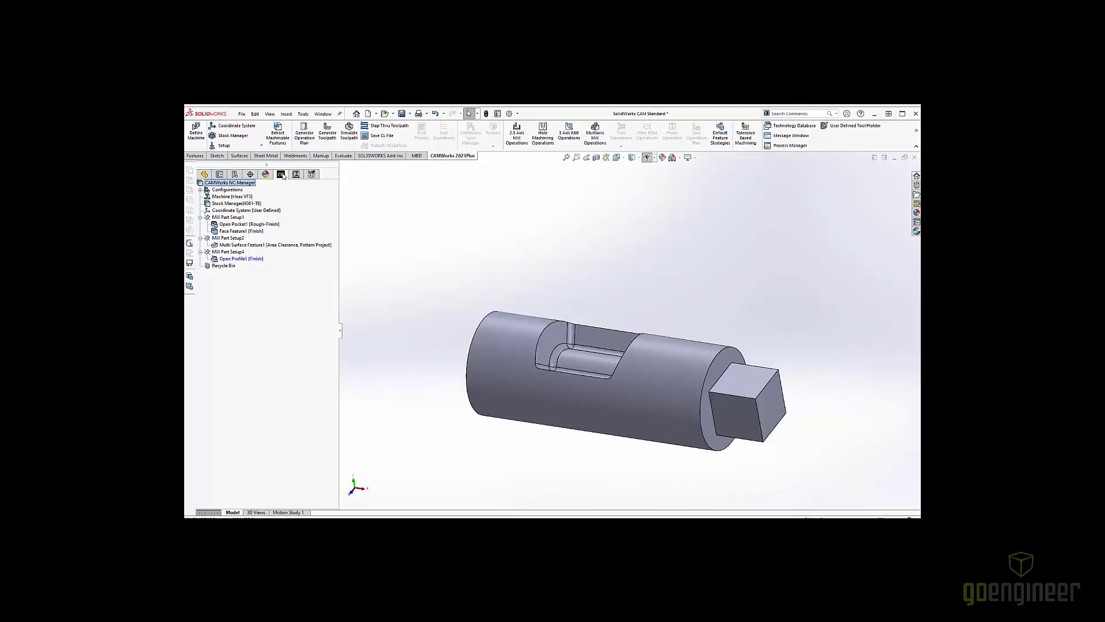
{"action": "left_click", "coordinate": [263, 247]}
{"action": "scroll", "coordinate": [613, 363], "scroll_direction": "down", "scroll_amount": 2}
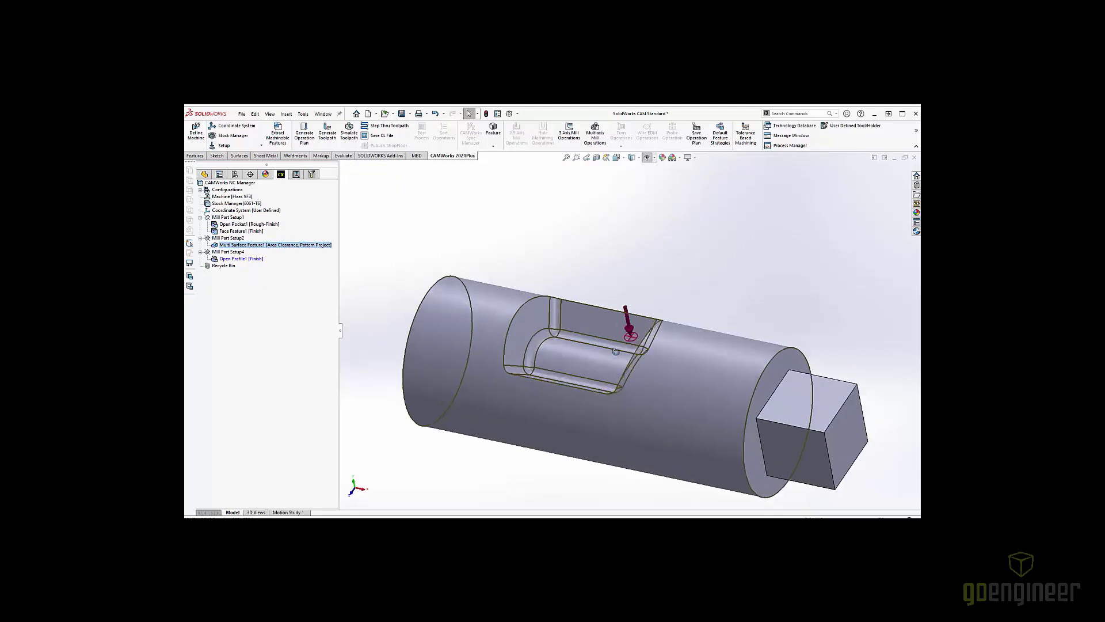
{"action": "middle_click_drag", "start_coordinate": [614, 354], "coordinate": [576, 353]}
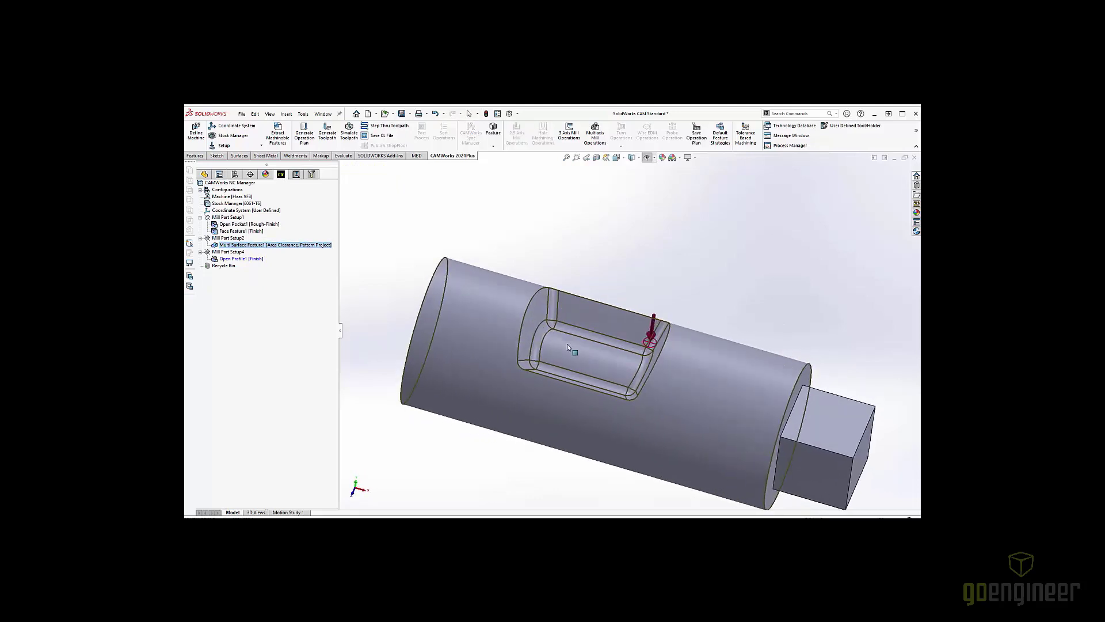
{"action": "right_click", "coordinate": [299, 244]}
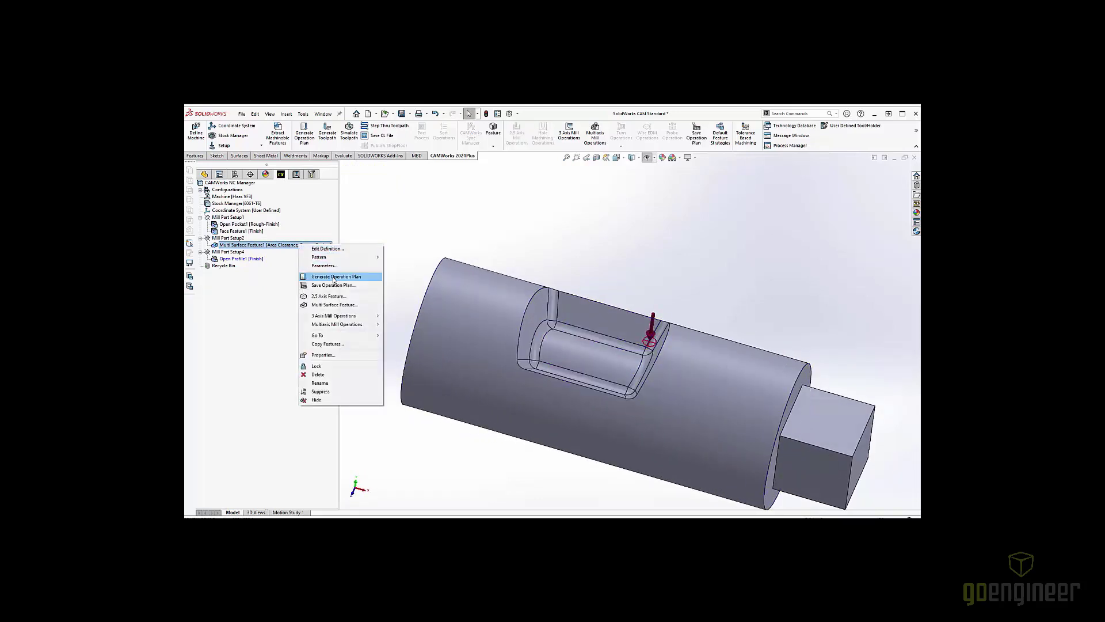
{"action": "left_click", "coordinate": [338, 249]}
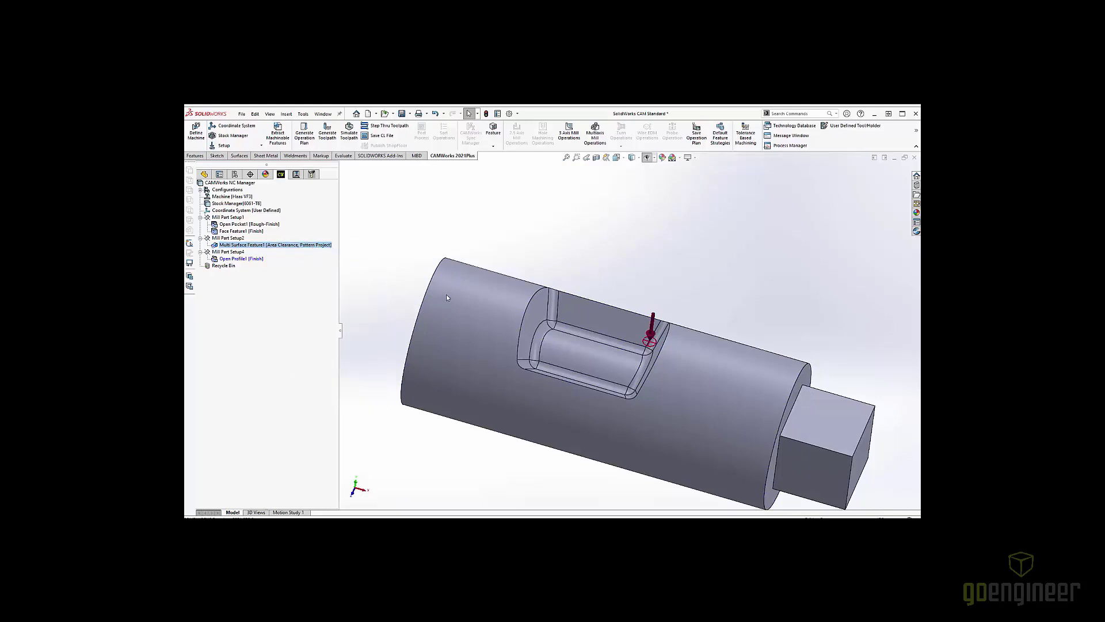
{"action": "middle_click_drag", "start_coordinate": [717, 336], "coordinate": [612, 360]}
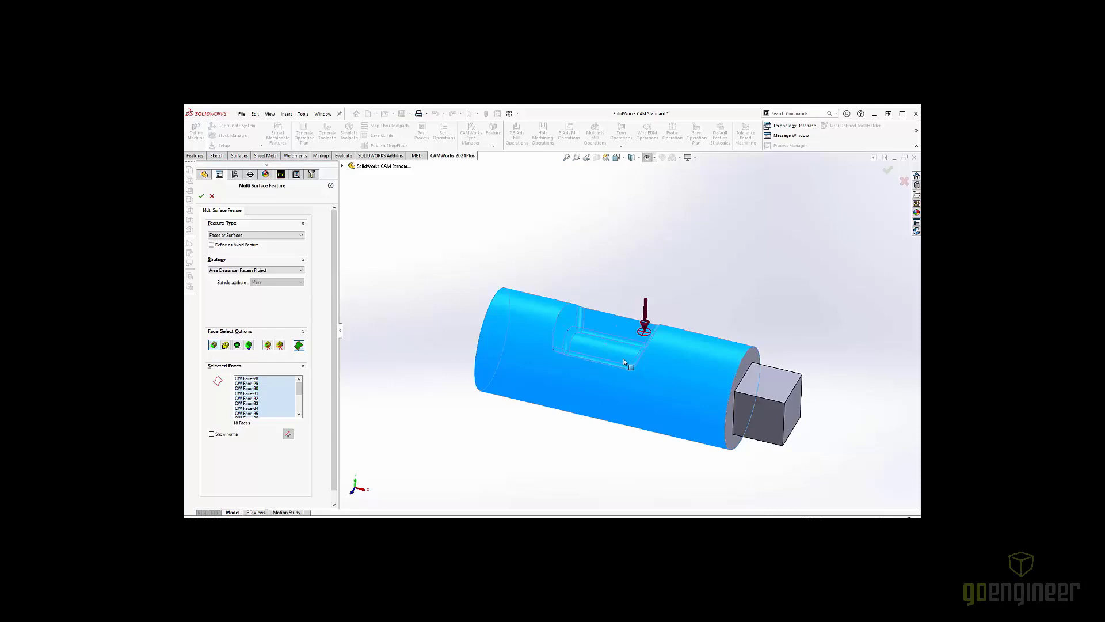
{"action": "scroll", "coordinate": [684, 378], "scroll_direction": "down", "scroll_amount": 2}
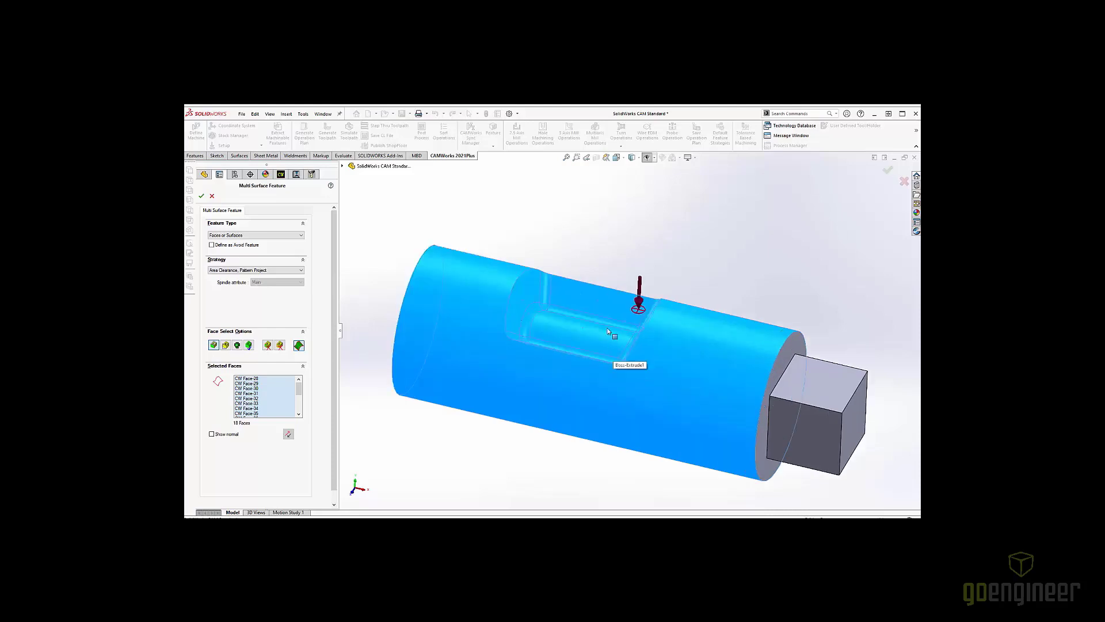
{"action": "mouse_move", "coordinate": [612, 334]}
{"action": "middle_mouse_down"}
{"action": "mouse_move", "coordinate": [594, 336]}
{"action": "mouse_move", "coordinate": [607, 340]}
{"action": "middle_mouse_up"}
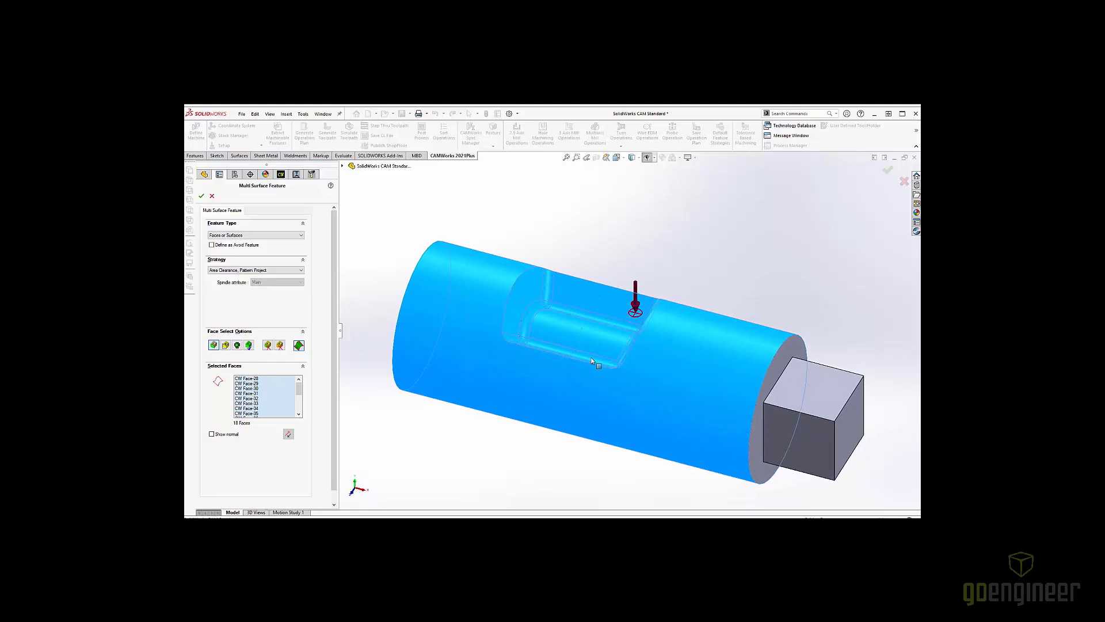
{"action": "left_click", "coordinate": [201, 196]}
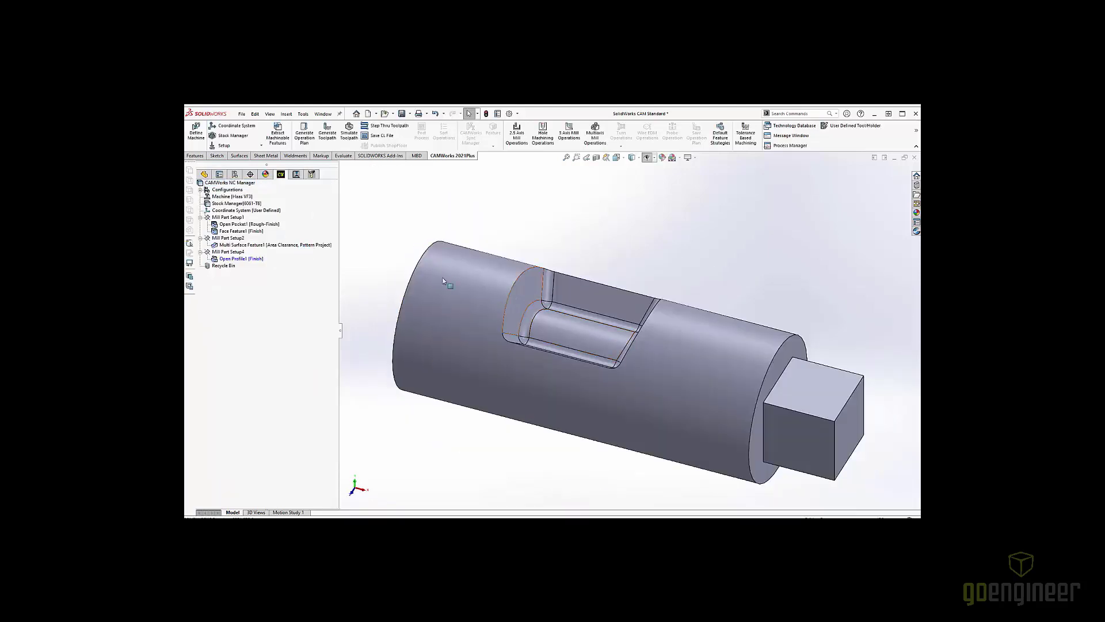
Display the Area Clearance toolpath of Mill Part Setup2 and examine it over the wrapped pocket
{"action": "left_click", "coordinate": [297, 174]}
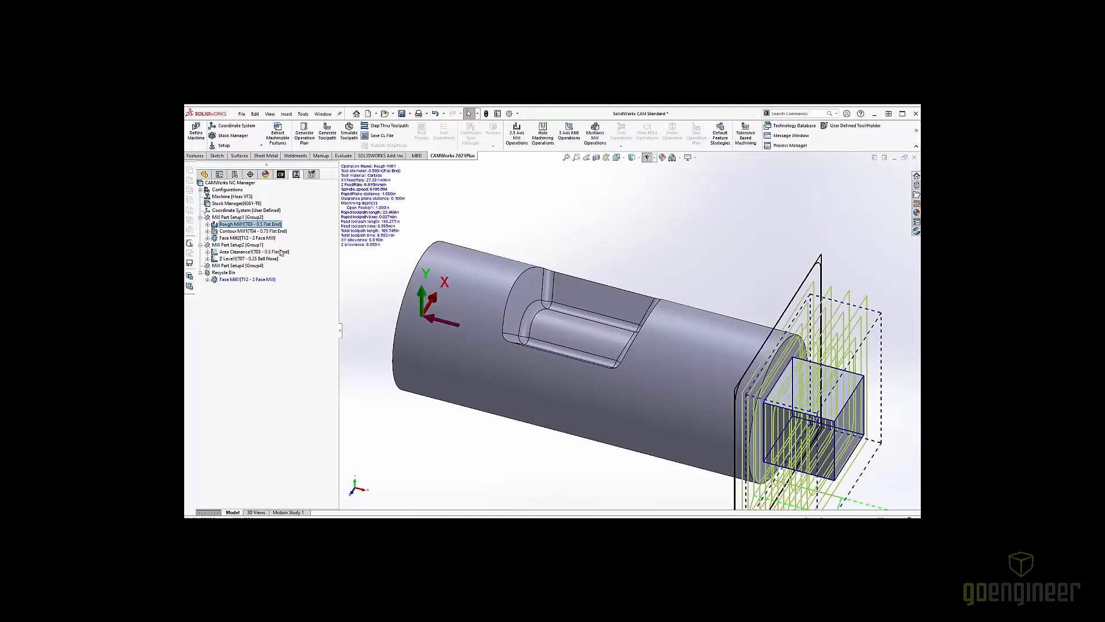
{"action": "left_click", "coordinate": [282, 254]}
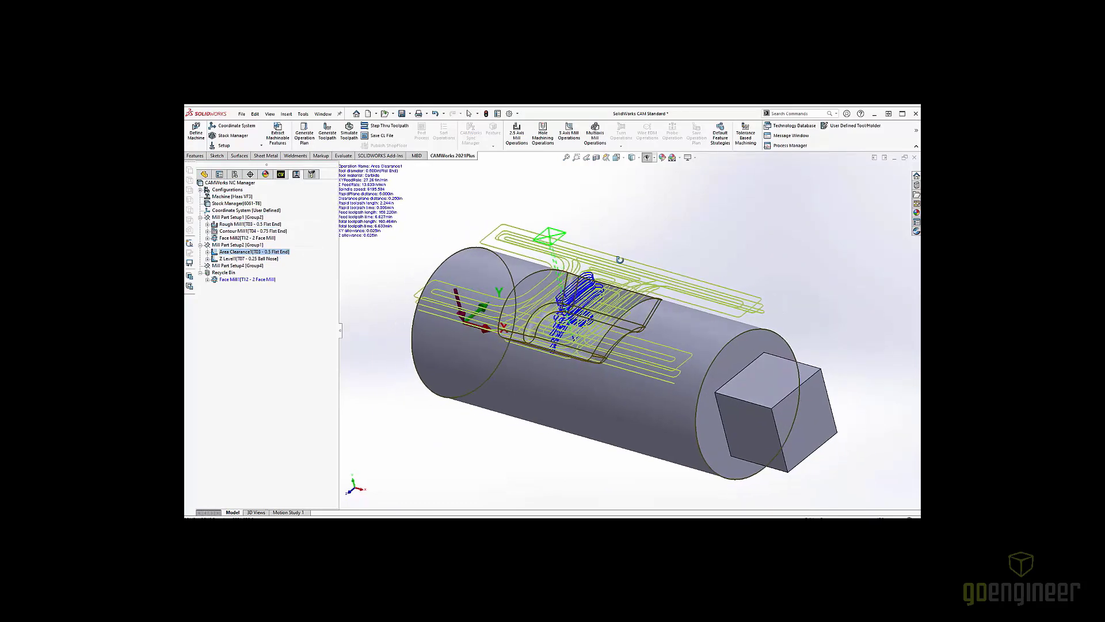
{"action": "mouse_move", "coordinate": [619, 260]}
{"action": "middle_mouse_down"}
{"action": "mouse_move", "coordinate": [659, 307]}
{"action": "mouse_move", "coordinate": [635, 267]}
{"action": "mouse_move", "coordinate": [621, 290]}
{"action": "mouse_move", "coordinate": [627, 279]}
{"action": "middle_mouse_up"}
Examine the Z Level finishing toolpath over the cylinder and pocket from the front, in isometric view and close up at the pocket walls
{"action": "left_click", "coordinate": [250, 258]}
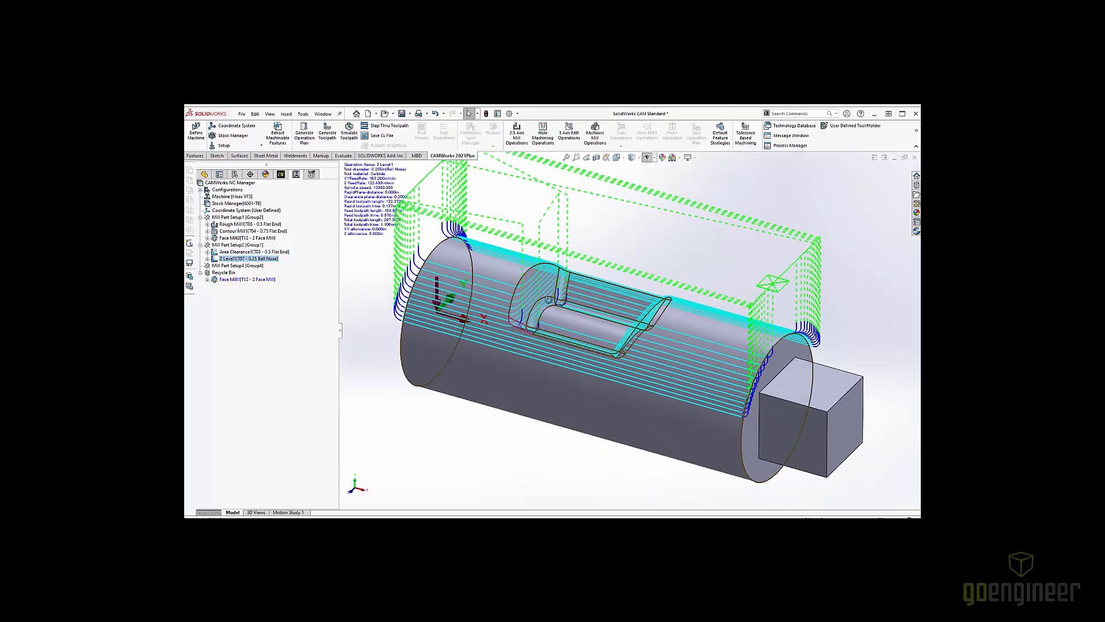
{"action": "mouse_move", "coordinate": [549, 299]}
{"action": "middle_mouse_down"}
{"action": "mouse_move", "coordinate": [541, 305]}
{"action": "mouse_move", "coordinate": [552, 305]}
{"action": "middle_mouse_up"}
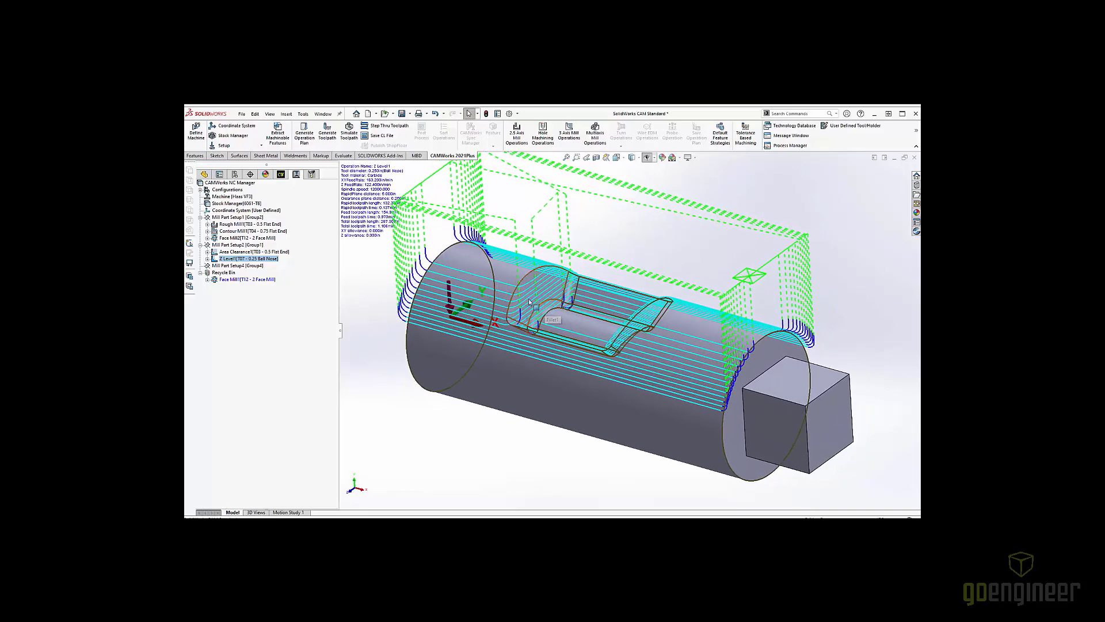
{"action": "mouse_move", "coordinate": [624, 278]}
{"action": "middle_mouse_down"}
{"action": "mouse_move", "coordinate": [610, 281]}
{"action": "mouse_move", "coordinate": [641, 265]}
{"action": "middle_mouse_up"}
{"action": "key", "text": "space"}
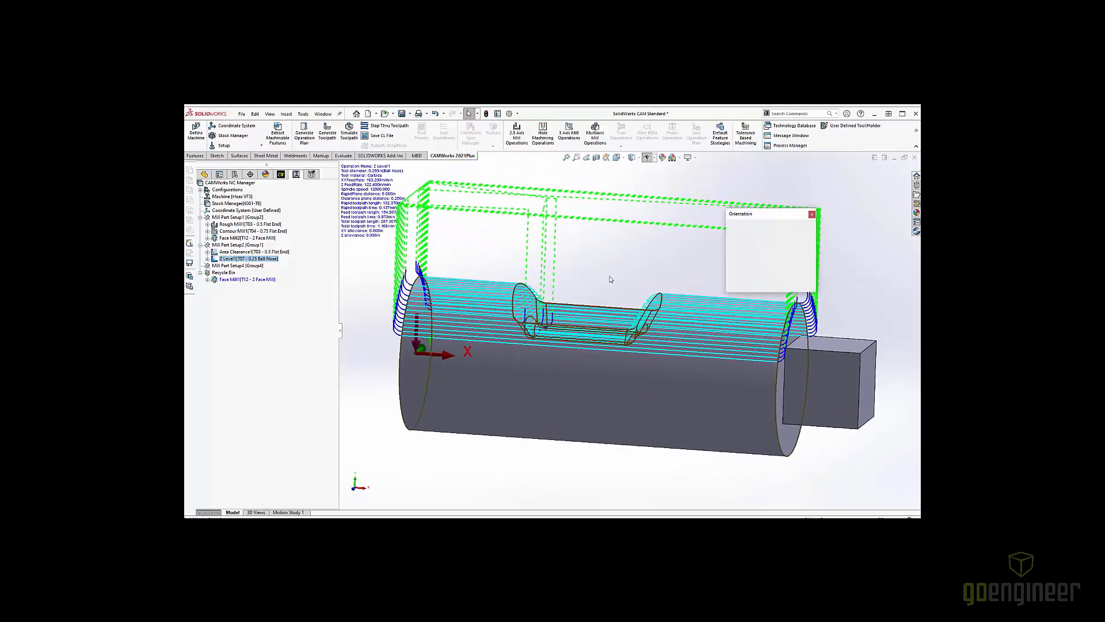
{"action": "left_click", "coordinate": [559, 403]}
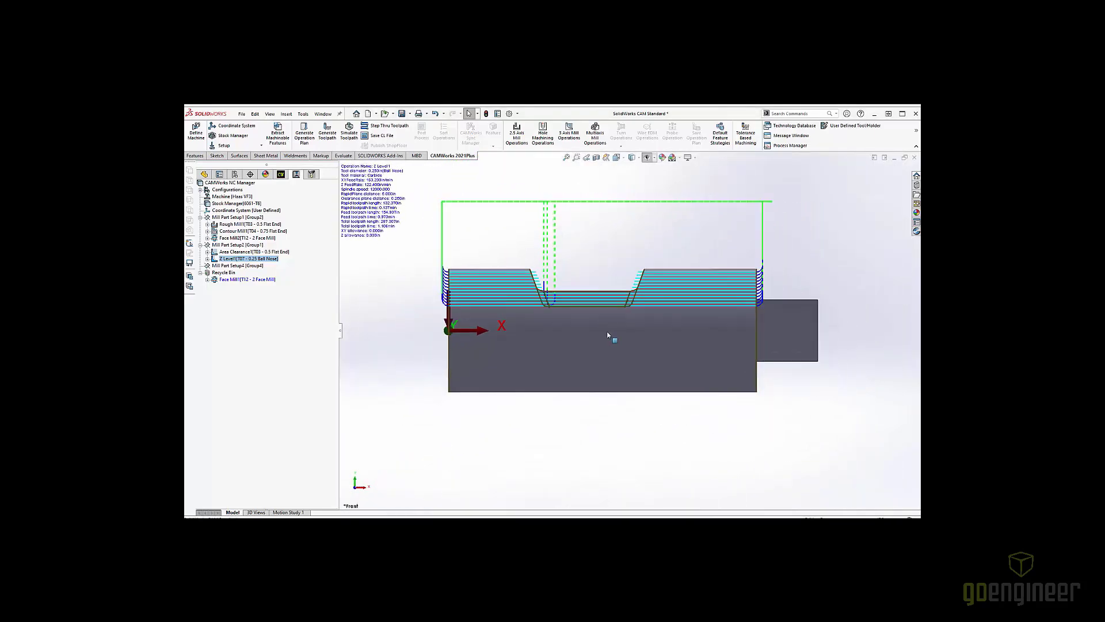
{"action": "scroll", "coordinate": [534, 291], "scroll_direction": "down", "scroll_amount": 5}
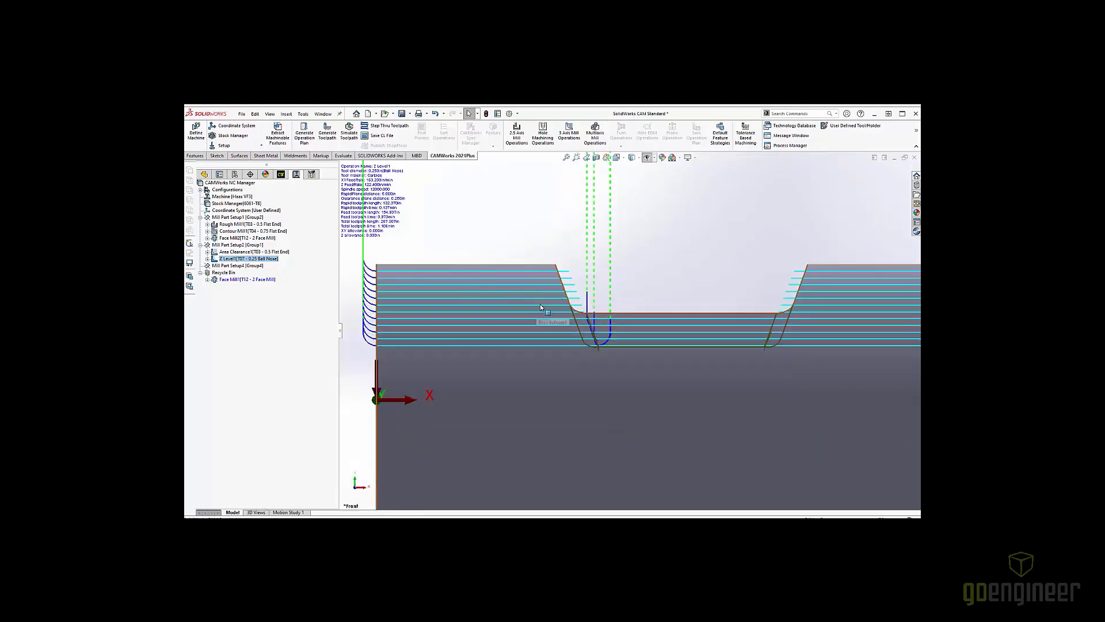
{"action": "key", "text": "ctrl+7"}
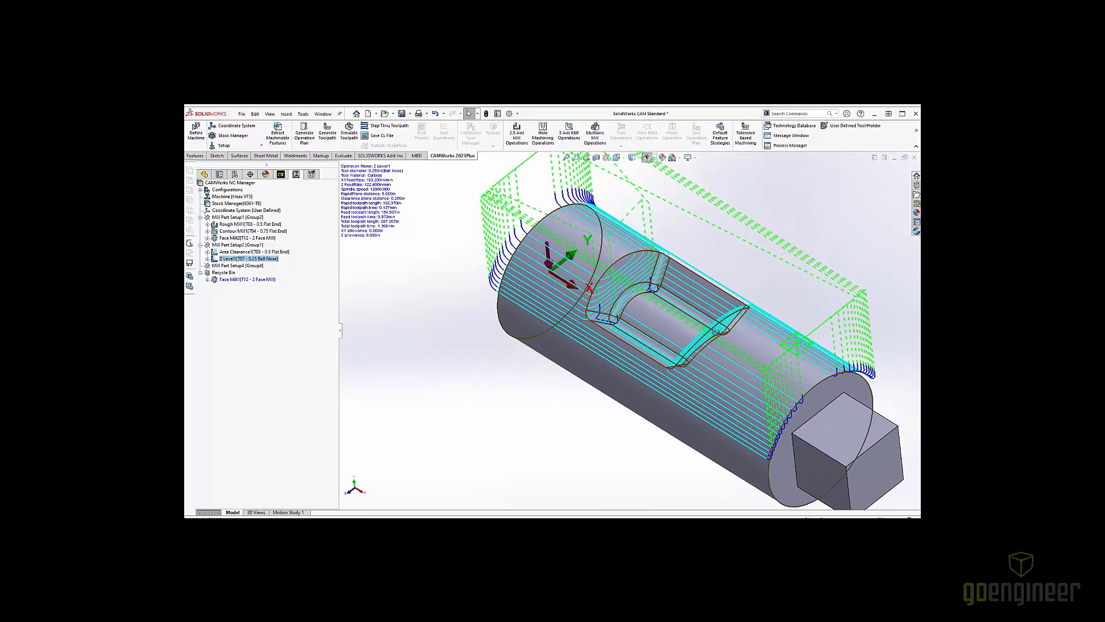
{"action": "scroll", "coordinate": [645, 295], "scroll_direction": "down", "scroll_amount": 3}
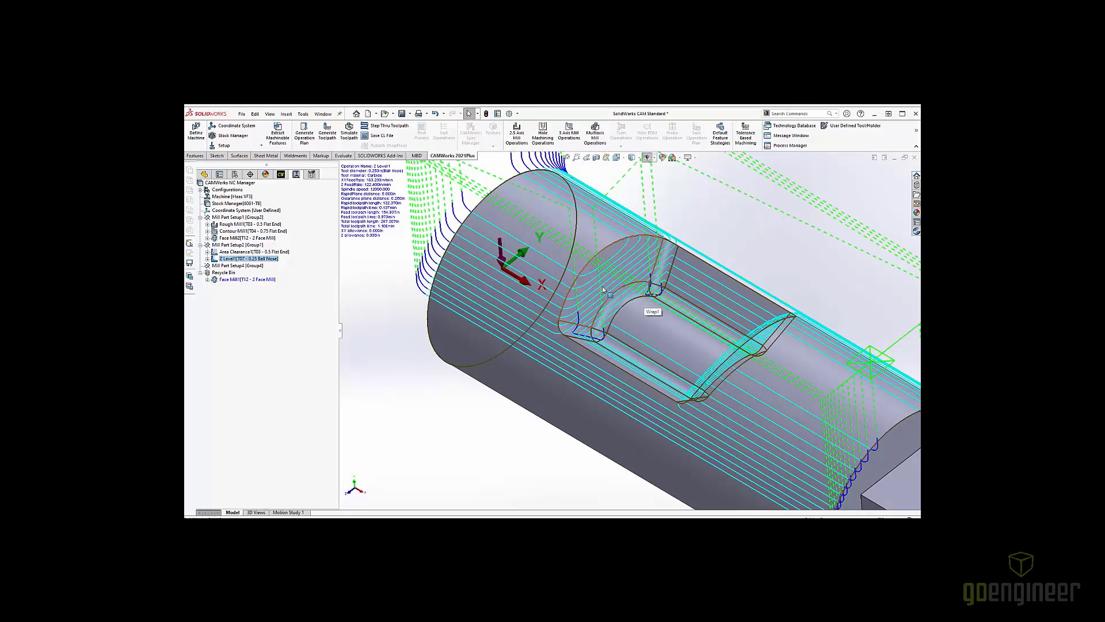
{"action": "middle_click_drag", "start_coordinate": [606, 285], "coordinate": [565, 276]}
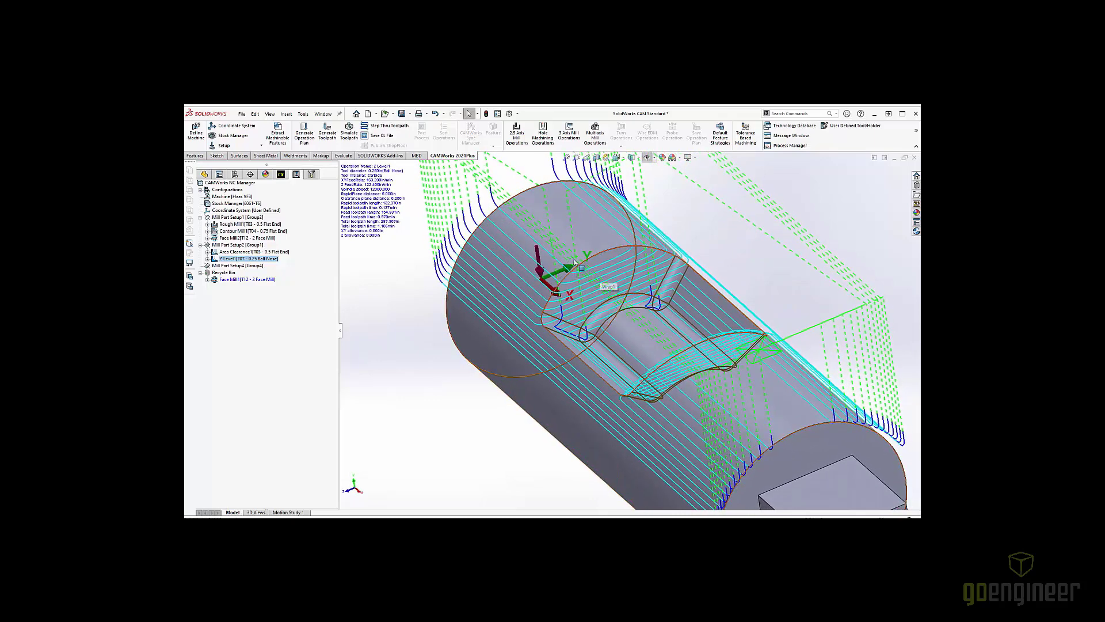
{"action": "middle_click_drag", "start_coordinate": [587, 273], "coordinate": [527, 287]}
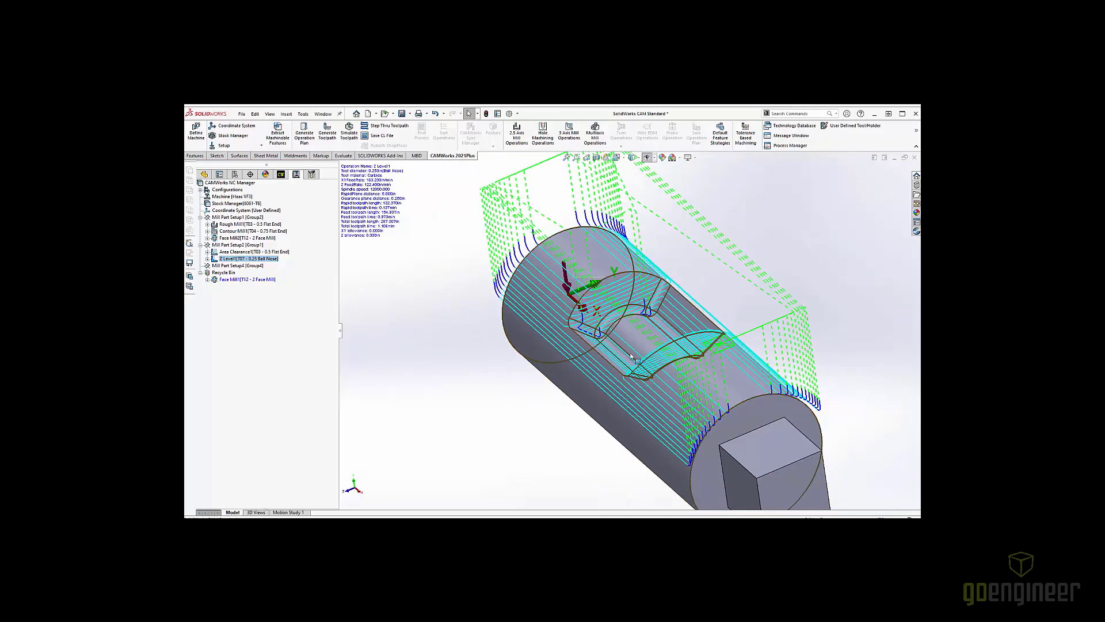
{"action": "scroll", "coordinate": [677, 299], "scroll_direction": "down", "scroll_amount": 5}
{"action": "mouse_move", "coordinate": [661, 314]}
{"action": "middle_mouse_down"}
{"action": "mouse_move", "coordinate": [638, 329]}
{"action": "mouse_move", "coordinate": [674, 325]}
{"action": "middle_mouse_up"}
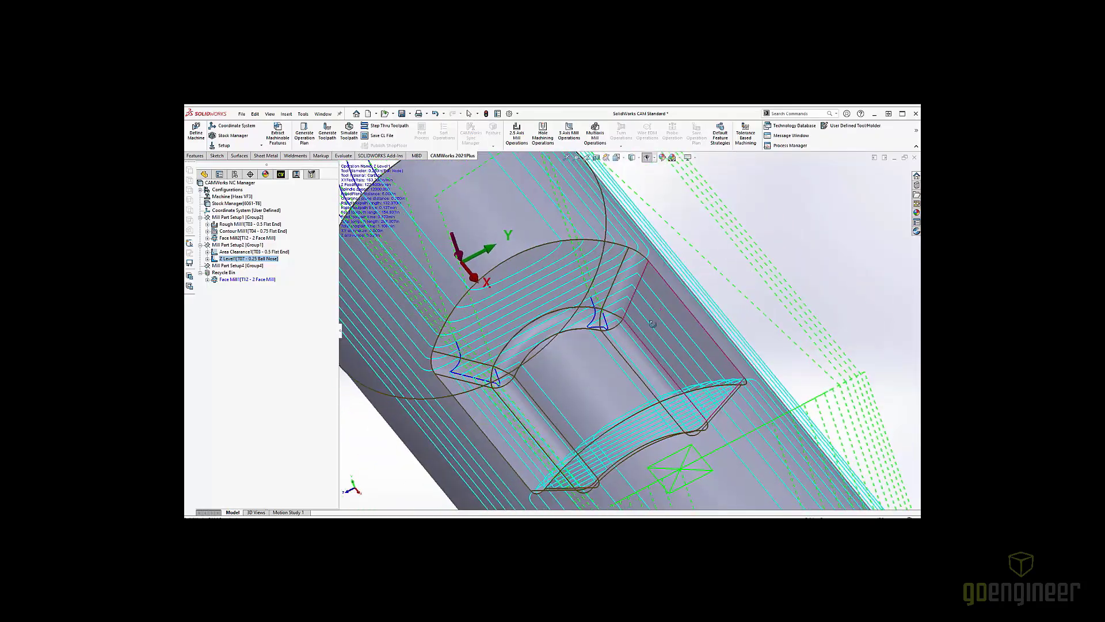
Select the pocket's lengthwise side wall and inspect its orientation relative to the Z Level toolpath from the part's square end
{"action": "left_click", "coordinate": [668, 329]}
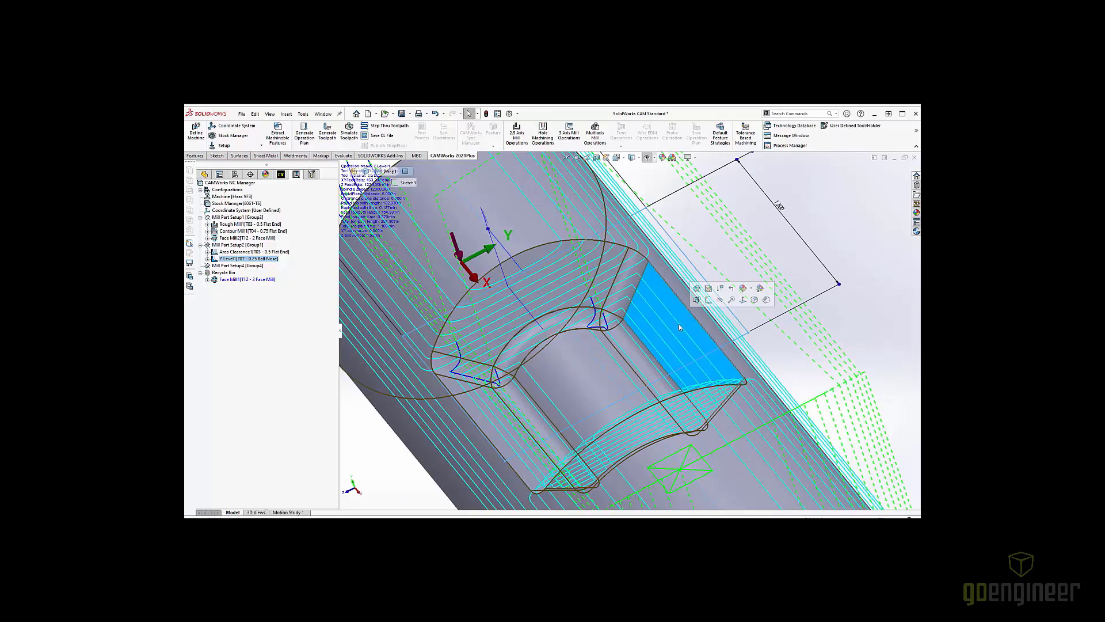
{"action": "middle_click_drag", "start_coordinate": [683, 315], "coordinate": [626, 256]}
{"action": "middle_click_drag", "start_coordinate": [633, 309], "coordinate": [657, 336]}
{"action": "scroll", "coordinate": [671, 326], "scroll_direction": "up", "scroll_amount": 6}
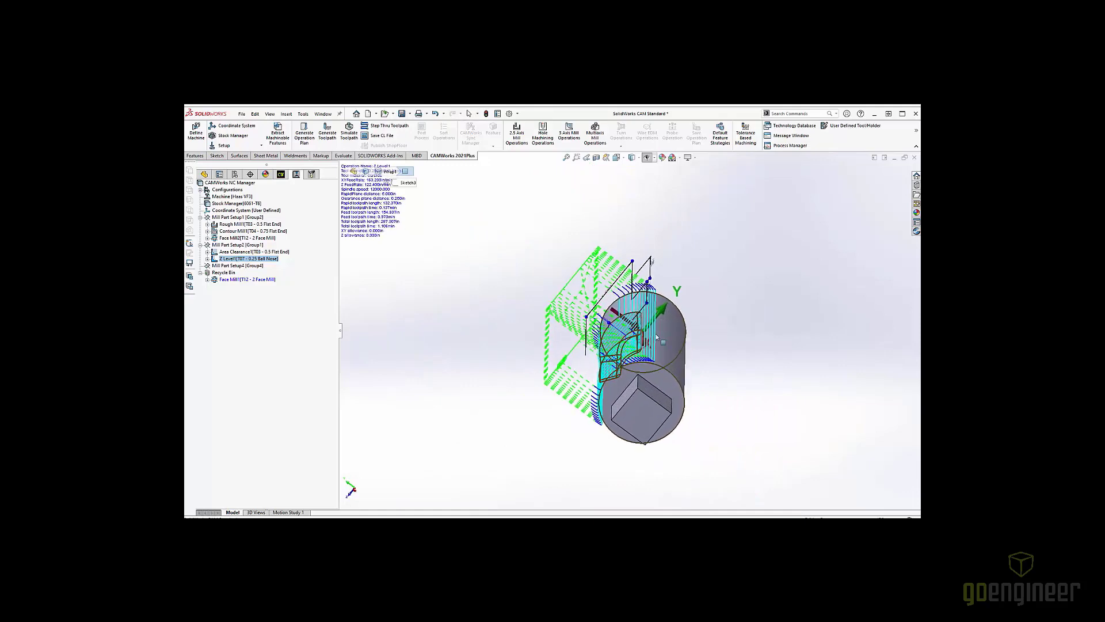
{"action": "scroll", "coordinate": [657, 337], "scroll_direction": "down", "scroll_amount": 3}
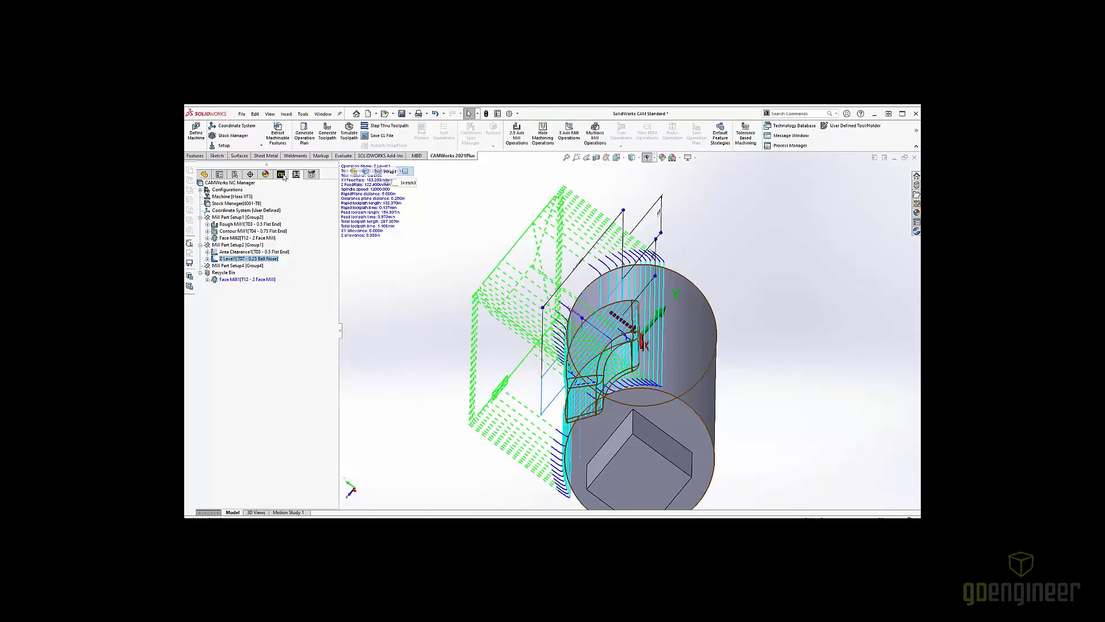
Generate the operation plan for the open profile feature in Mill Part Setup4 and the toolpath of its Contour Mill operation
{"action": "left_click", "coordinate": [283, 175]}
{"action": "left_click", "coordinate": [240, 252]}
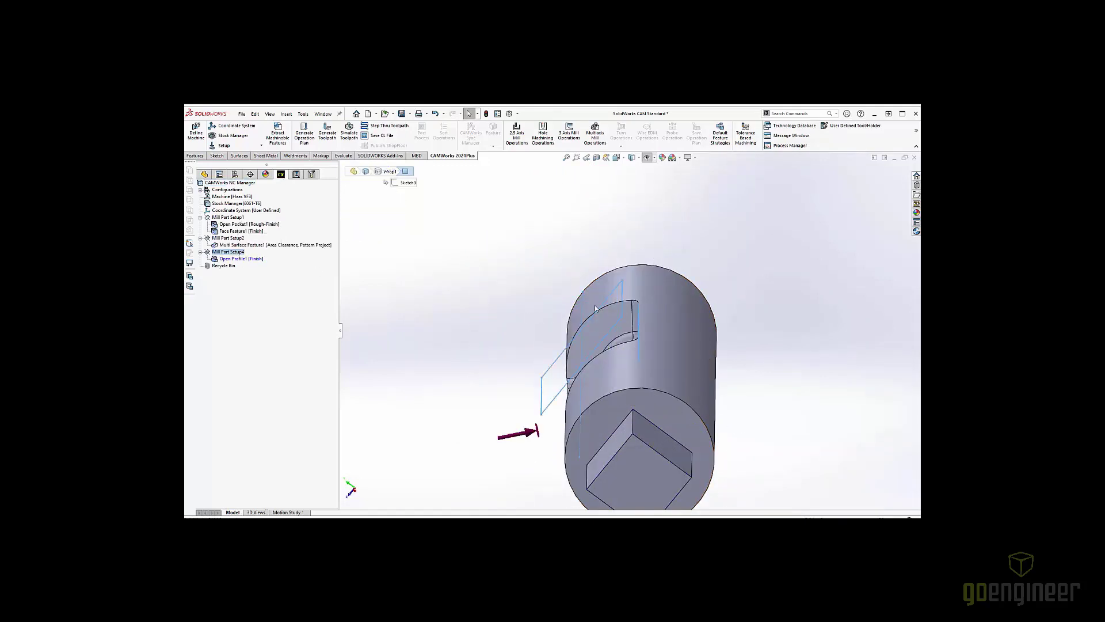
{"action": "middle_click_drag", "start_coordinate": [595, 308], "coordinate": [633, 322]}
{"action": "scroll", "coordinate": [646, 322], "scroll_direction": "down", "scroll_amount": 3}
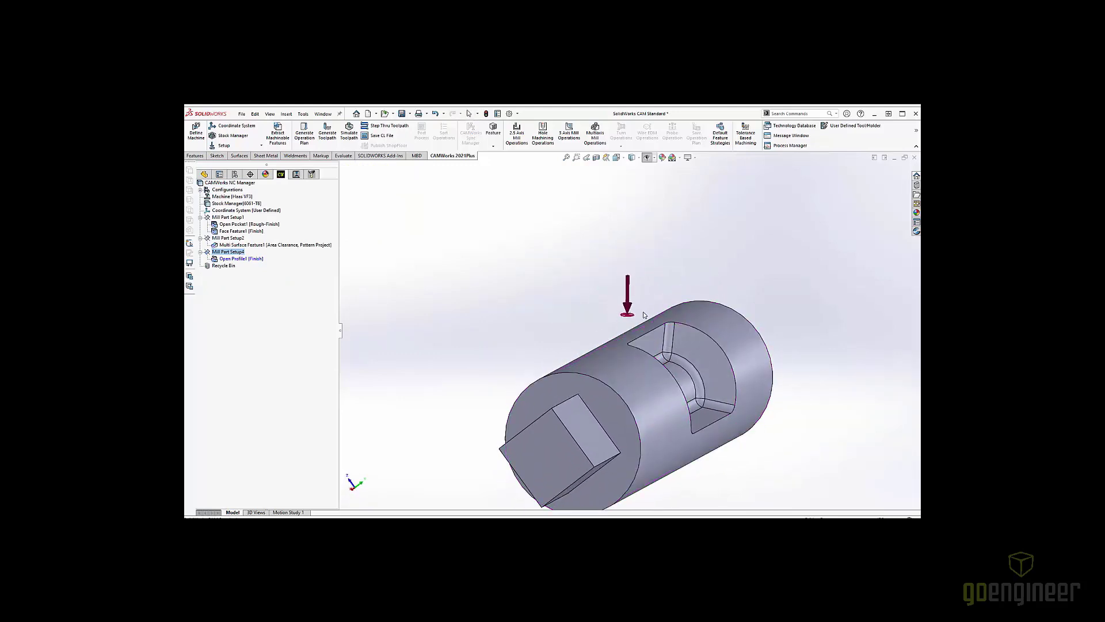
{"action": "left_click", "coordinate": [256, 259]}
{"action": "middle_click_drag", "start_coordinate": [464, 291], "coordinate": [625, 331]}
{"action": "right_click", "coordinate": [260, 262]}
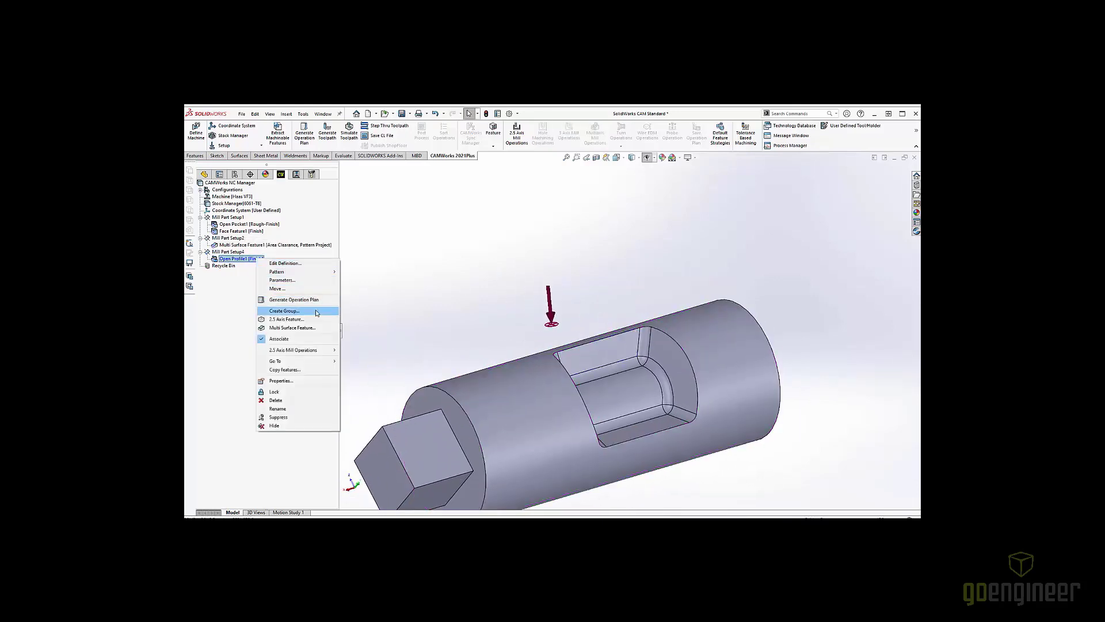
{"action": "left_click", "coordinate": [311, 299]}
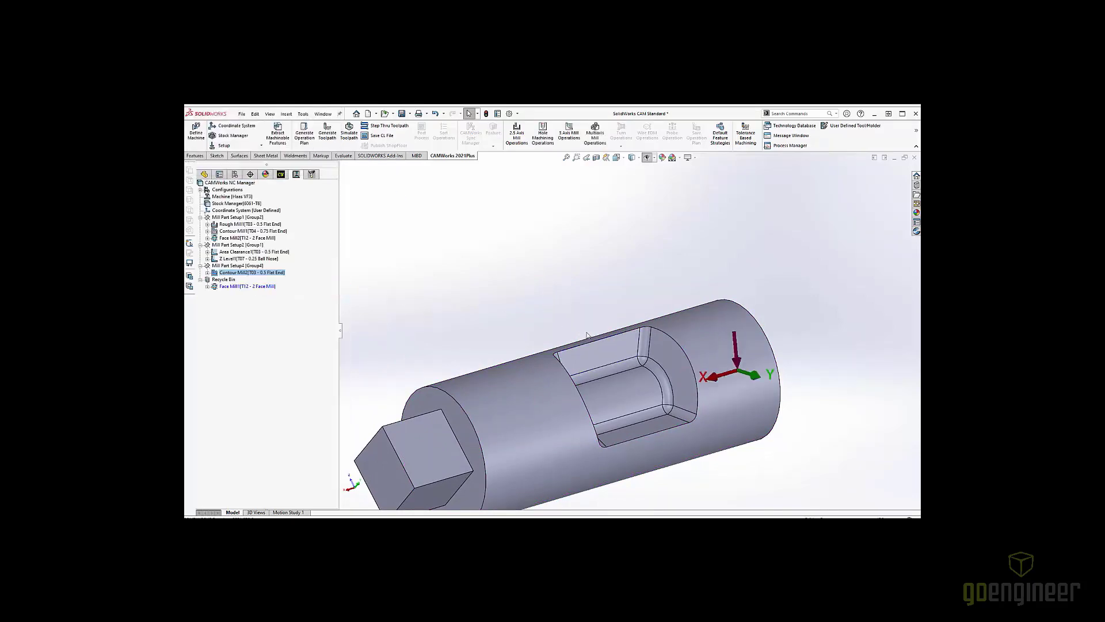
Examine the new Contour Mill toolpath along the pocket's side wall from several angles and compare it with the Z Level toolpath
{"action": "middle_click_drag", "start_coordinate": [587, 335], "coordinate": [651, 379]}
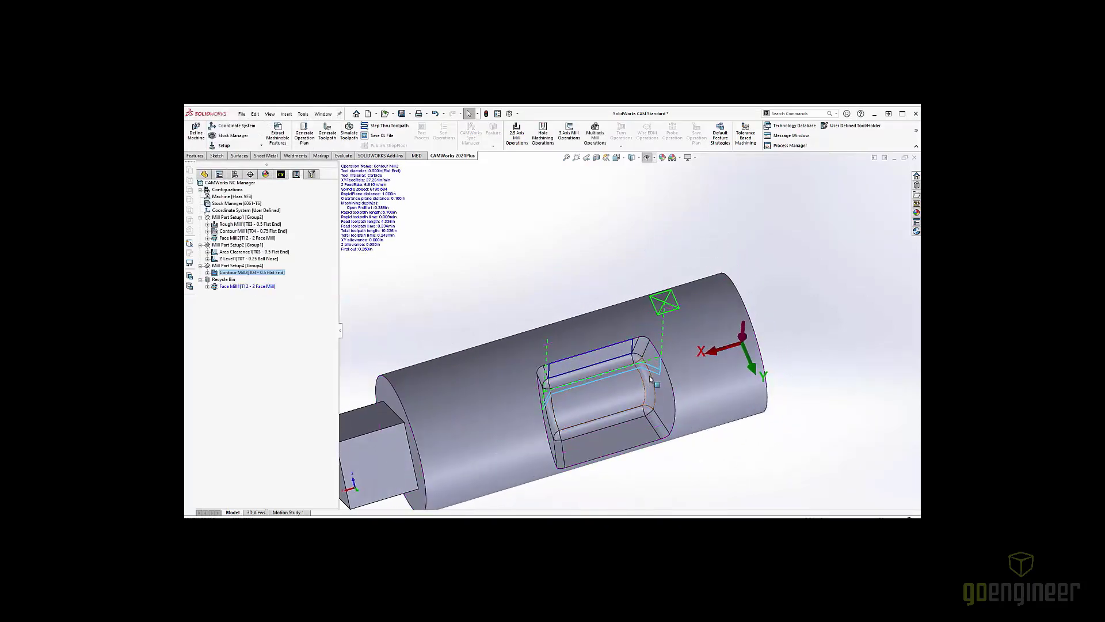
{"action": "scroll", "coordinate": [651, 378], "scroll_direction": "down", "scroll_amount": 5}
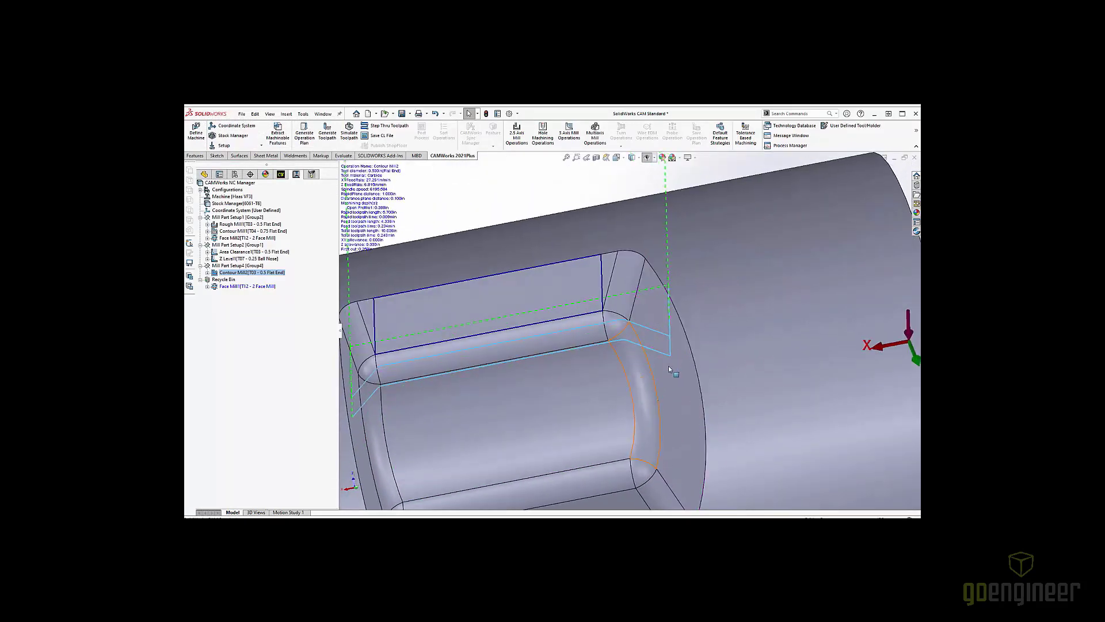
{"action": "scroll", "coordinate": [570, 349], "scroll_direction": "up", "scroll_amount": 3}
{"action": "middle_click_drag", "start_coordinate": [562, 345], "coordinate": [548, 289]}
{"action": "scroll", "coordinate": [530, 328], "scroll_direction": "up", "scroll_amount": 2}
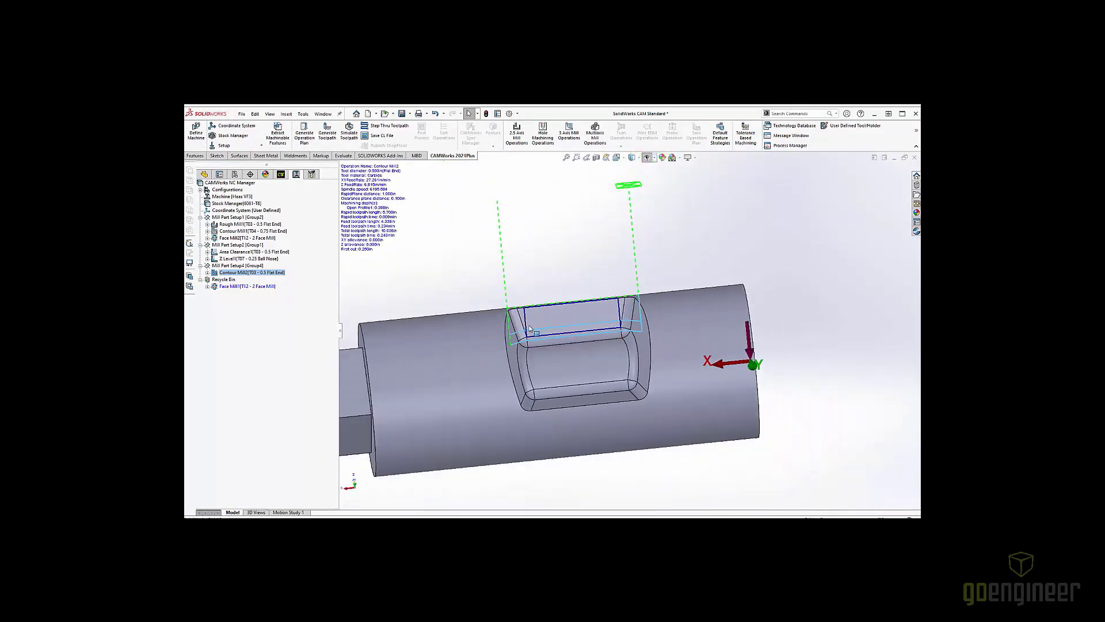
{"action": "scroll", "coordinate": [529, 327], "scroll_direction": "up", "scroll_amount": 2}
{"action": "middle_click_drag", "start_coordinate": [528, 326], "coordinate": [554, 389]}
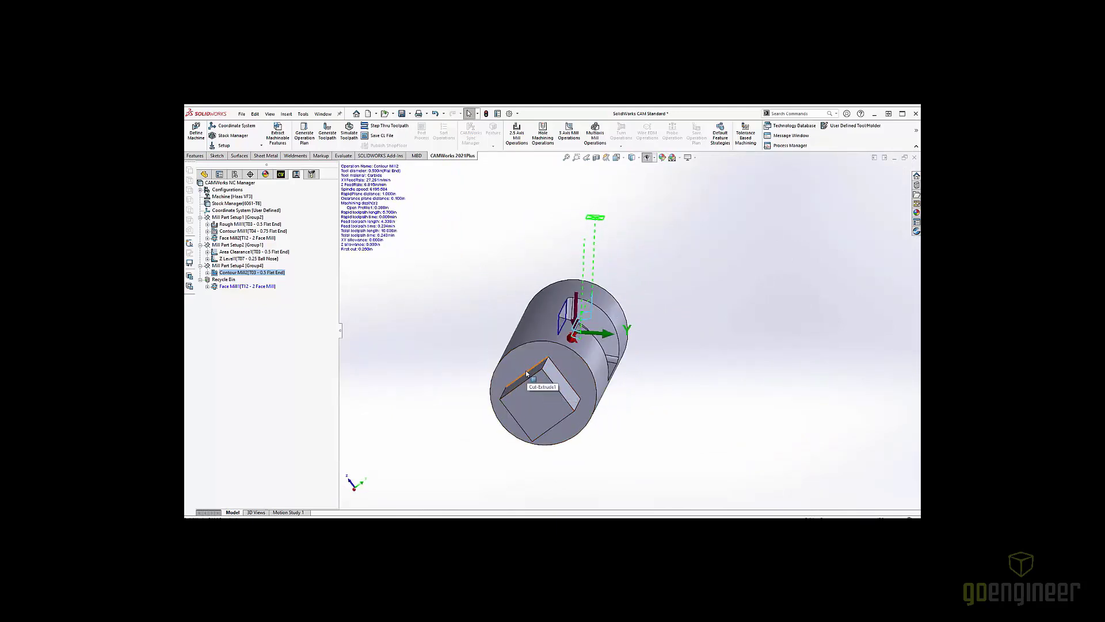
{"action": "middle_click_drag", "start_coordinate": [553, 368], "coordinate": [604, 349]}
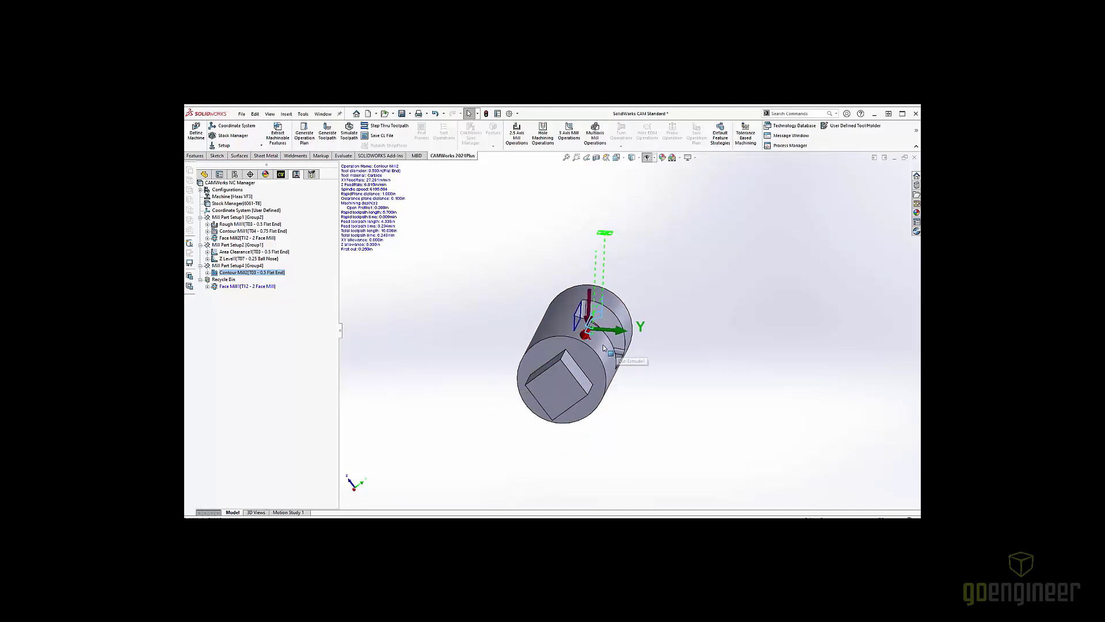
{"action": "scroll", "coordinate": [588, 316], "scroll_direction": "down", "scroll_amount": 1}
{"action": "middle_click_drag", "start_coordinate": [602, 311], "coordinate": [587, 320]}
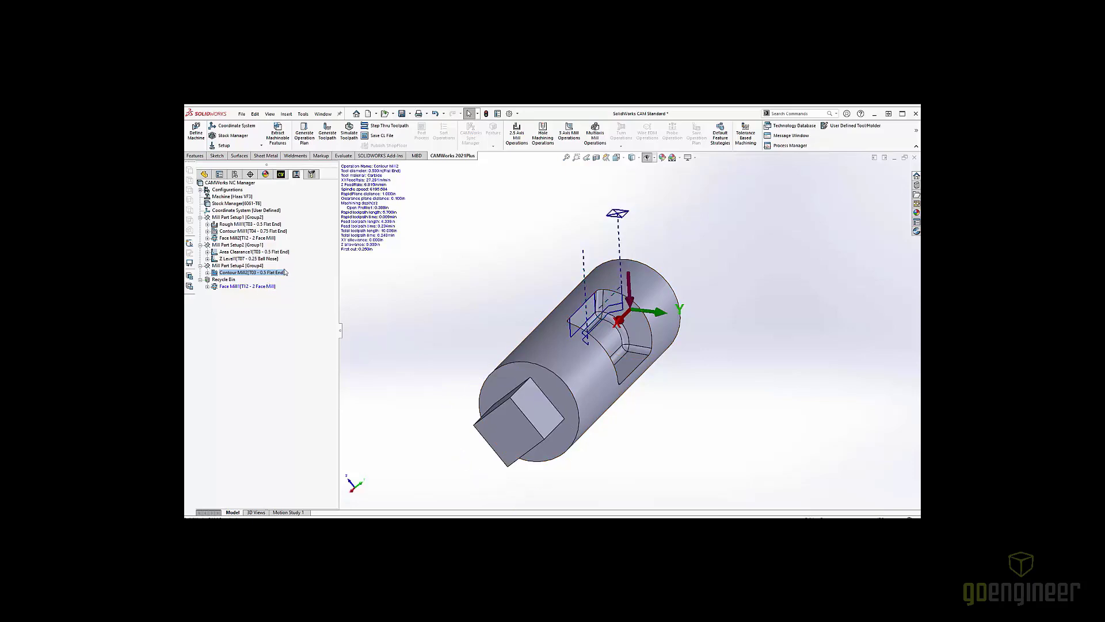
{"action": "left_click", "coordinate": [249, 258]}
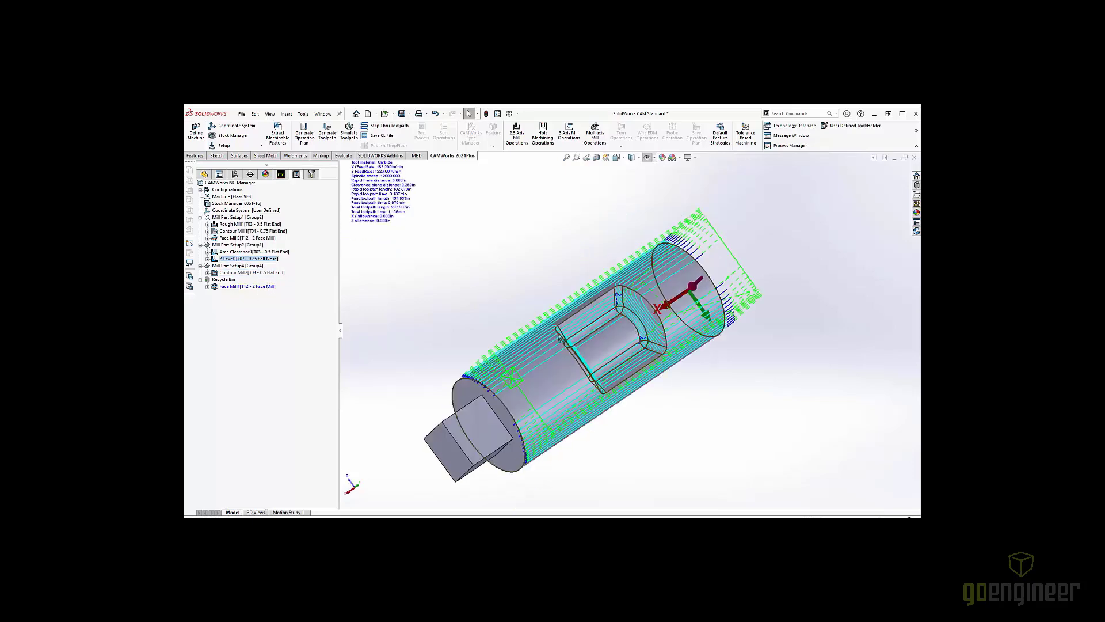
{"action": "middle_click_drag", "start_coordinate": [562, 339], "coordinate": [560, 281]}
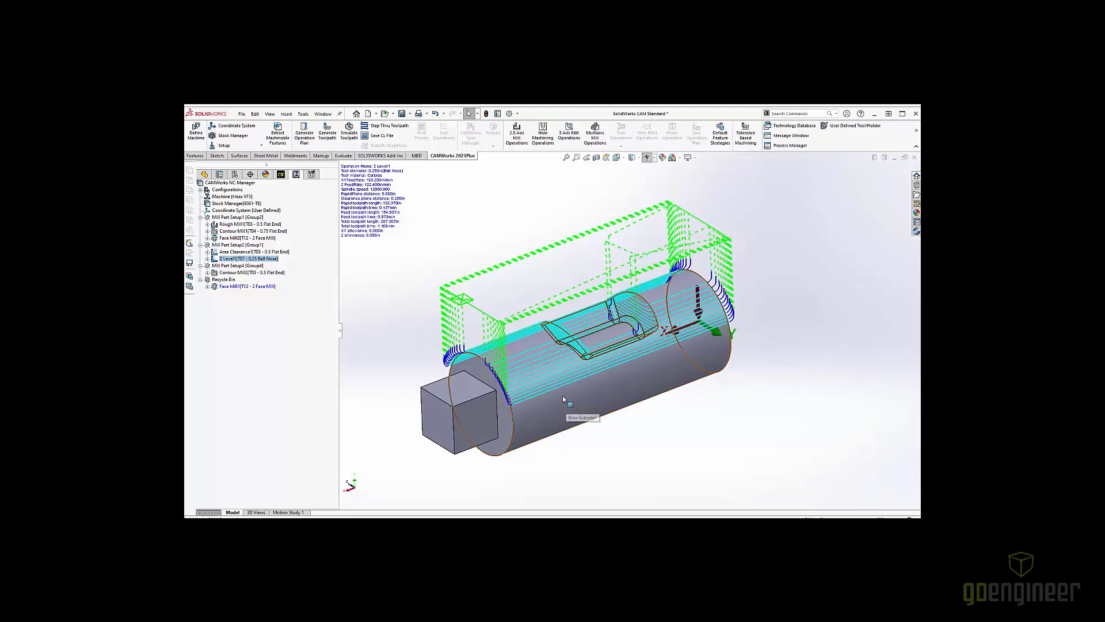
{"action": "key", "text": "alt+Tab"}
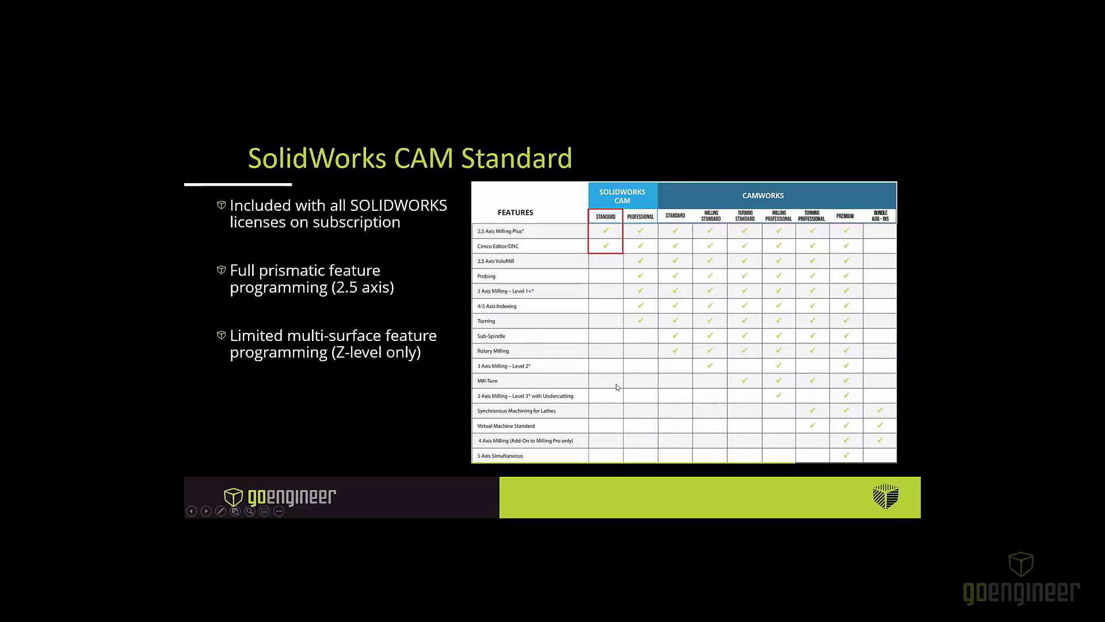
{"action": "left_click", "coordinate": [742, 361]}
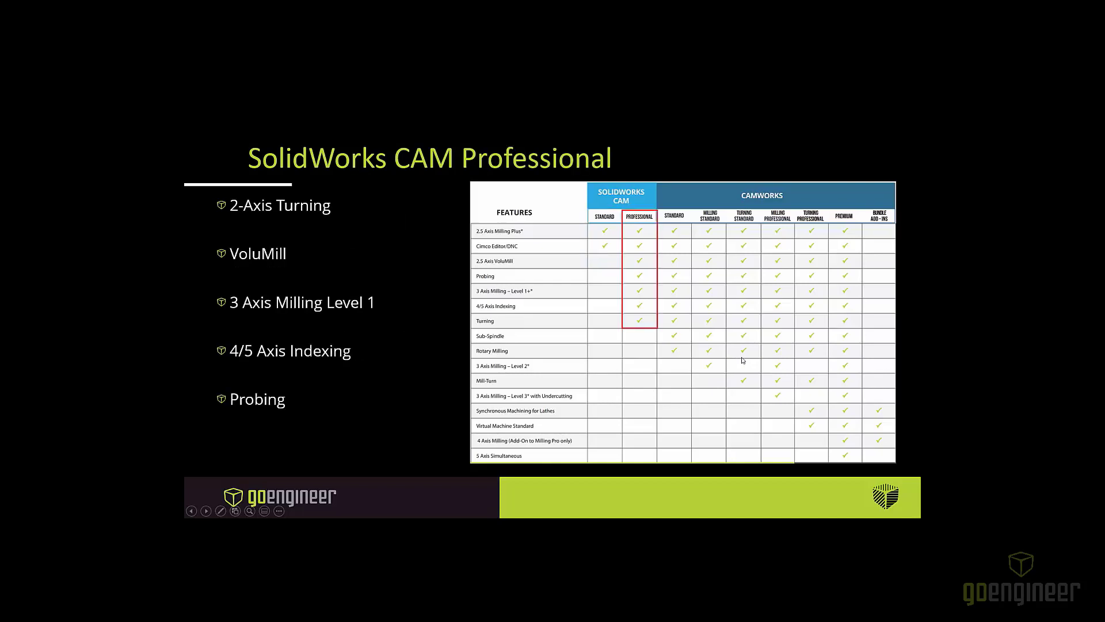
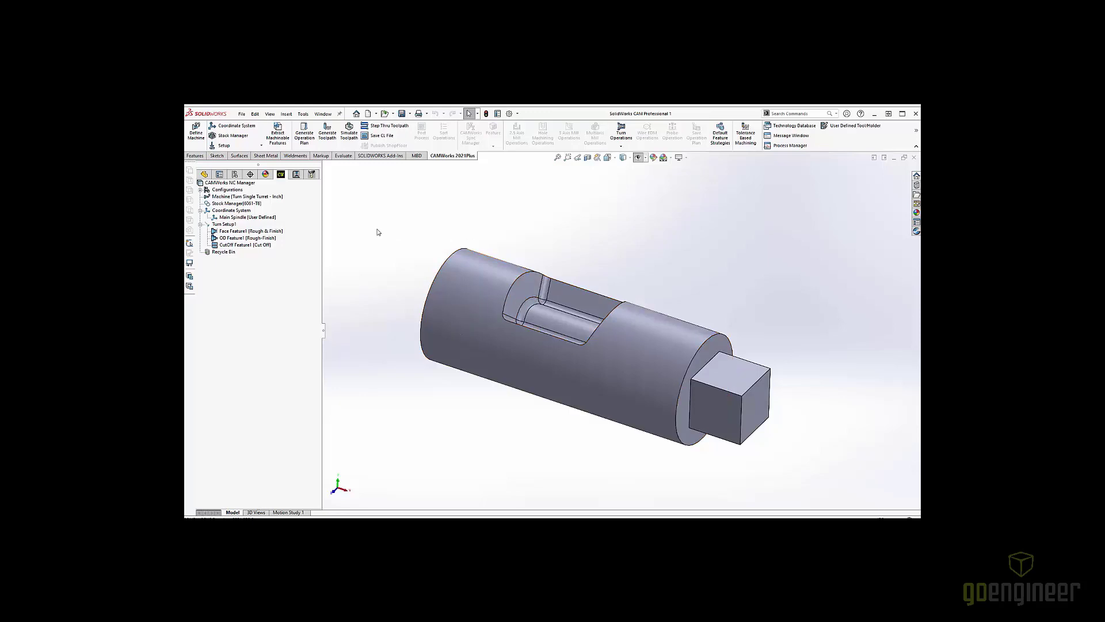
Delete Turn Setup1 with all its dependent features and empty the recycle bin
{"action": "right_click", "coordinate": [226, 227]}
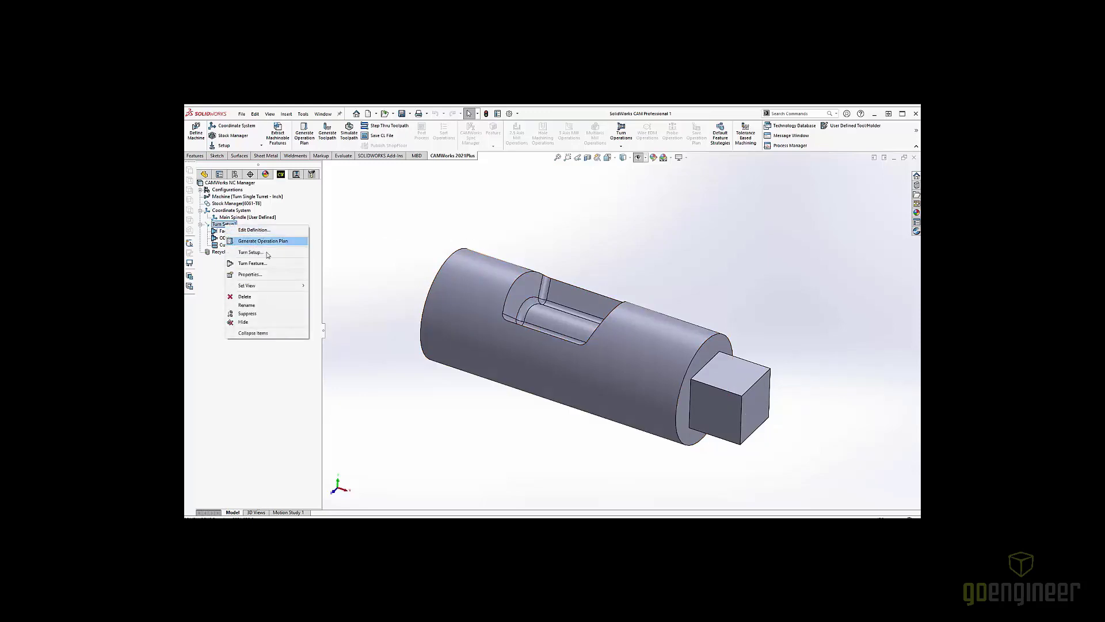
{"action": "left_click", "coordinate": [253, 296]}
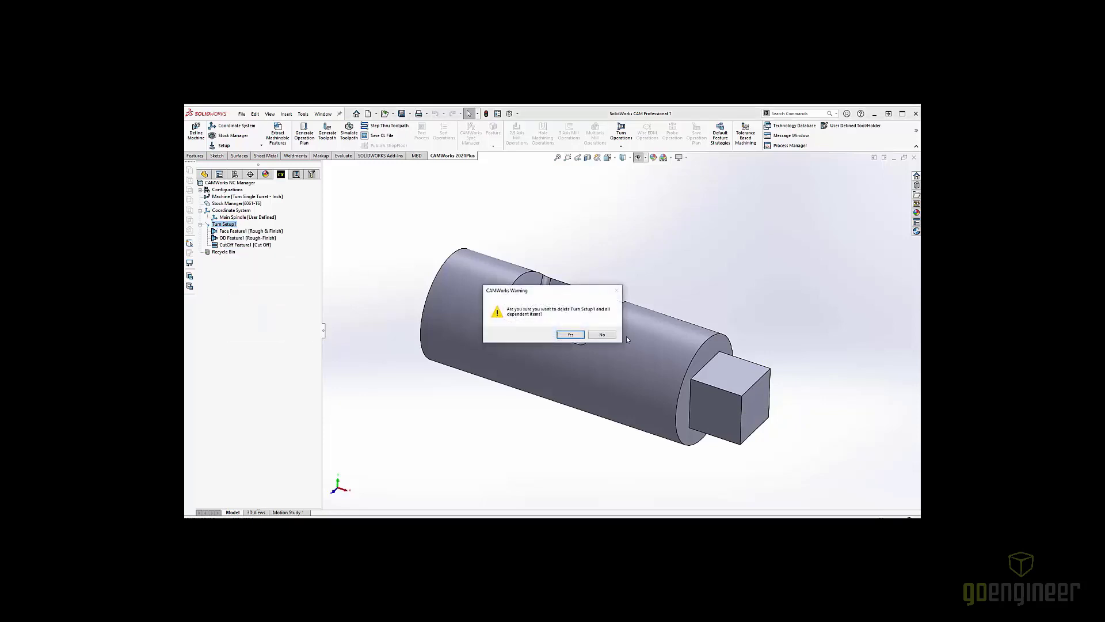
{"action": "left_click", "coordinate": [570, 335]}
{"action": "right_click", "coordinate": [225, 224]}
{"action": "left_click", "coordinate": [245, 238]}
{"action": "key", "text": "Return"}
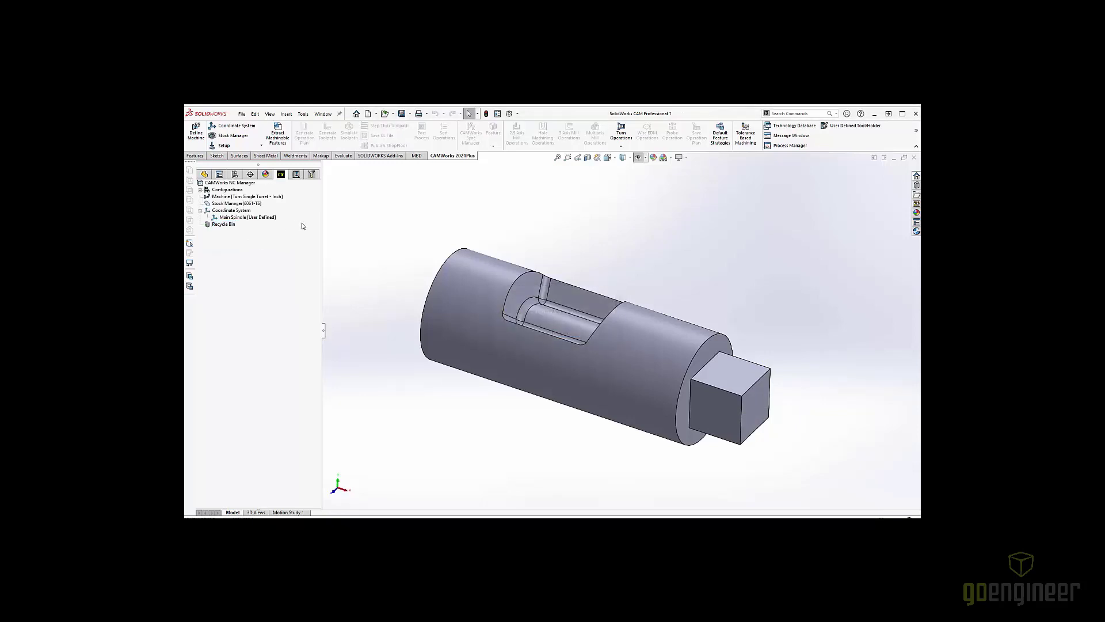
Extract the part's machinable turning features and display the face feature at the square end
{"action": "left_click", "coordinate": [281, 144]}
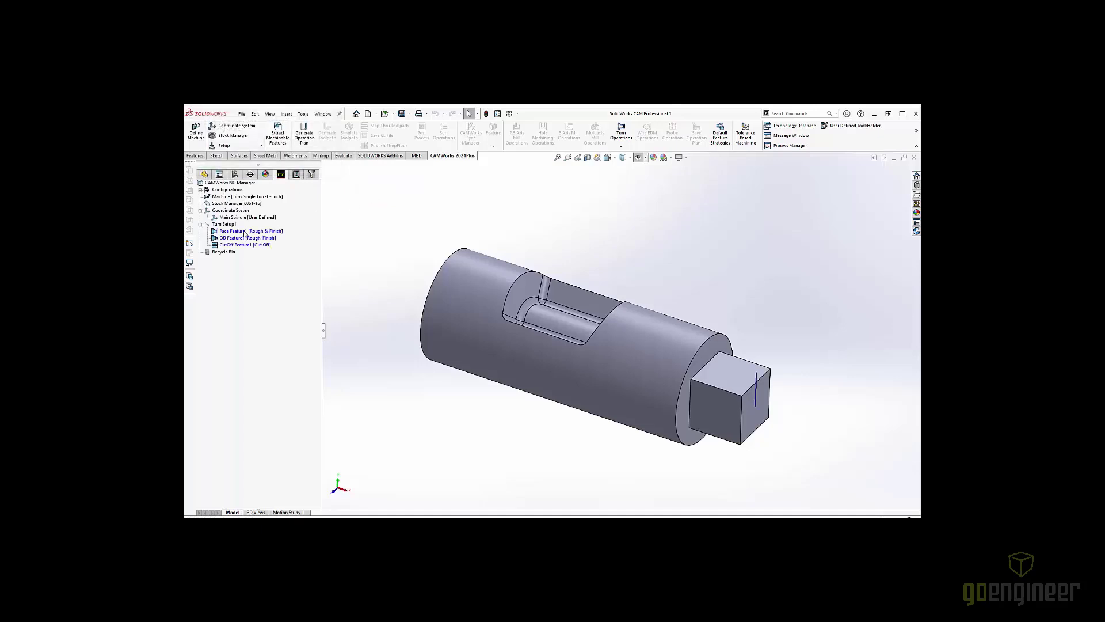
{"action": "left_click", "coordinate": [247, 233]}
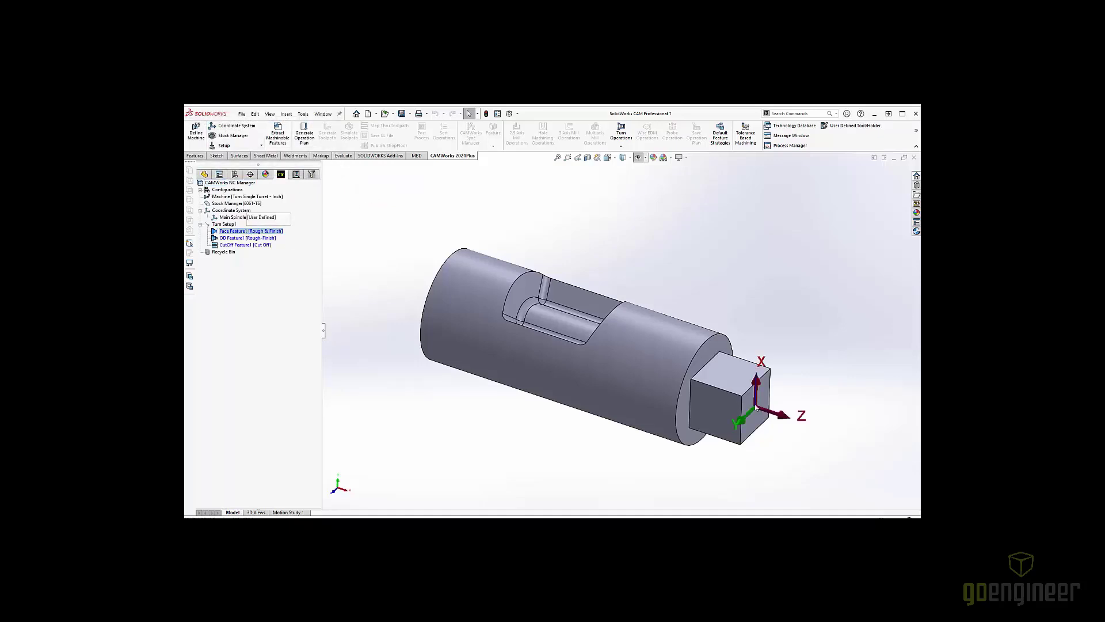
{"action": "scroll", "coordinate": [748, 397], "scroll_direction": "down", "scroll_amount": 5}
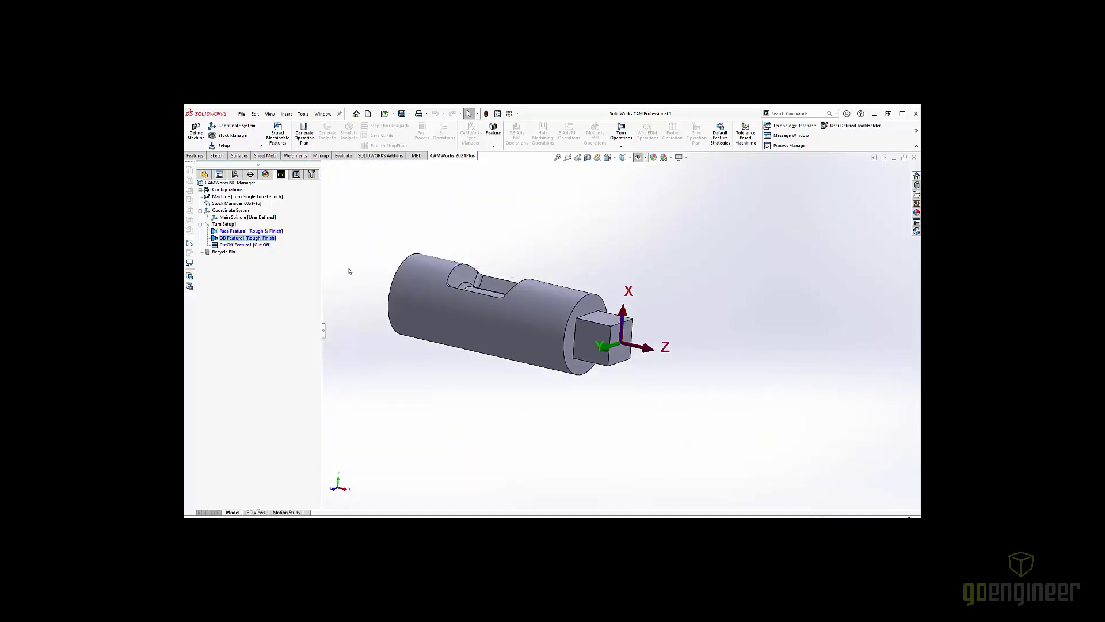
Examine the OD feature's profile around the square end and along the full length of the cylinder
{"action": "left_click", "coordinate": [248, 238]}
{"action": "scroll", "coordinate": [578, 282], "scroll_direction": "down", "scroll_amount": 3}
{"action": "scroll", "coordinate": [599, 312], "scroll_direction": "down", "scroll_amount": 2}
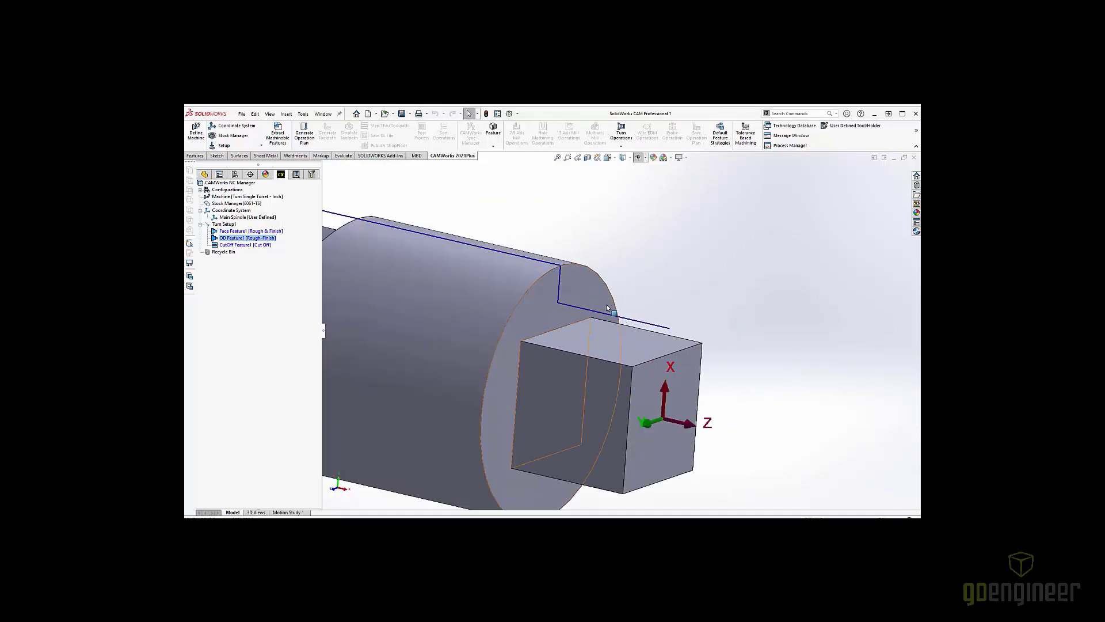
{"action": "scroll", "coordinate": [662, 300], "scroll_direction": "down", "scroll_amount": 2}
{"action": "middle_click_drag", "start_coordinate": [668, 296], "coordinate": [660, 298]}
{"action": "middle_click_drag", "start_coordinate": [720, 323], "coordinate": [641, 326]}
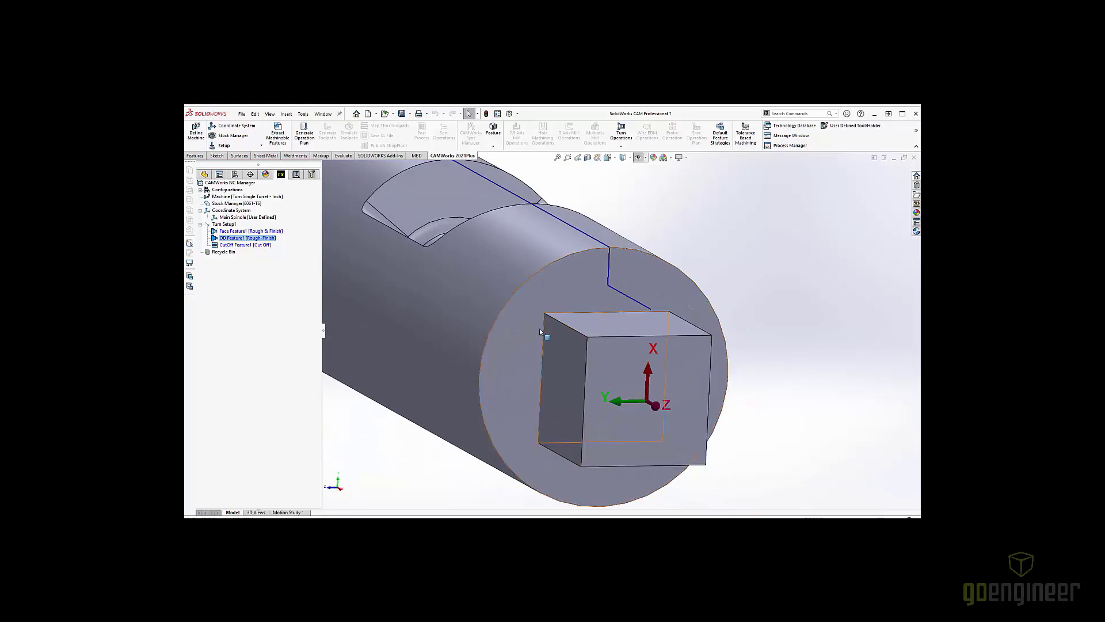
{"action": "left_click", "coordinate": [571, 329]}
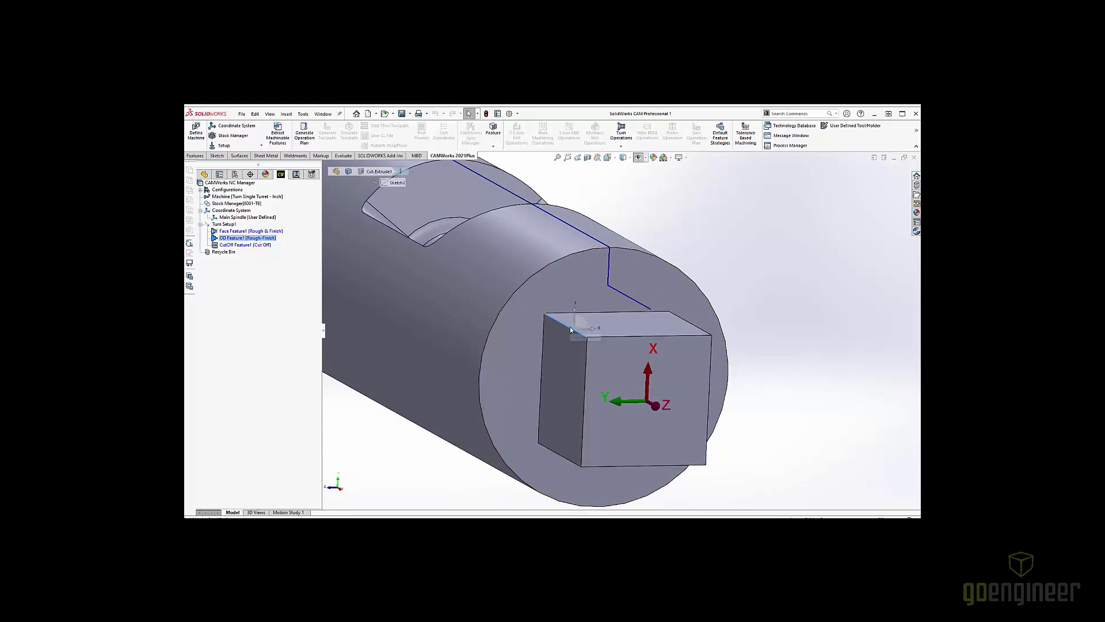
{"action": "scroll", "coordinate": [674, 391], "scroll_direction": "up", "scroll_amount": 2}
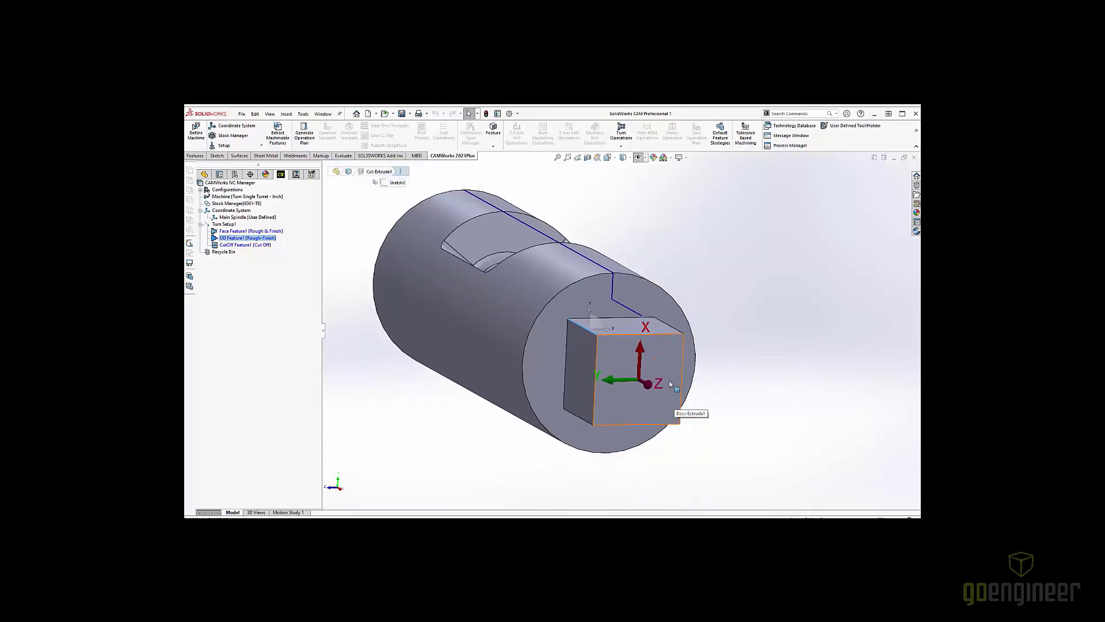
{"action": "middle_click_drag", "start_coordinate": [616, 346], "coordinate": [651, 357]}
{"action": "scroll", "coordinate": [624, 342], "scroll_direction": "up", "scroll_amount": 3}
{"action": "scroll", "coordinate": [533, 302], "scroll_direction": "down", "scroll_amount": 1}
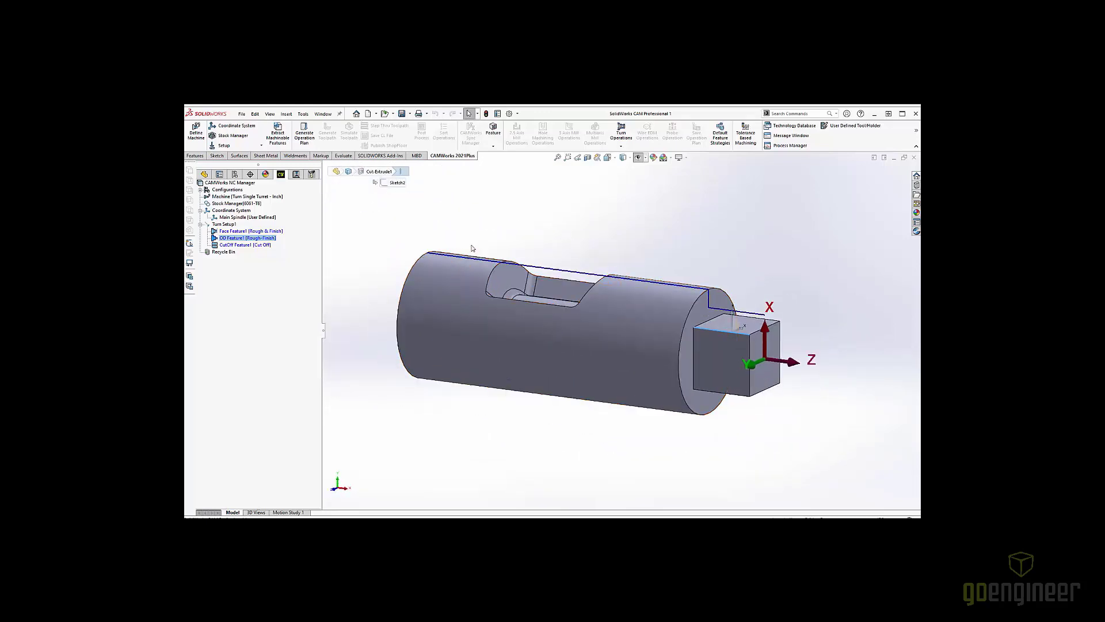
Display the cutoff feature and inspect its location at the cylinder's plain end
{"action": "left_click", "coordinate": [263, 245]}
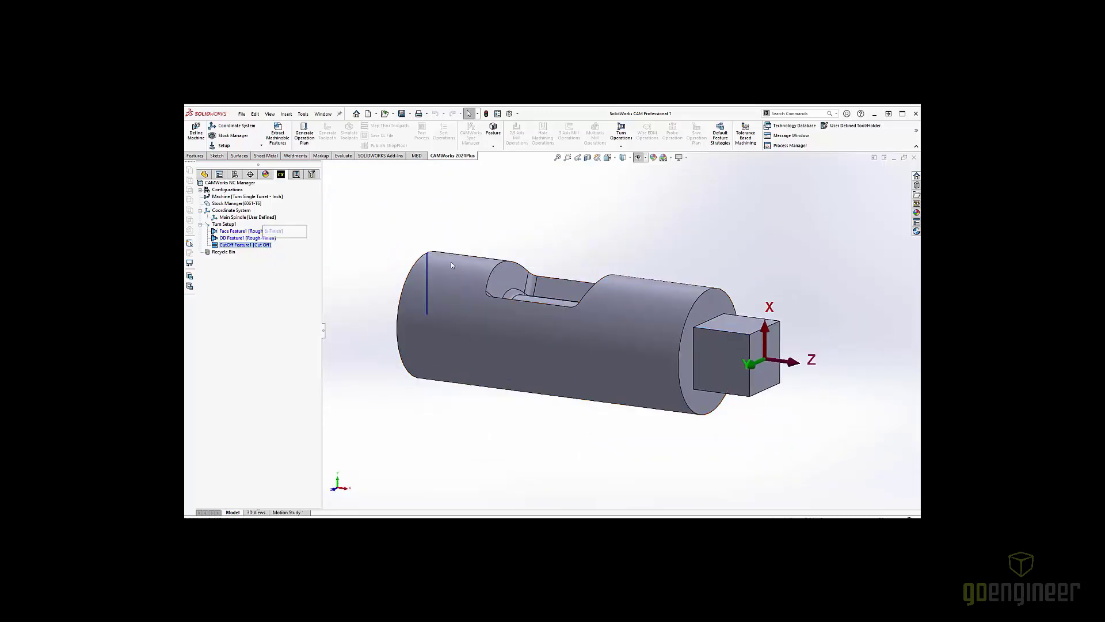
{"action": "middle_click_drag", "start_coordinate": [493, 254], "coordinate": [636, 280]}
{"action": "scroll", "coordinate": [544, 301], "scroll_direction": "down", "scroll_amount": 5}
{"action": "scroll", "coordinate": [579, 304], "scroll_direction": "up", "scroll_amount": 5}
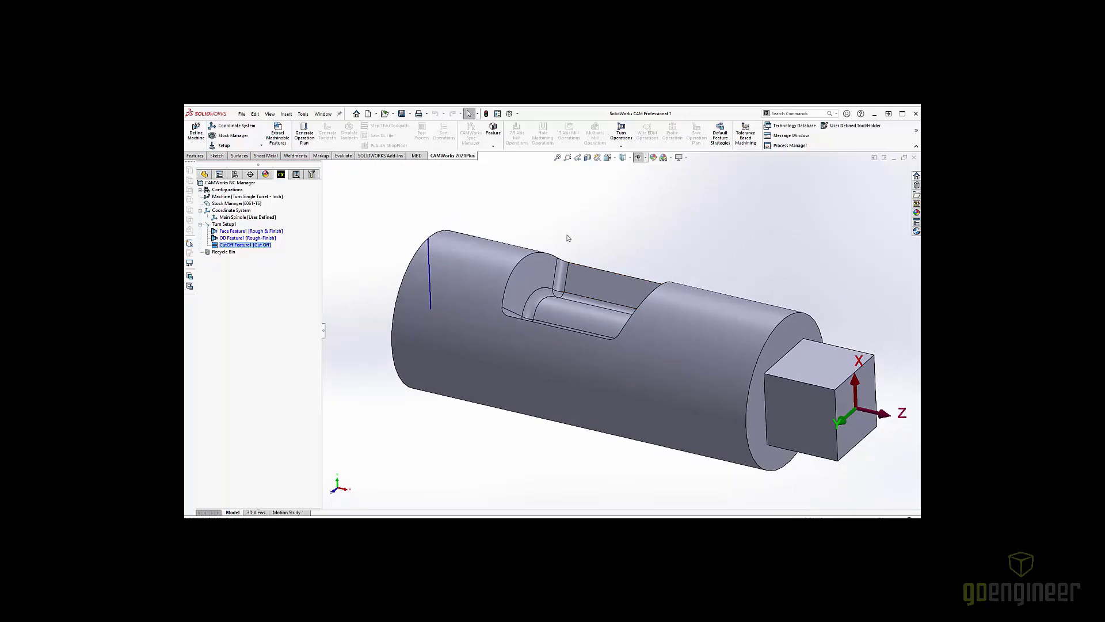
Generate the operation plan for Turn Setup1 and the toolpaths of all its turning operations
{"action": "right_click", "coordinate": [227, 225]}
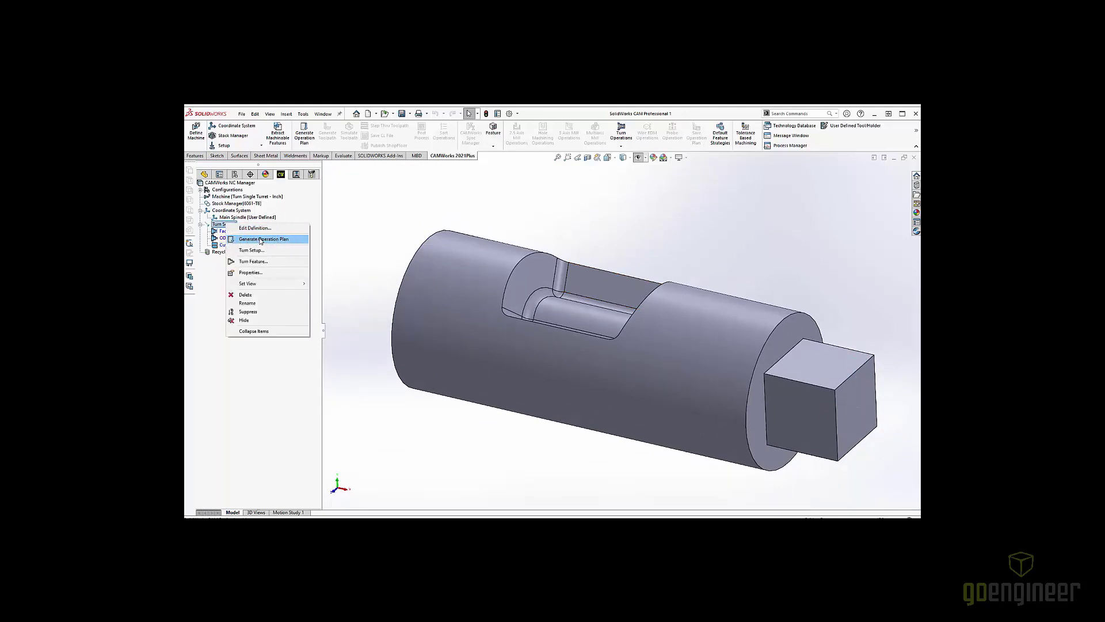
{"action": "left_click", "coordinate": [261, 239]}
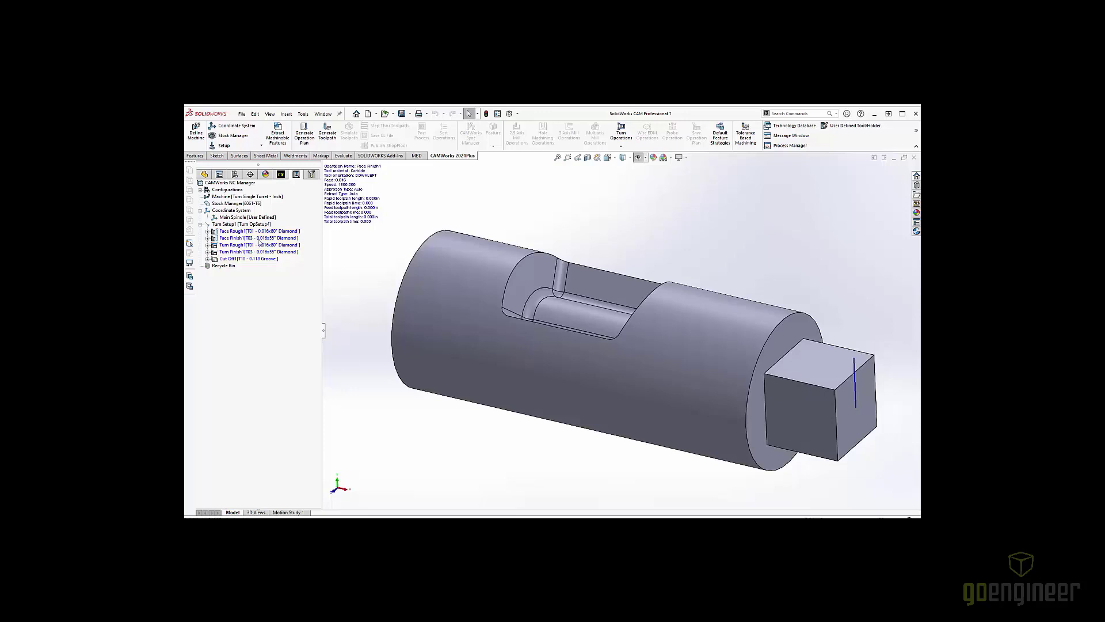
{"action": "right_click", "coordinate": [255, 225]}
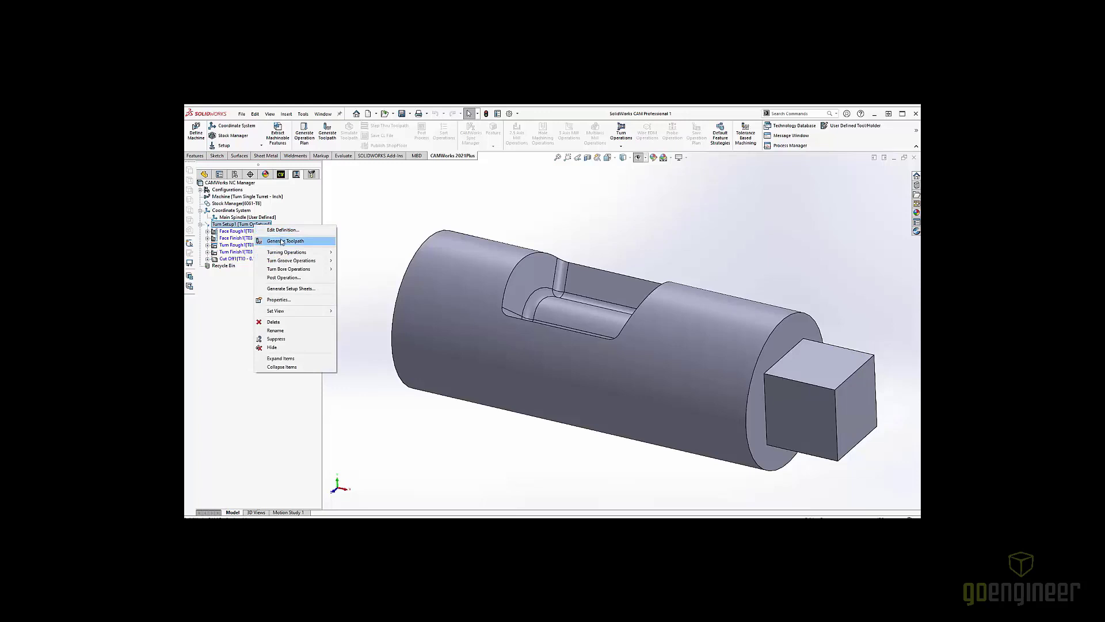
{"action": "left_click", "coordinate": [281, 242]}
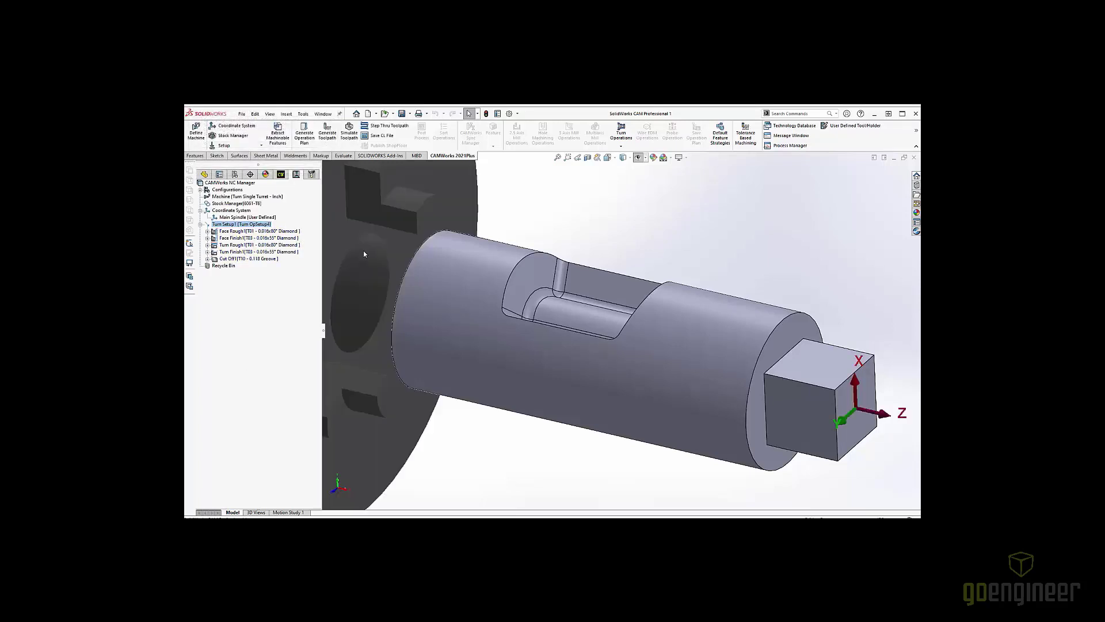
Review the Face Rough and Face Finish toolpaths at the part's square end
{"action": "scroll", "coordinate": [599, 288], "scroll_direction": "up", "scroll_amount": 5}
{"action": "middle_click_drag", "start_coordinate": [600, 287], "coordinate": [620, 245]}
{"action": "scroll", "coordinate": [743, 337], "scroll_direction": "down", "scroll_amount": 5}
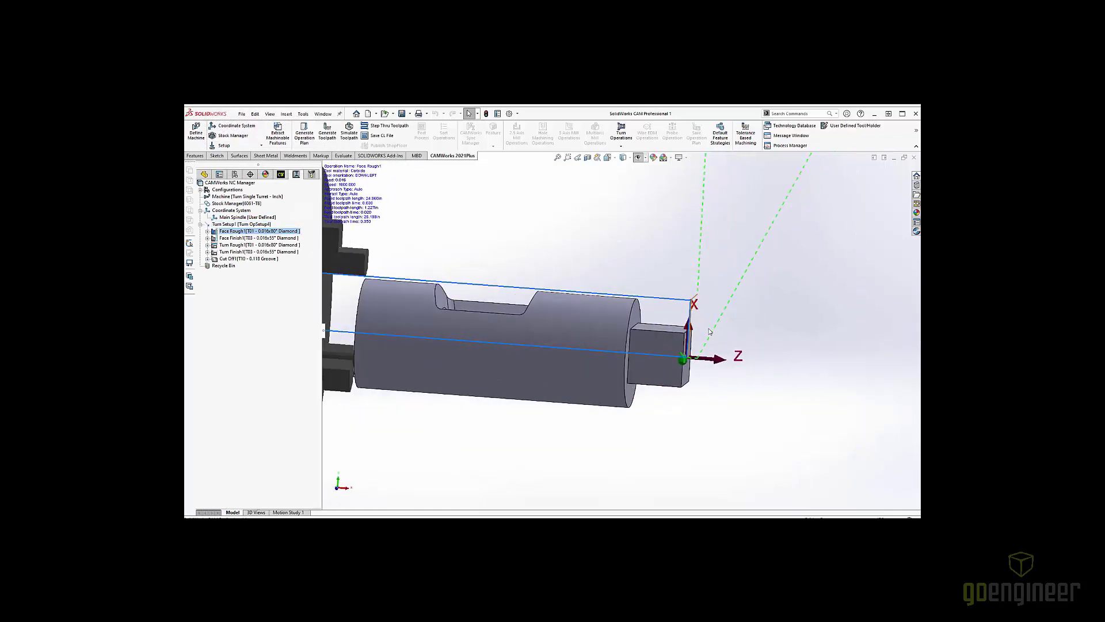
{"action": "left_click", "coordinate": [257, 237]}
Inspect the Turn Rough toolpath along the cylinder and close up where it ends at the chuck jaws
{"action": "left_click", "coordinate": [257, 245]}
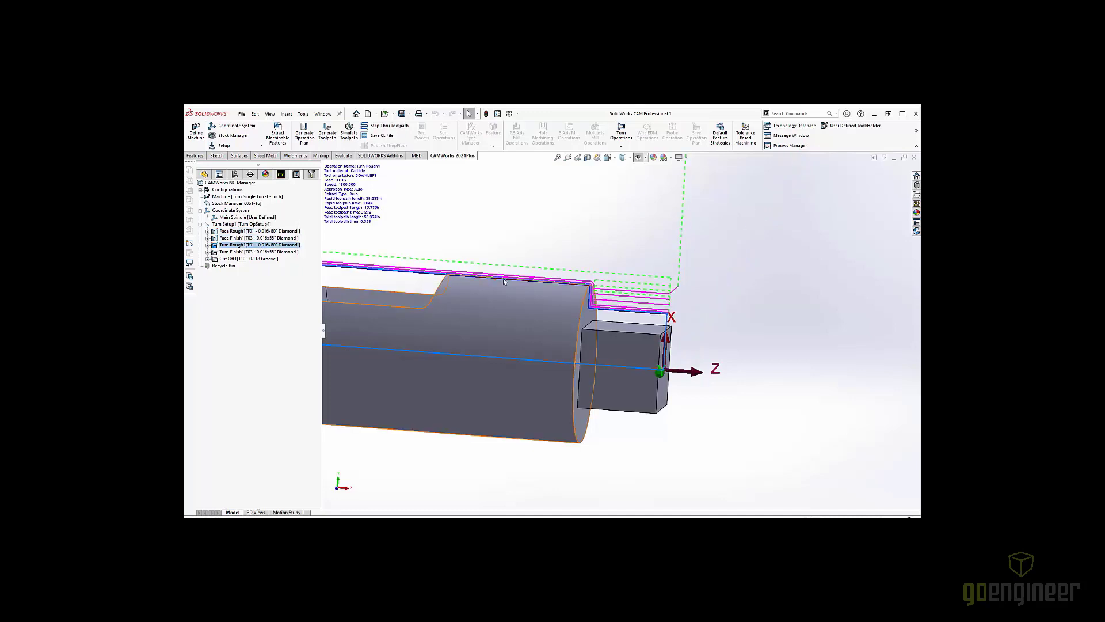
{"action": "scroll", "coordinate": [500, 292], "scroll_direction": "up", "scroll_amount": 5}
{"action": "scroll", "coordinate": [499, 300], "scroll_direction": "down", "scroll_amount": 2}
{"action": "middle_click_drag", "start_coordinate": [541, 305], "coordinate": [567, 301]}
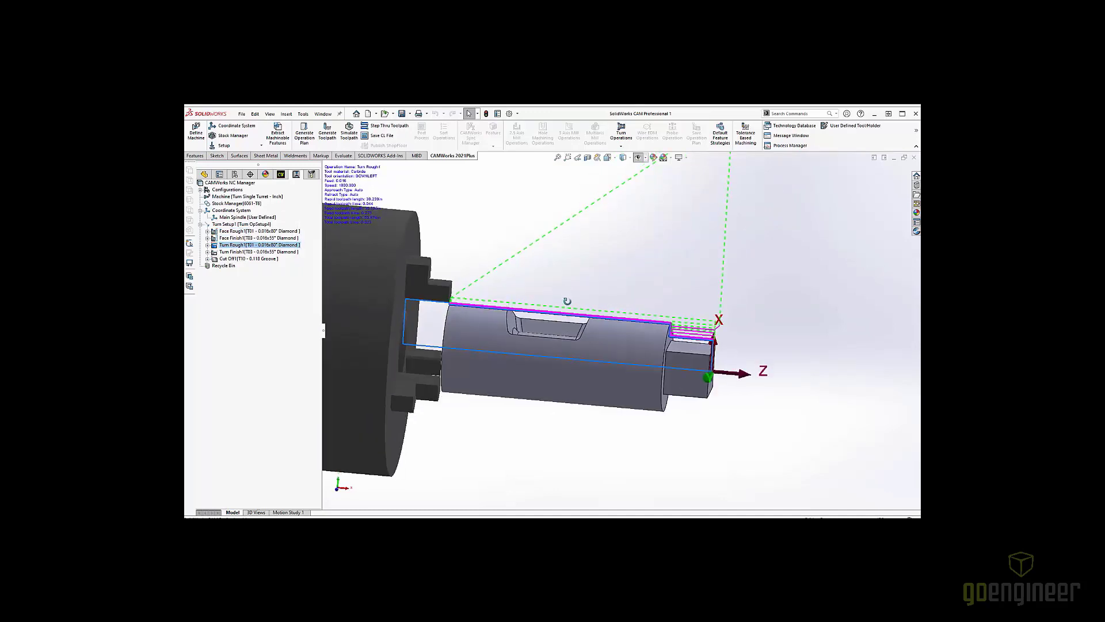
{"action": "scroll", "coordinate": [493, 310], "scroll_direction": "down", "scroll_amount": 5}
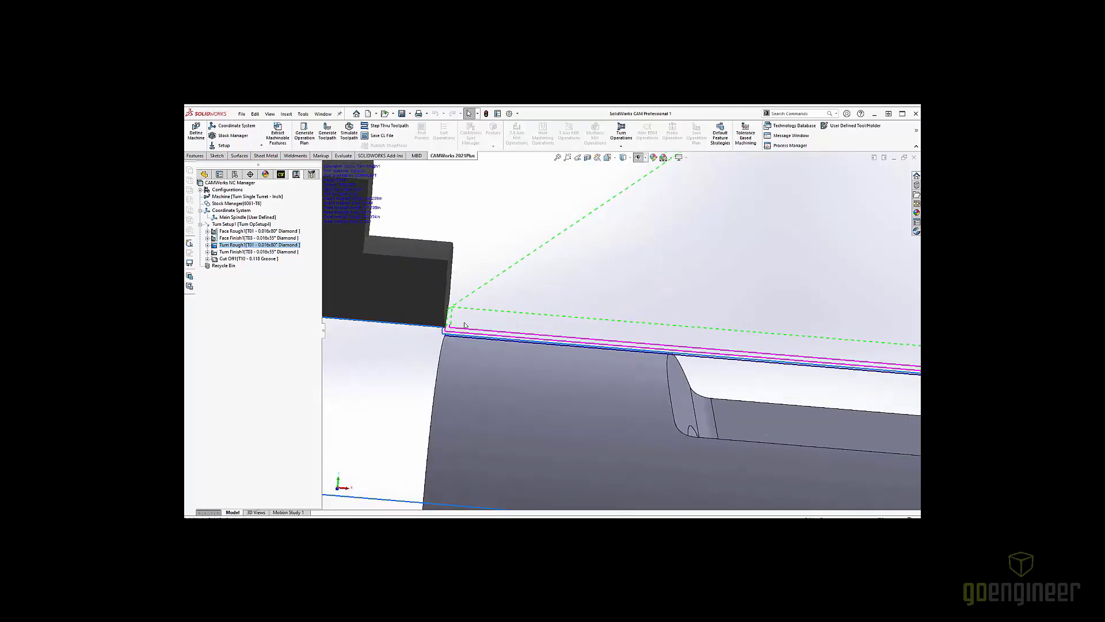
{"action": "scroll", "coordinate": [490, 323], "scroll_direction": "up", "scroll_amount": 1}
{"action": "scroll", "coordinate": [494, 320], "scroll_direction": "down", "scroll_amount": 3}
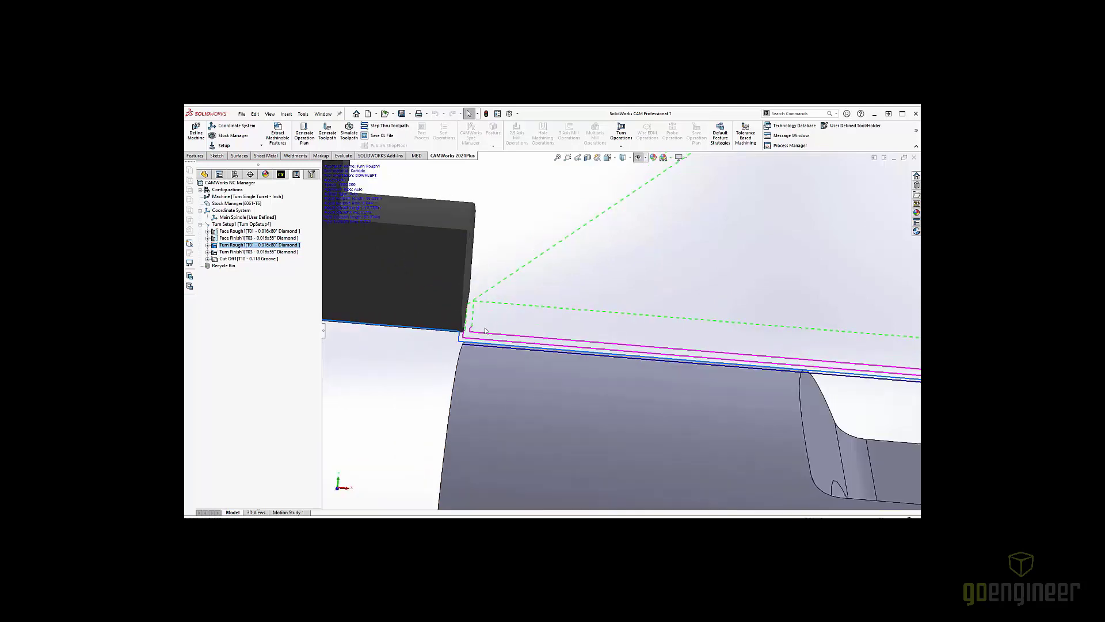
{"action": "scroll", "coordinate": [489, 328], "scroll_direction": "up", "scroll_amount": 2}
{"action": "scroll", "coordinate": [536, 332], "scroll_direction": "up", "scroll_amount": 2}
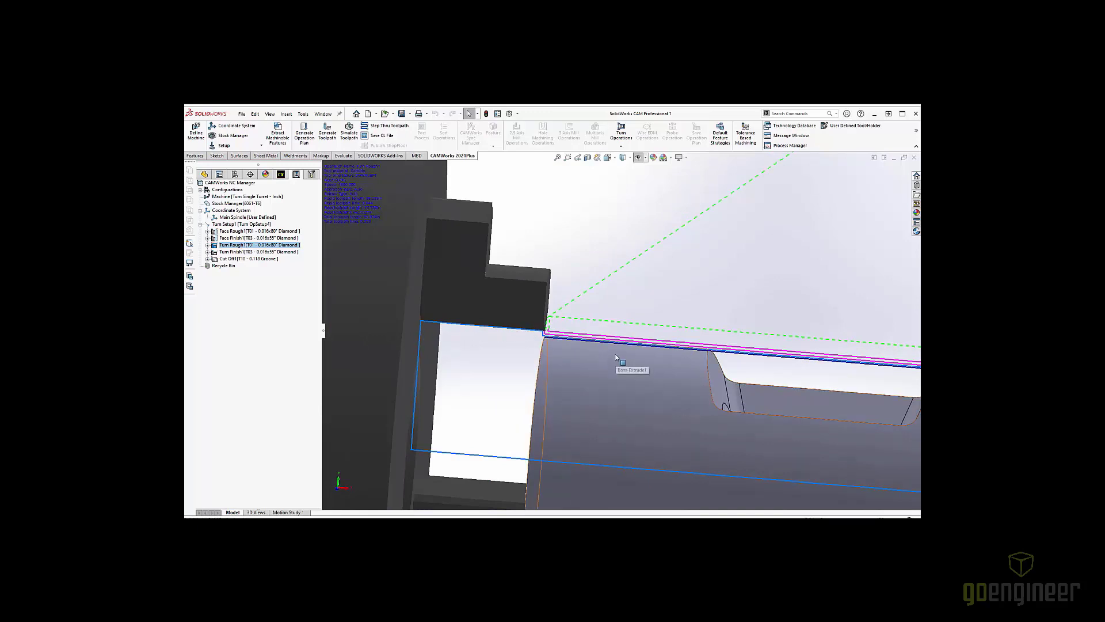
Enable chuck/fixture avoidance for the Turn Rough operation and check the regenerated toolpath's distance from the chuck jaw
{"action": "right_click", "coordinate": [275, 246]}
{"action": "left_click", "coordinate": [343, 269]}
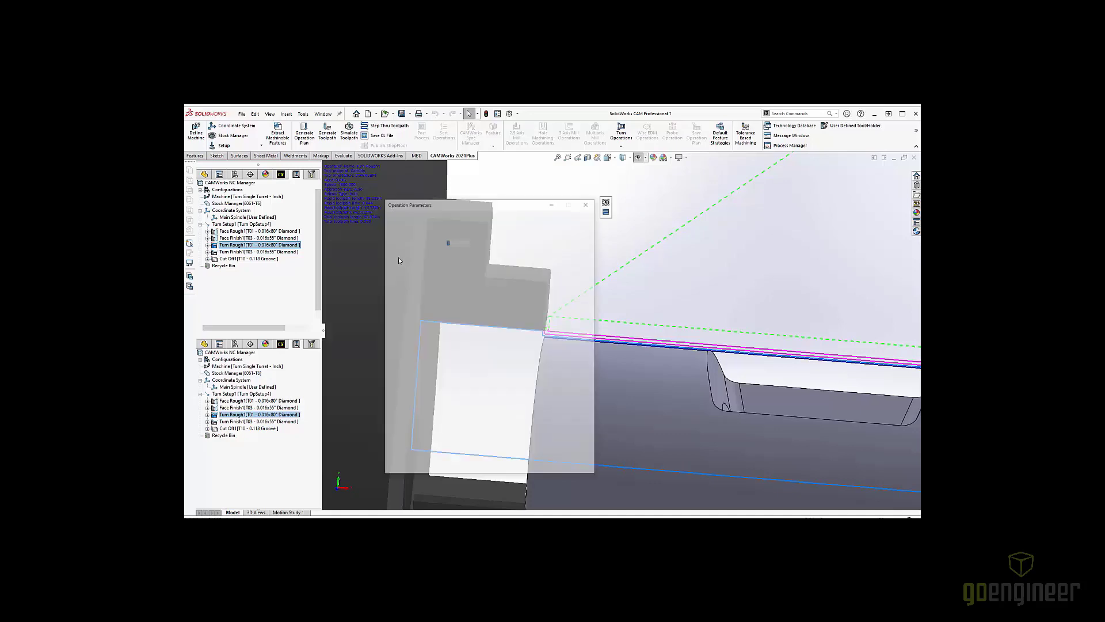
{"action": "left_click", "coordinate": [504, 215]}
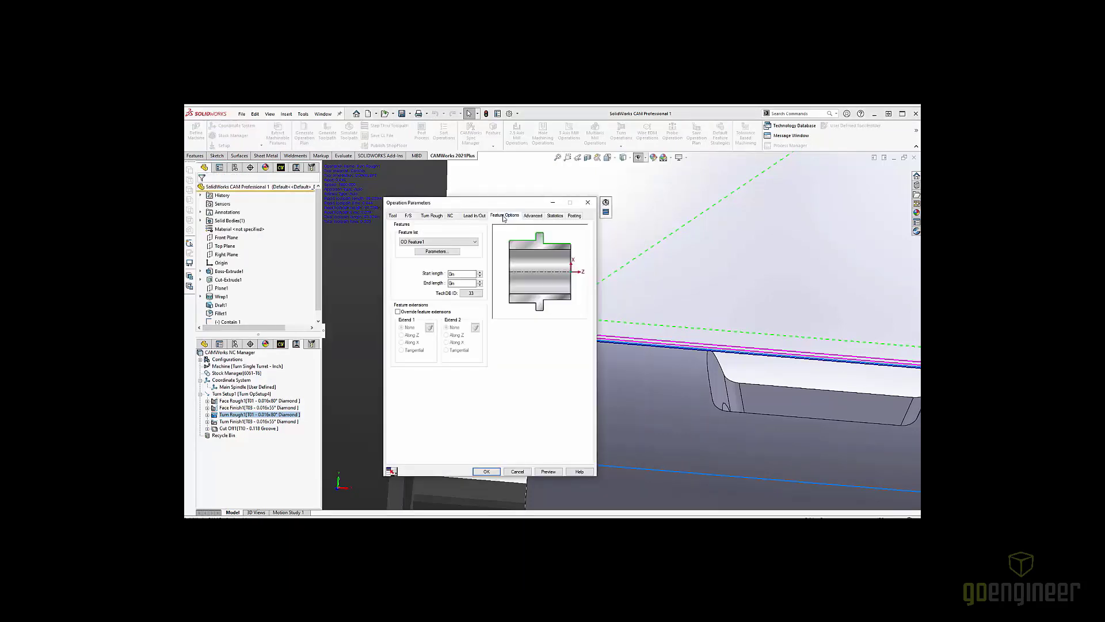
{"action": "left_click", "coordinate": [533, 216]}
{"action": "left_click", "coordinate": [499, 331]}
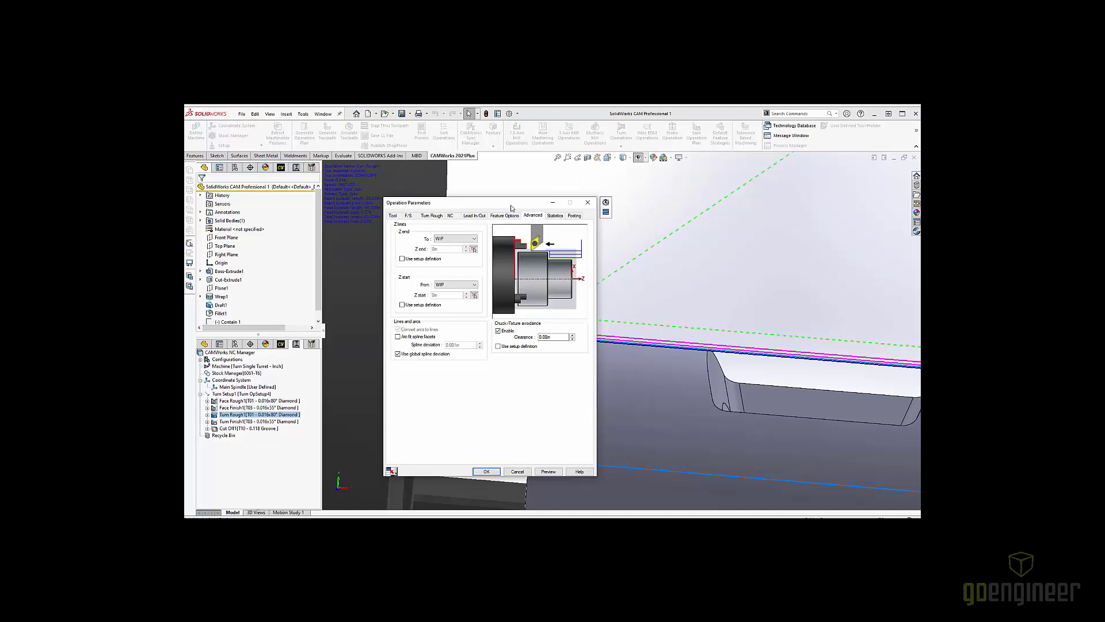
{"action": "left_click_drag", "start_coordinate": [509, 206], "coordinate": [398, 204]}
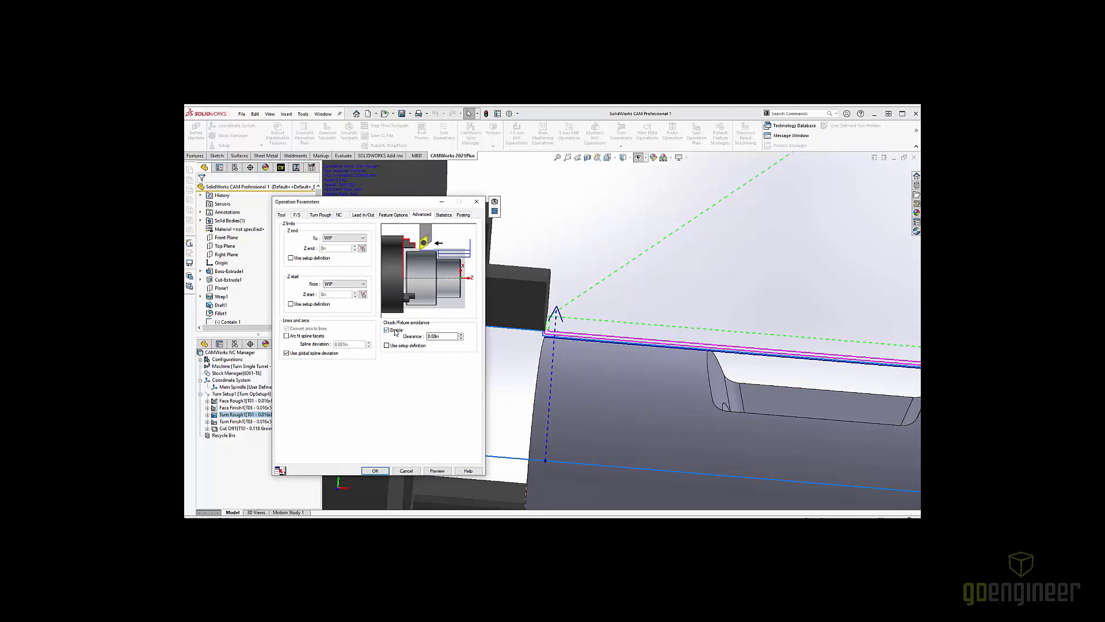
{"action": "left_click", "coordinate": [375, 471]}
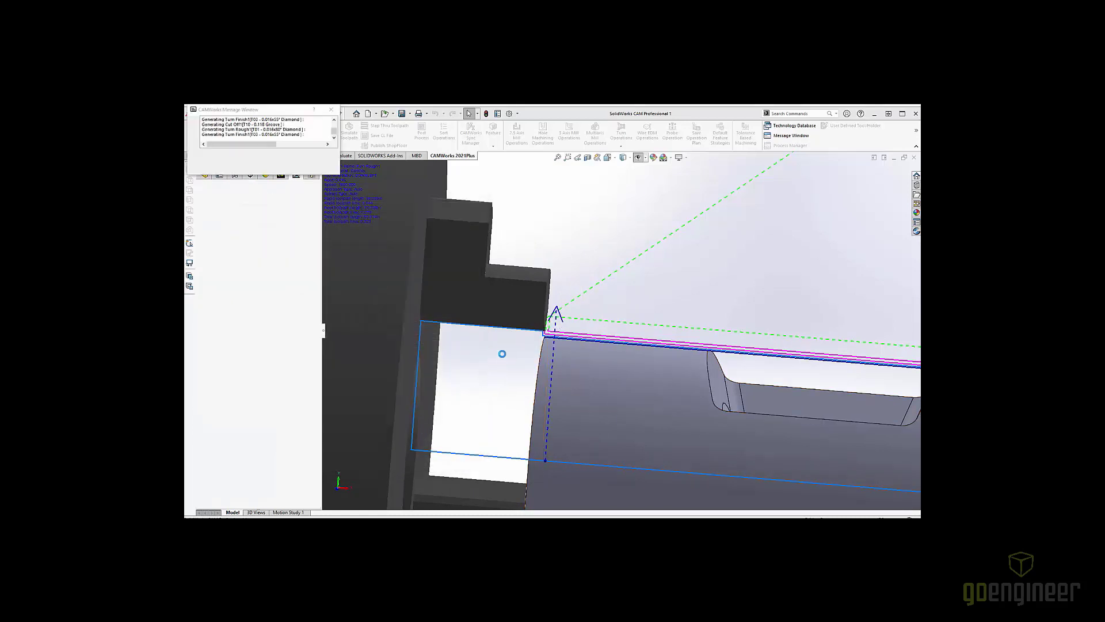
{"action": "scroll", "coordinate": [567, 330], "scroll_direction": "down", "scroll_amount": 2}
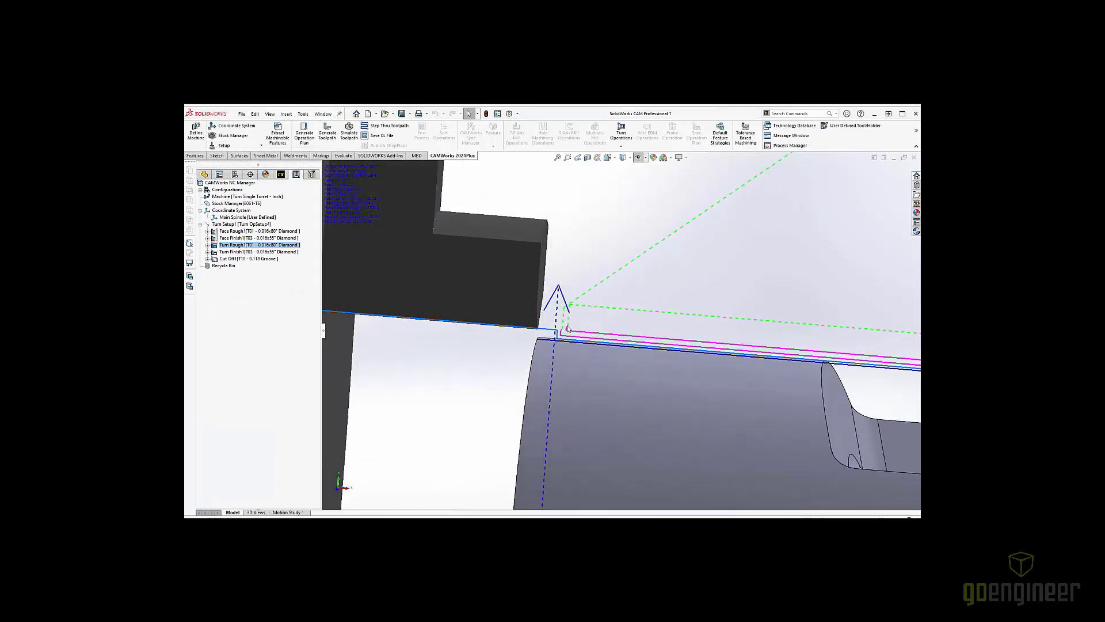
{"action": "scroll", "coordinate": [611, 311], "scroll_direction": "up", "scroll_amount": 3}
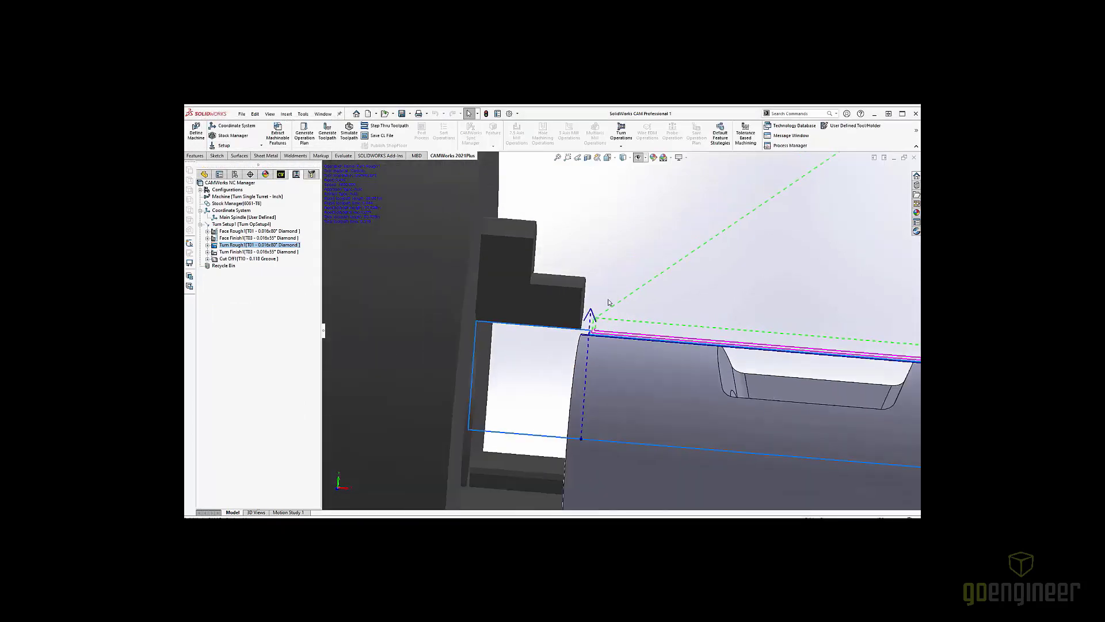
Save the OD feature's operation plan to the Technology Database under the Prime Turning strategy
{"action": "left_click", "coordinate": [280, 174]}
{"action": "right_click", "coordinate": [256, 238]}
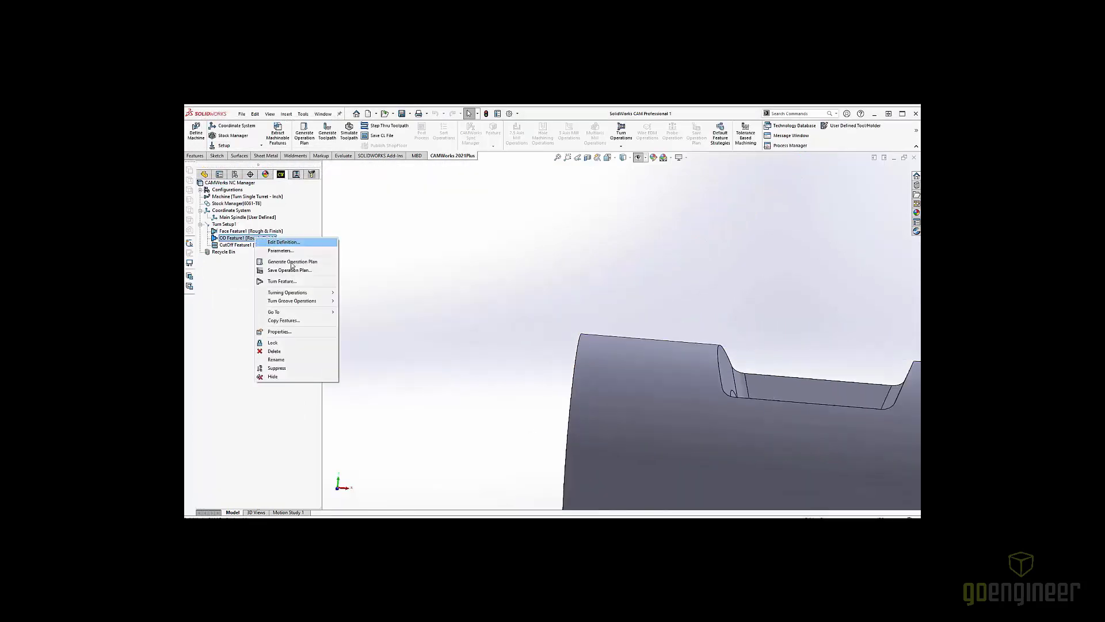
{"action": "left_click", "coordinate": [290, 270]}
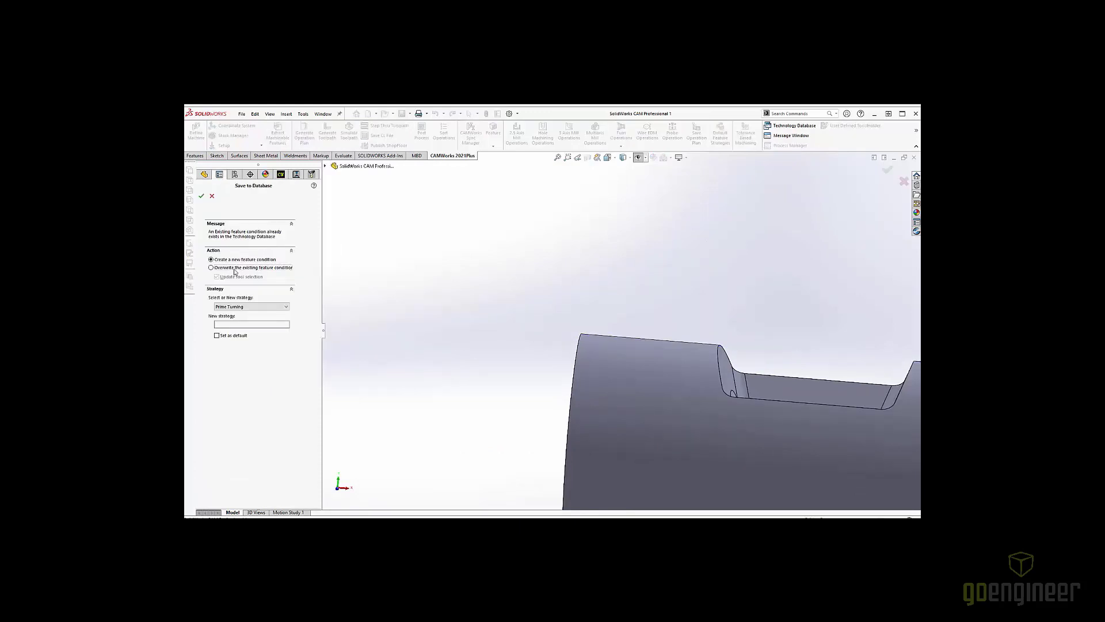
{"action": "left_click", "coordinate": [201, 196]}
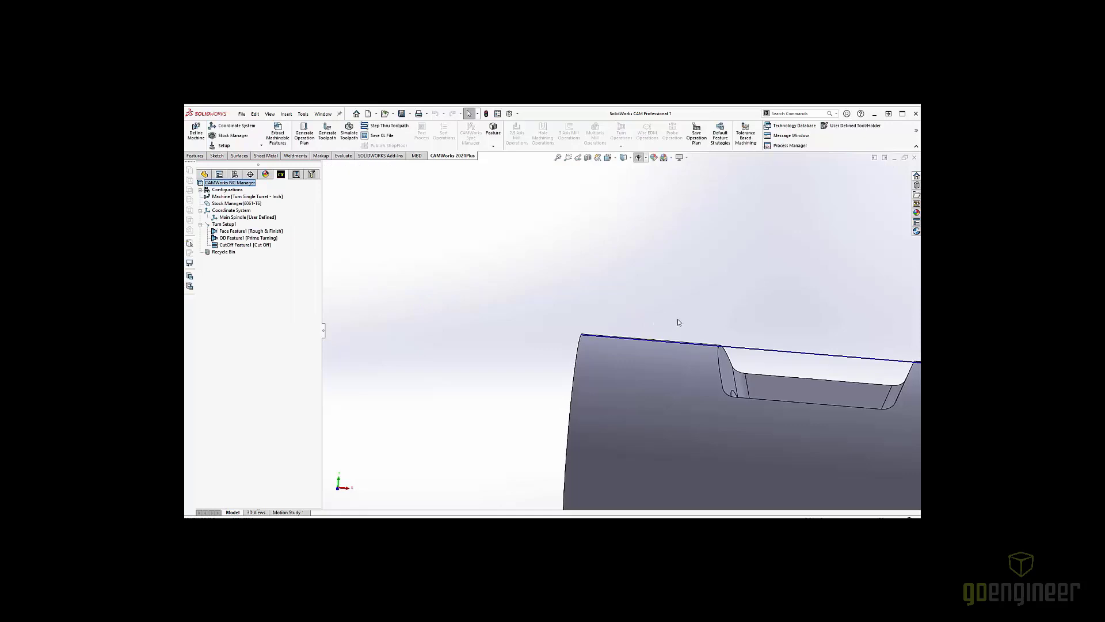
Switch to the SolidWorks CAM Professional 2 assembly and view the part clamped in the vise
{"action": "scroll", "coordinate": [681, 324], "scroll_direction": "up", "scroll_amount": 5}
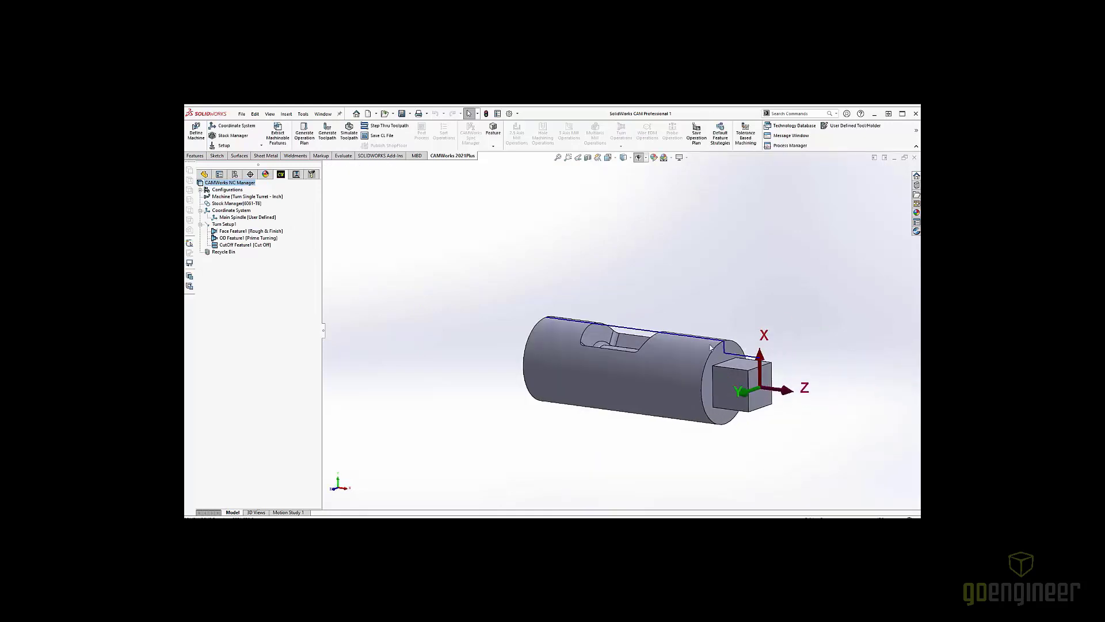
{"action": "scroll", "coordinate": [712, 348], "scroll_direction": "down", "scroll_amount": 1}
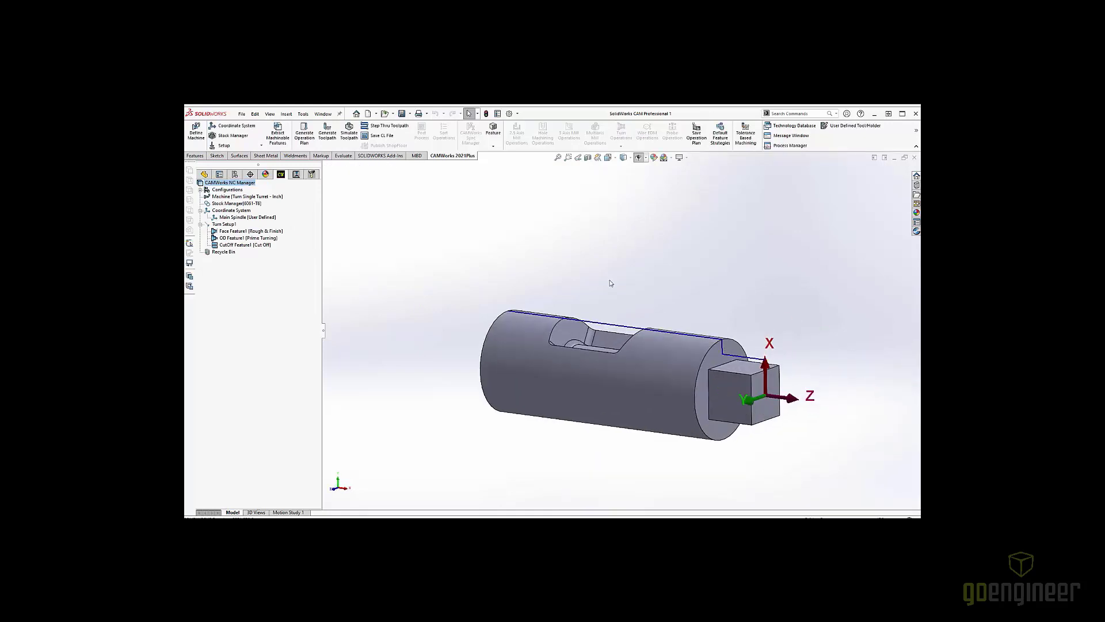
{"action": "left_click", "coordinate": [322, 116]}
{"action": "left_click", "coordinate": [375, 214]}
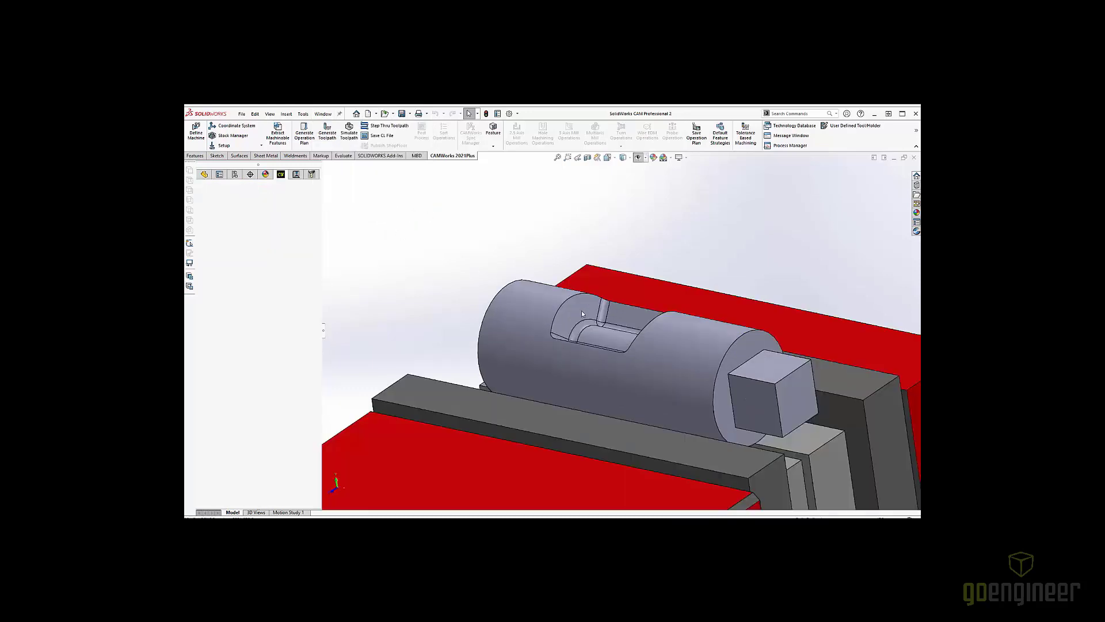
{"action": "mouse_move", "coordinate": [683, 374]}
{"action": "middle_mouse_down"}
{"action": "mouse_move", "coordinate": [698, 373]}
{"action": "mouse_move", "coordinate": [676, 365]}
{"action": "middle_mouse_up"}
{"action": "scroll", "coordinate": [677, 363], "scroll_direction": "up", "scroll_amount": 2}
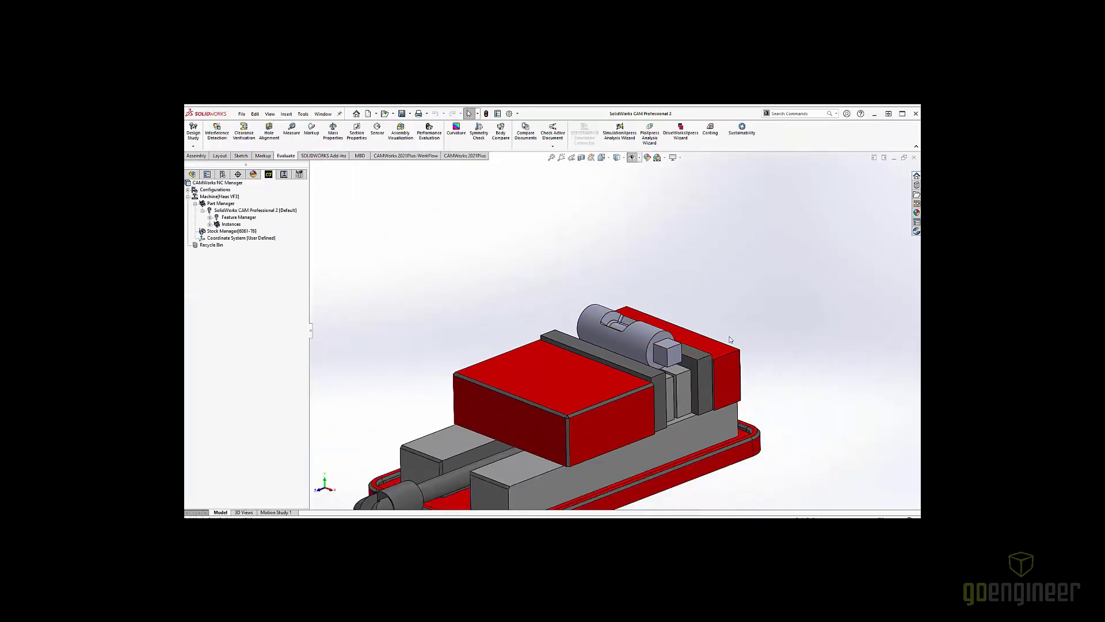
{"action": "scroll", "coordinate": [700, 352], "scroll_direction": "down", "scroll_amount": 1}
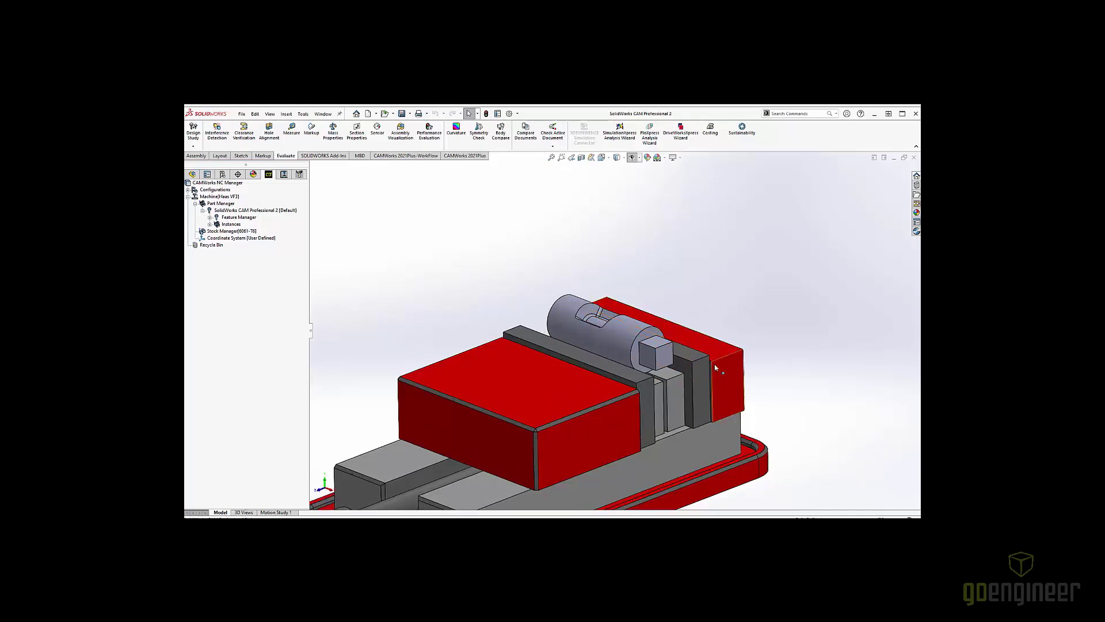
{"action": "scroll", "coordinate": [667, 374], "scroll_direction": "up", "scroll_amount": 1}
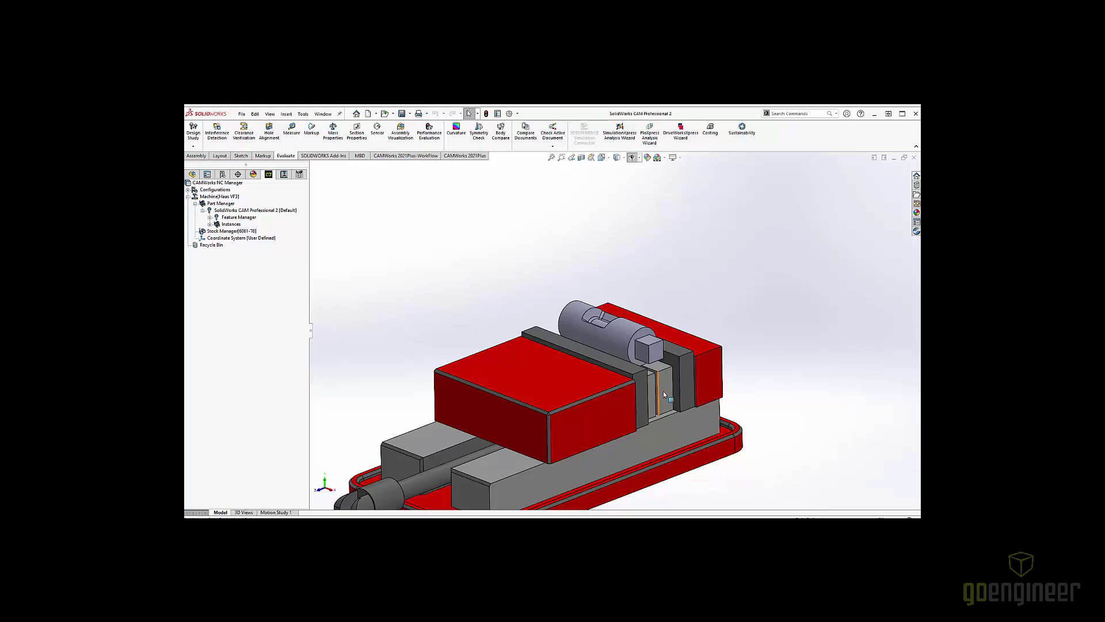
{"action": "scroll", "coordinate": [547, 317], "scroll_direction": "down", "scroll_amount": 3}
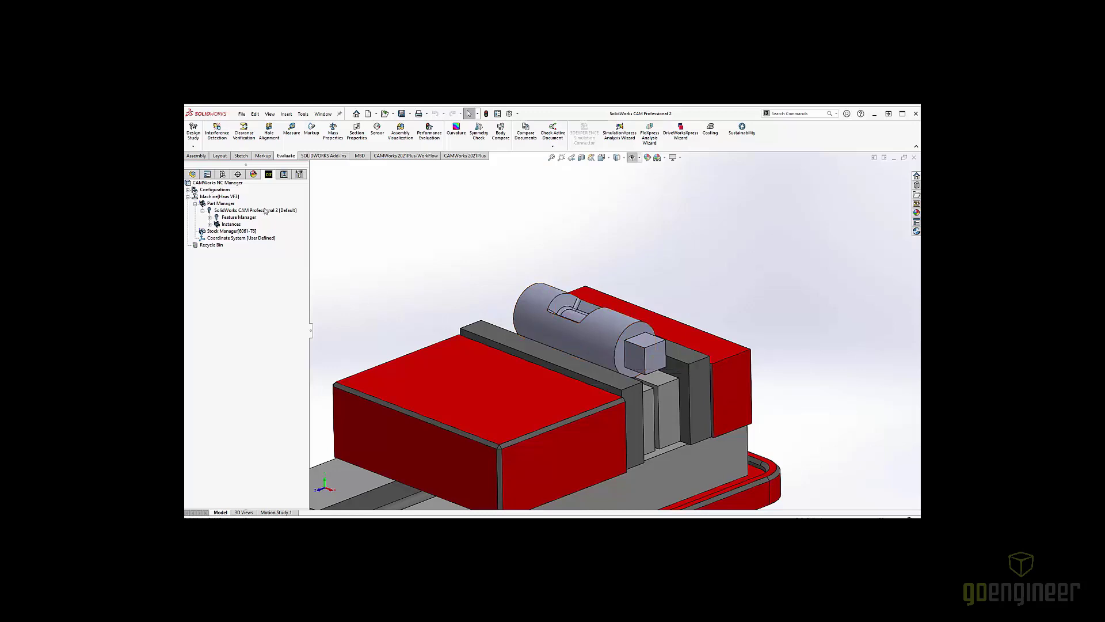
Import the part's CAM data into the assembly, deleting existing data, and highlight the imported Multi Surface feature on the part
{"action": "right_click", "coordinate": [264, 212]}
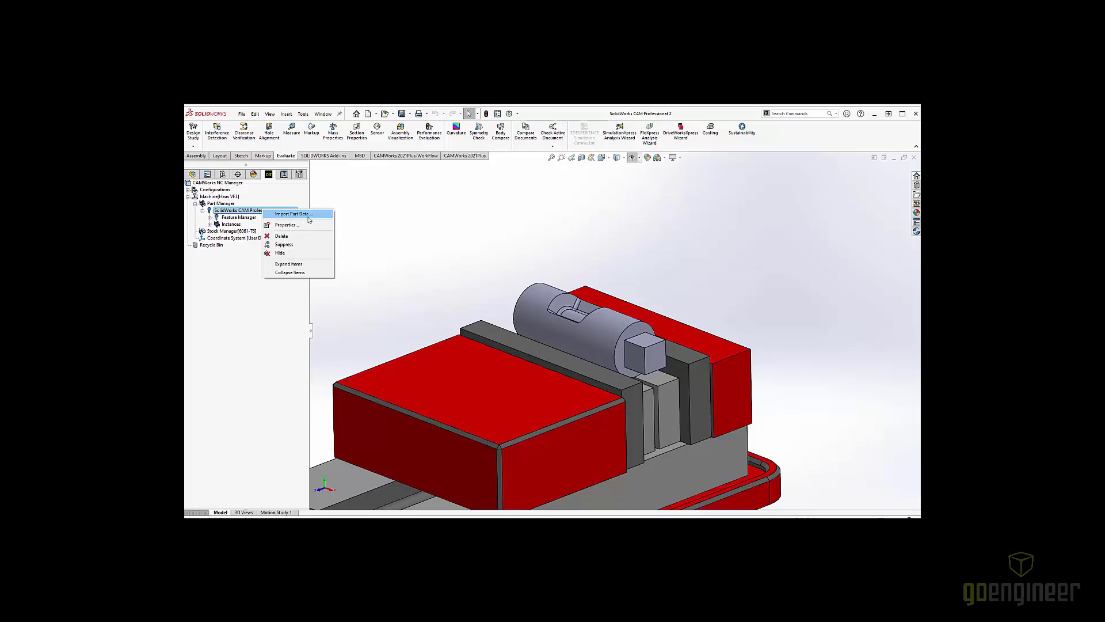
{"action": "left_click", "coordinate": [293, 213]}
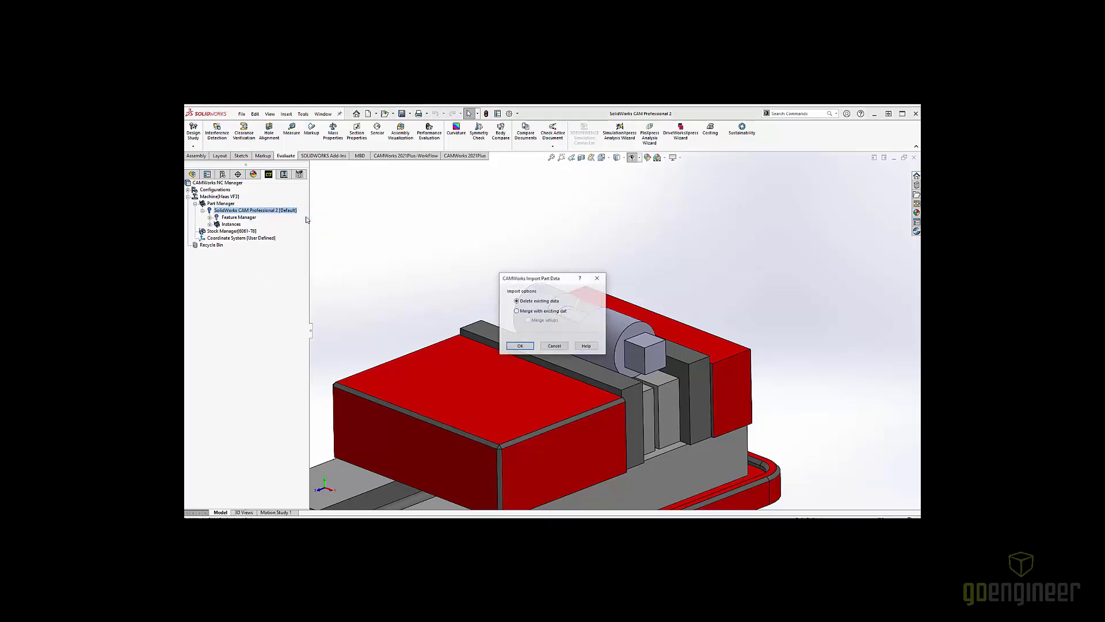
{"action": "left_click", "coordinate": [521, 346]}
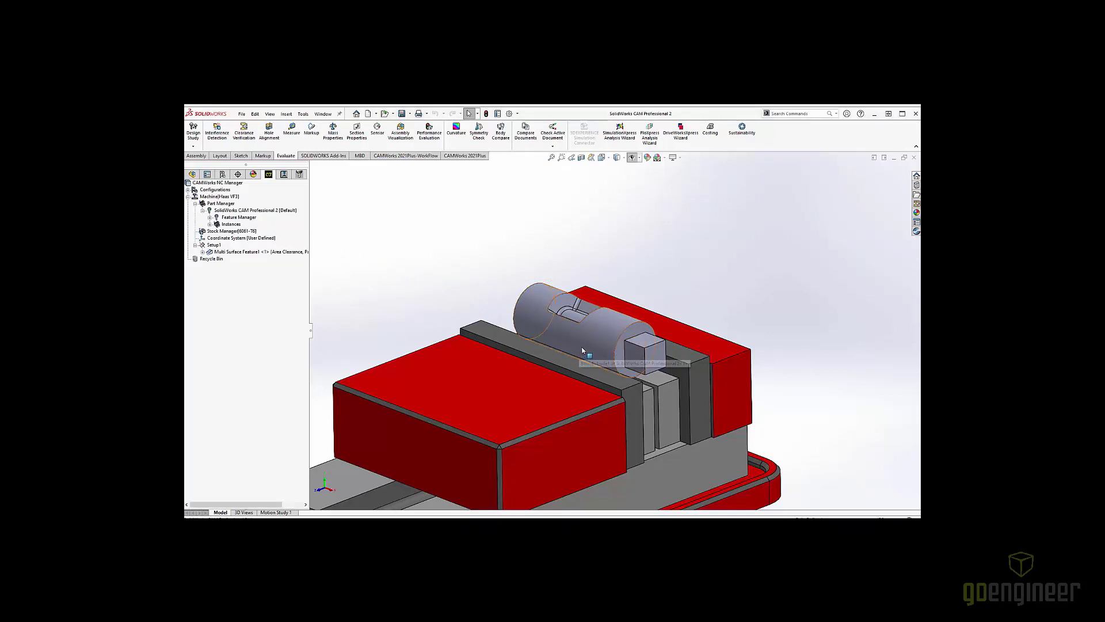
{"action": "scroll", "coordinate": [596, 341], "scroll_direction": "down", "scroll_amount": 2}
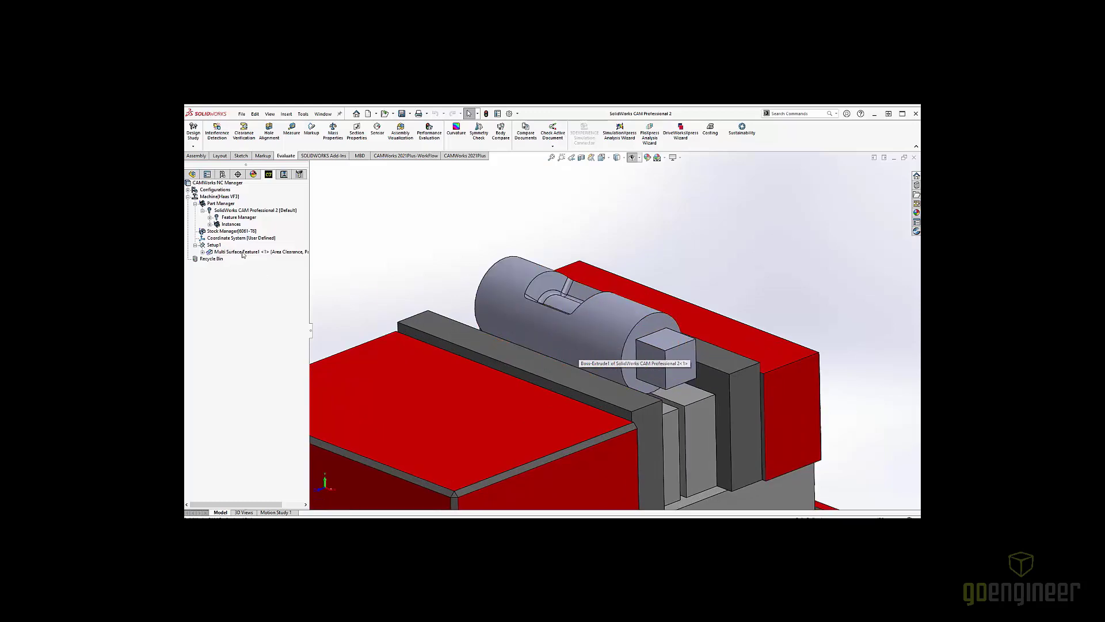
{"action": "left_click", "coordinate": [240, 252]}
{"action": "mouse_move", "coordinate": [572, 310]}
{"action": "middle_mouse_down"}
{"action": "mouse_move", "coordinate": [529, 314]}
{"action": "mouse_move", "coordinate": [573, 315]}
{"action": "mouse_move", "coordinate": [559, 314]}
{"action": "middle_mouse_up"}
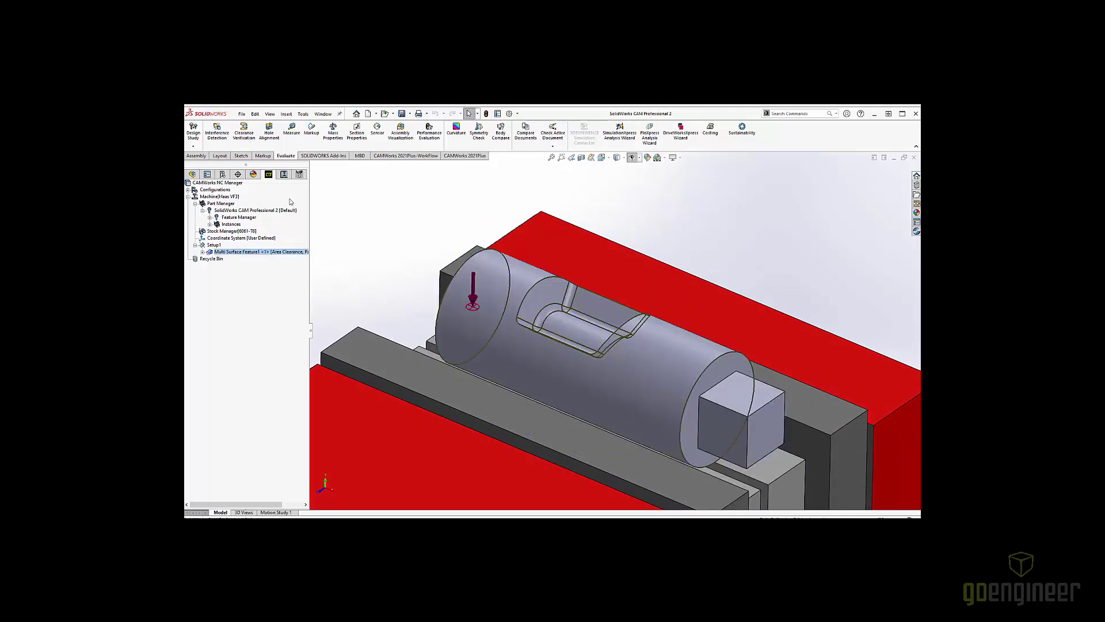
Edit the Area Clearance operation's definition, using the VoluMill pattern with a 50% maximum stepover and cavity machining enabled
{"action": "left_click", "coordinate": [283, 174]}
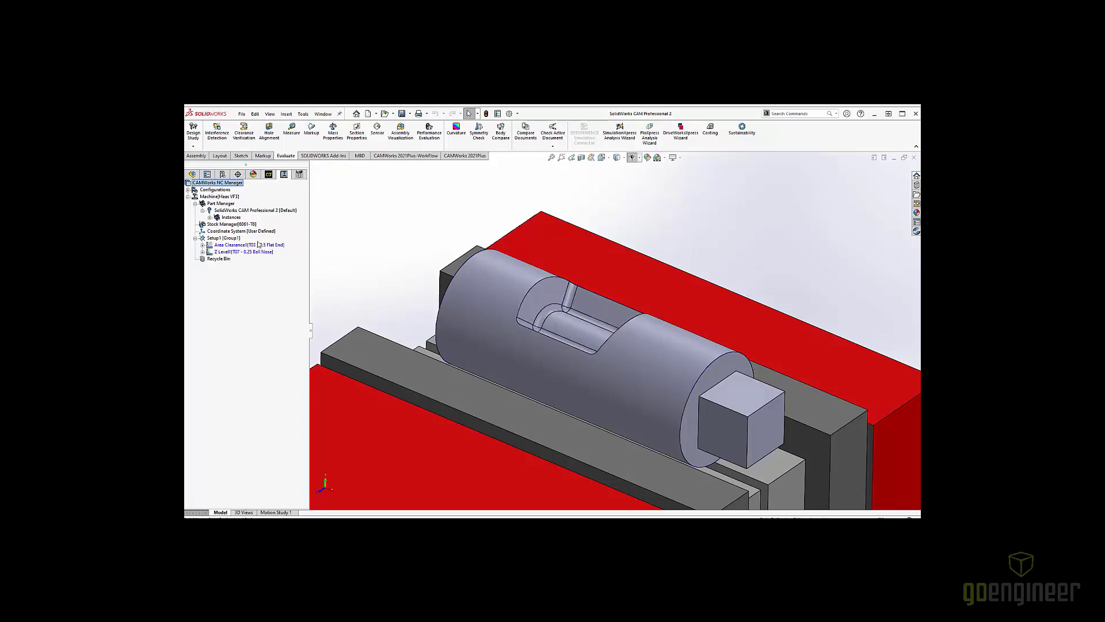
{"action": "scroll", "coordinate": [795, 405], "scroll_direction": "up", "scroll_amount": 2}
{"action": "scroll", "coordinate": [794, 404], "scroll_direction": "down", "scroll_amount": 1}
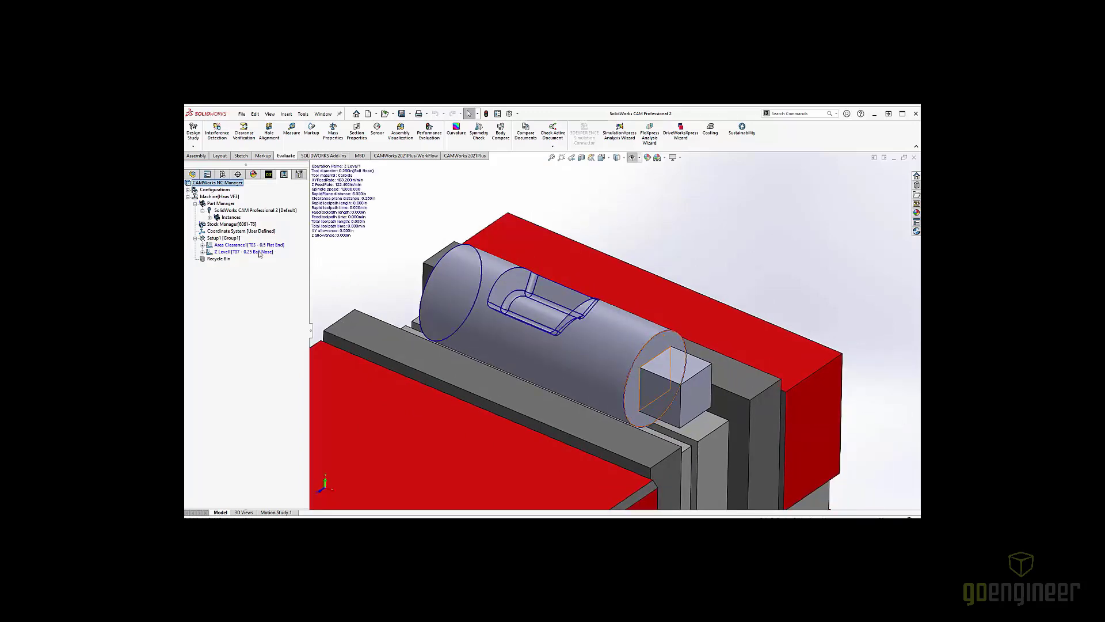
{"action": "right_click", "coordinate": [257, 245]}
{"action": "left_click", "coordinate": [268, 251]}
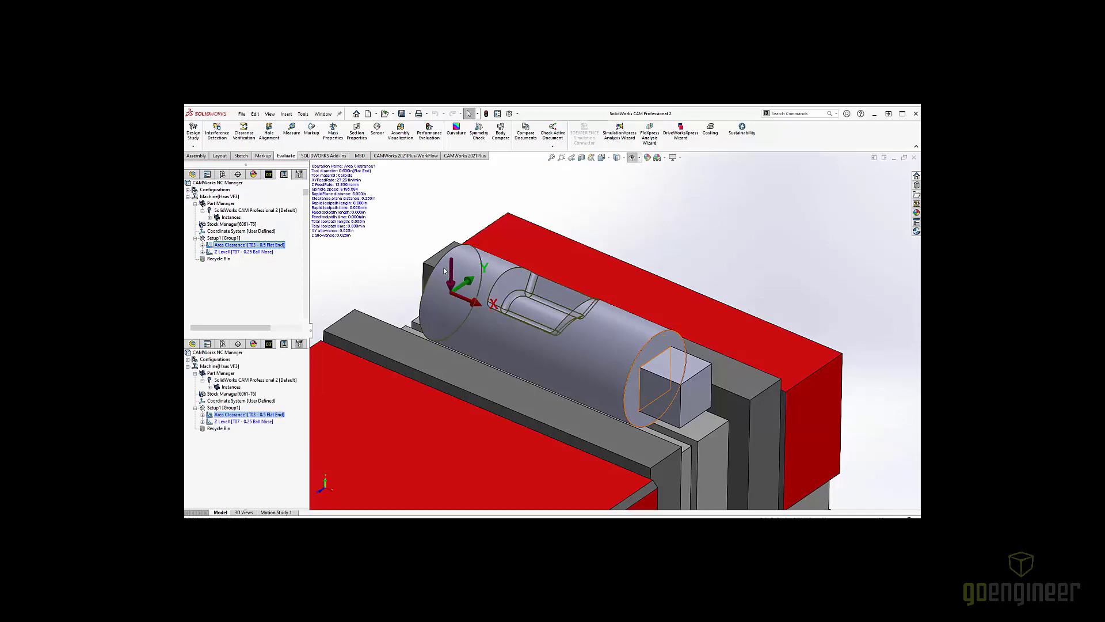
{"action": "left_click", "coordinate": [612, 338]}
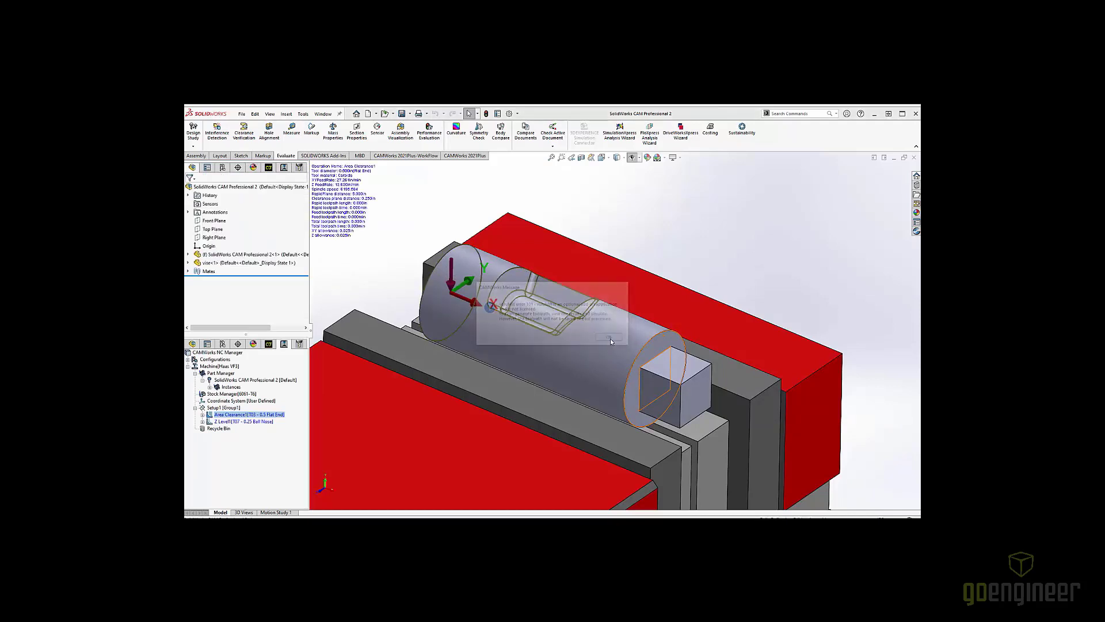
{"action": "double_click", "coordinate": [574, 281]}
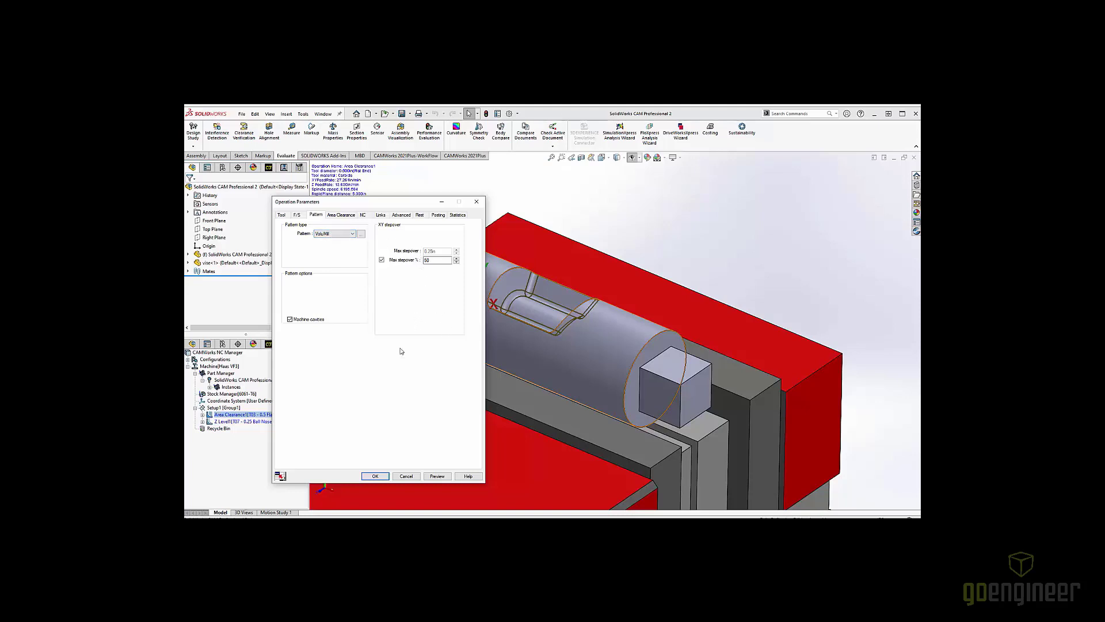
{"action": "left_click", "coordinate": [375, 476]}
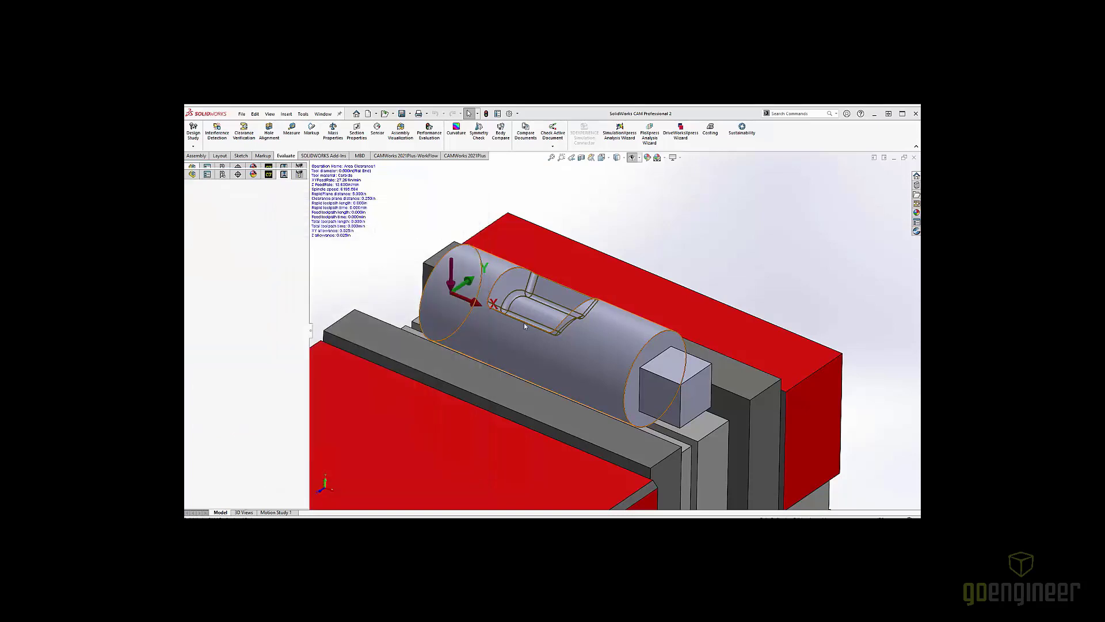
Generate the Area Clearance operation's toolpath and view it over the part
{"action": "right_click", "coordinate": [266, 248]}
{"action": "left_click", "coordinate": [292, 260]}
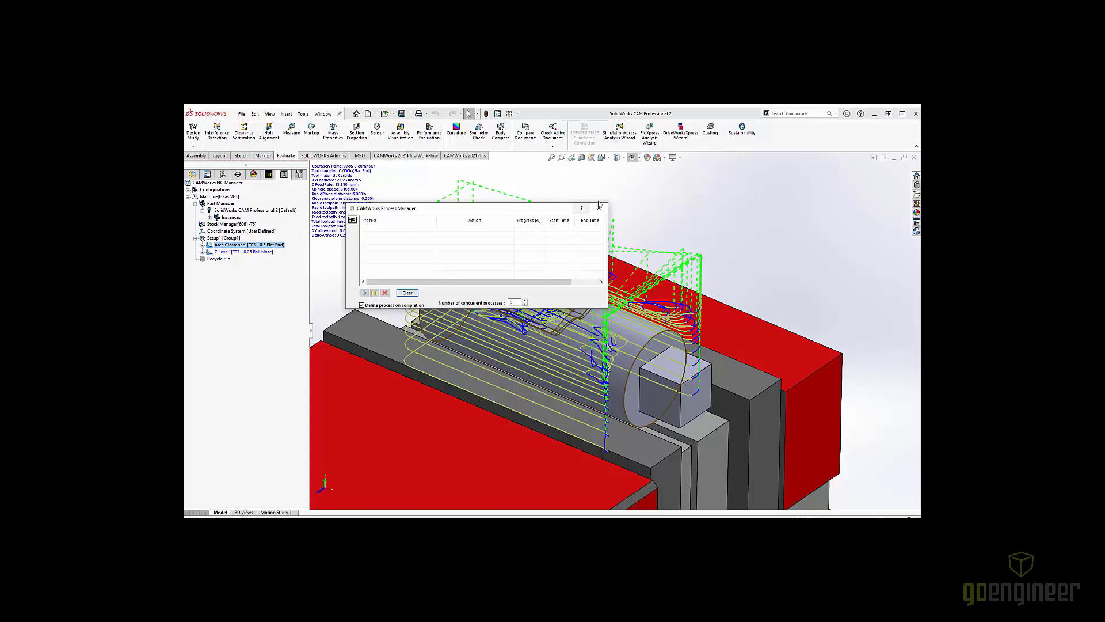
{"action": "mouse_move", "coordinate": [578, 275]}
{"action": "middle_mouse_down"}
{"action": "mouse_move", "coordinate": [572, 316]}
{"action": "mouse_move", "coordinate": [583, 278]}
{"action": "middle_mouse_up"}
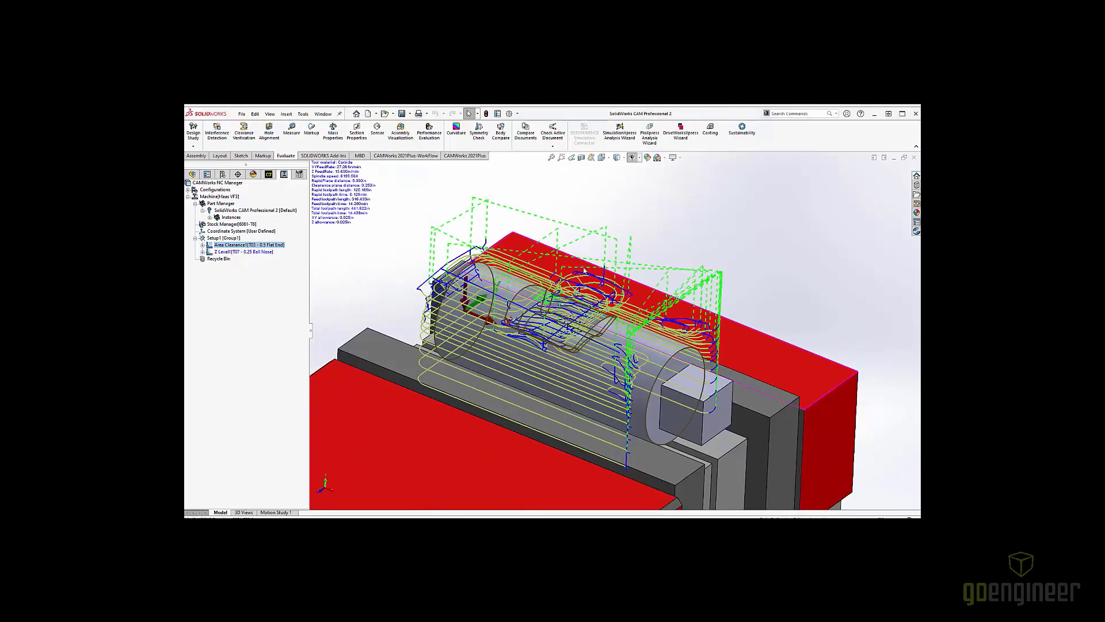
{"action": "scroll", "coordinate": [631, 352], "scroll_direction": "up", "scroll_amount": 2}
{"action": "scroll", "coordinate": [639, 343], "scroll_direction": "down", "scroll_amount": 1}
Preview the Z Level operation's toolpath with the combination cycle and a 0.1 in constant-stepover cut amount, and accept its parameters
{"action": "right_click", "coordinate": [254, 252]}
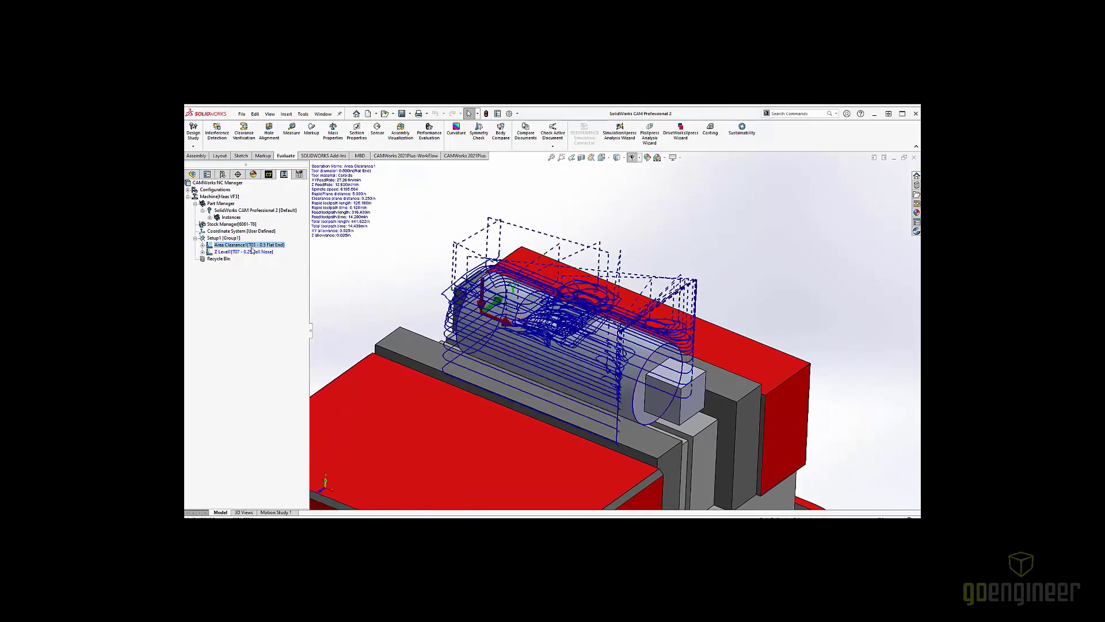
{"action": "left_click", "coordinate": [279, 255]}
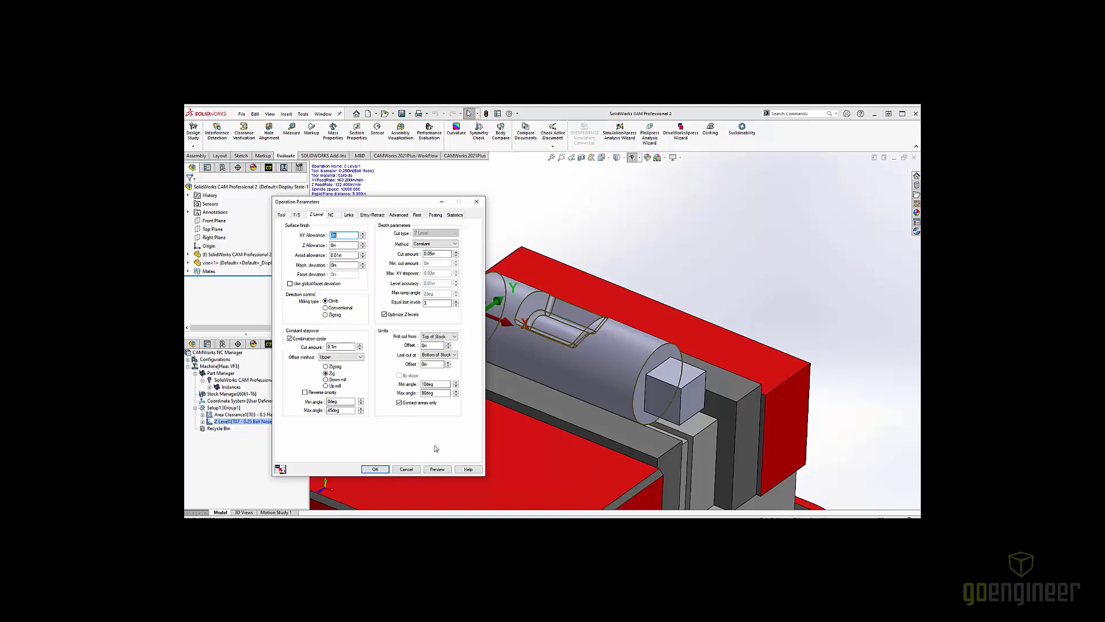
{"action": "left_click", "coordinate": [437, 469]}
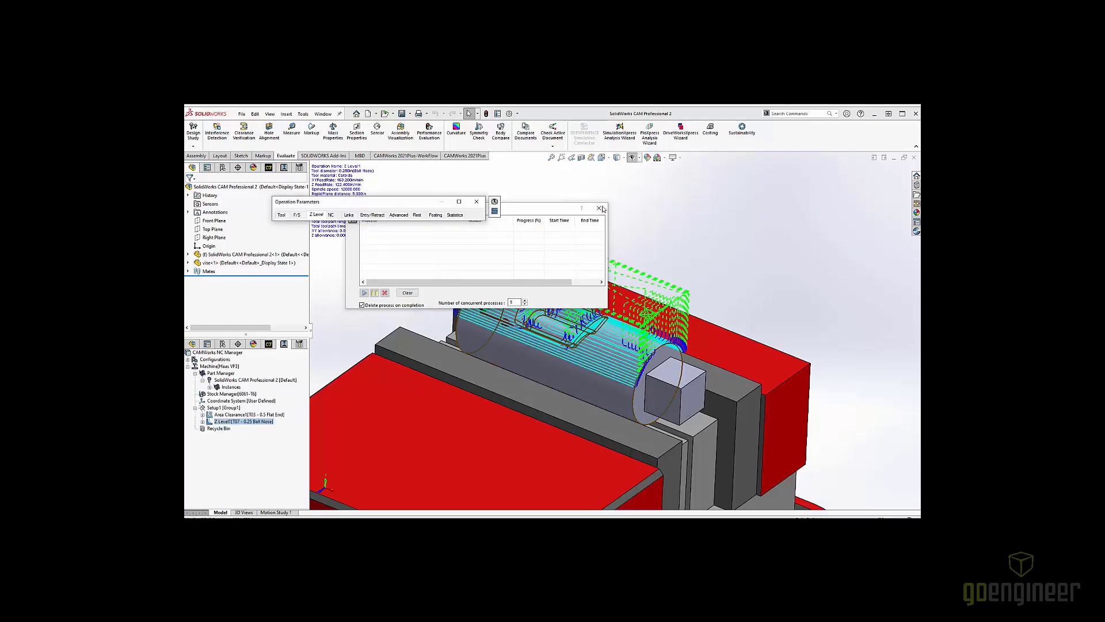
{"action": "middle_click_drag", "start_coordinate": [551, 320], "coordinate": [588, 336]}
{"action": "scroll", "coordinate": [550, 344], "scroll_direction": "down", "scroll_amount": 2}
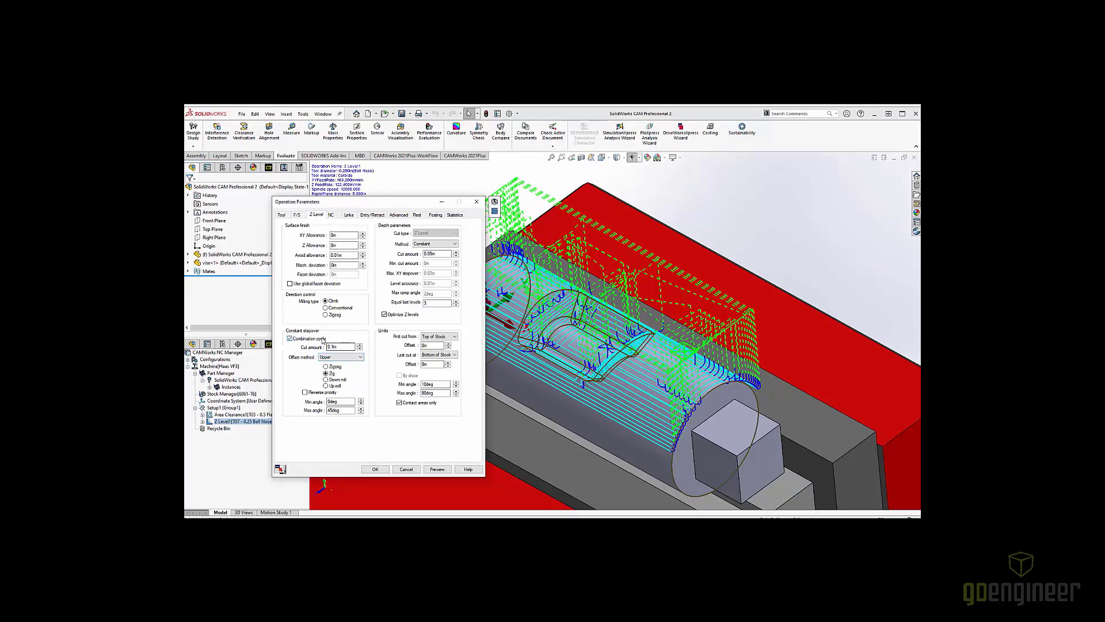
{"action": "left_click", "coordinate": [331, 346]}
{"action": "left_click", "coordinate": [373, 470]}
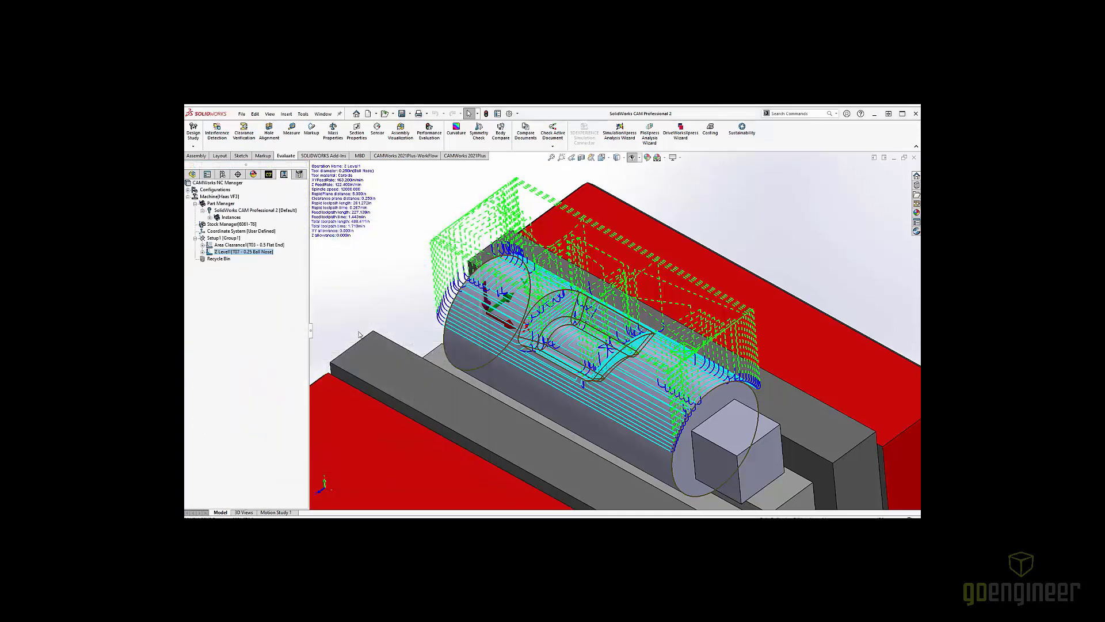
Examine the Area Clearance toolpath from the part's square end, checking where it passes over the vise jaws
{"action": "left_click", "coordinate": [230, 245]}
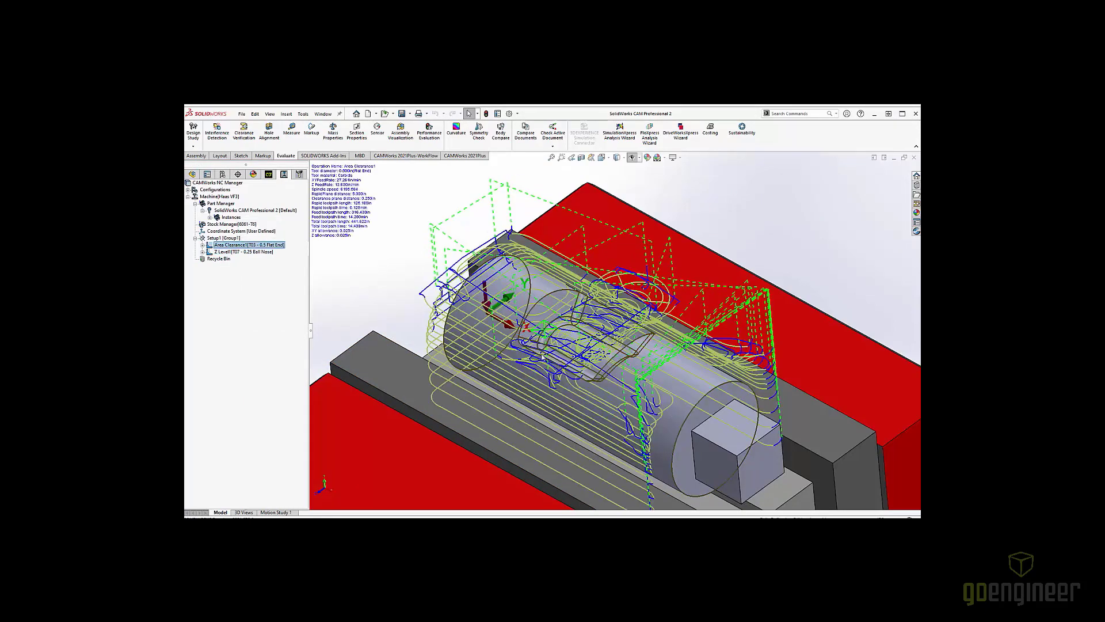
{"action": "scroll", "coordinate": [539, 356], "scroll_direction": "up", "scroll_amount": 3}
{"action": "middle_click_drag", "start_coordinate": [538, 357], "coordinate": [489, 311]}
{"action": "scroll", "coordinate": [649, 405], "scroll_direction": "down", "scroll_amount": 2}
{"action": "middle_click_drag", "start_coordinate": [649, 405], "coordinate": [599, 397]}
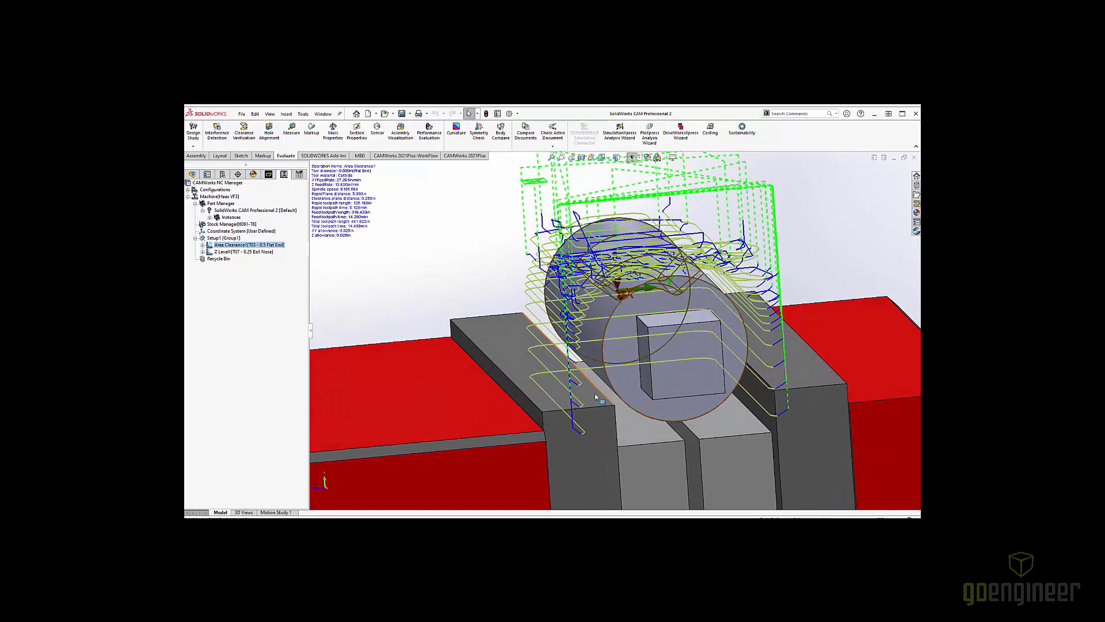
Add the vise to Setup1 as a fixture to avoid, with the Simplified avoid area type, and regenerate the toolpaths
{"action": "scroll", "coordinate": [578, 392], "scroll_direction": "up", "scroll_amount": 2}
{"action": "right_click", "coordinate": [218, 239]}
{"action": "left_click", "coordinate": [244, 248]}
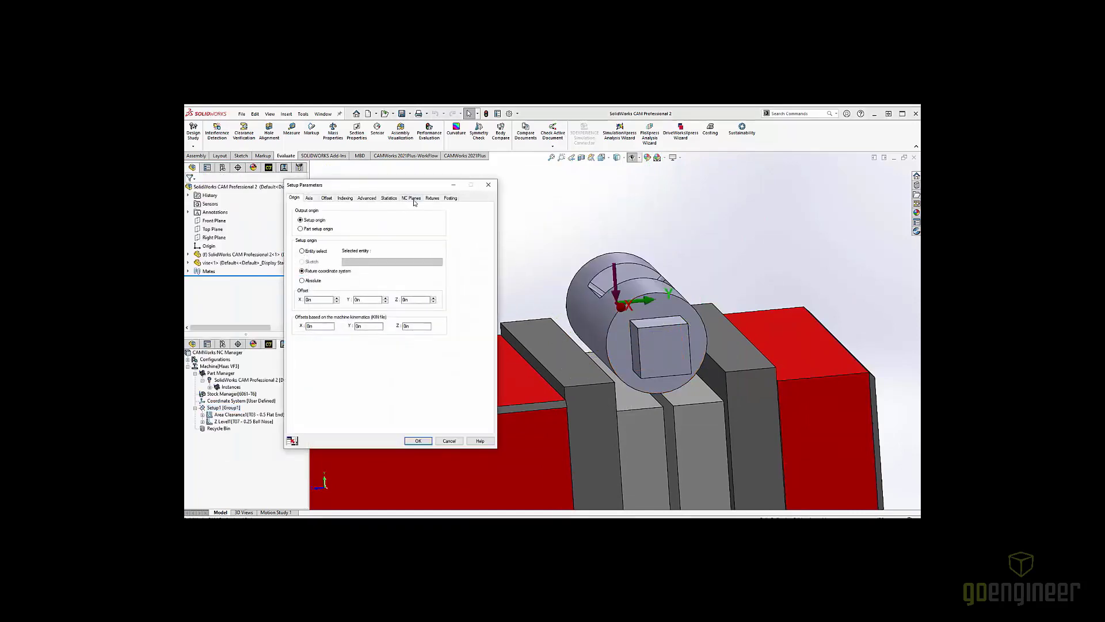
{"action": "left_click", "coordinate": [433, 197]}
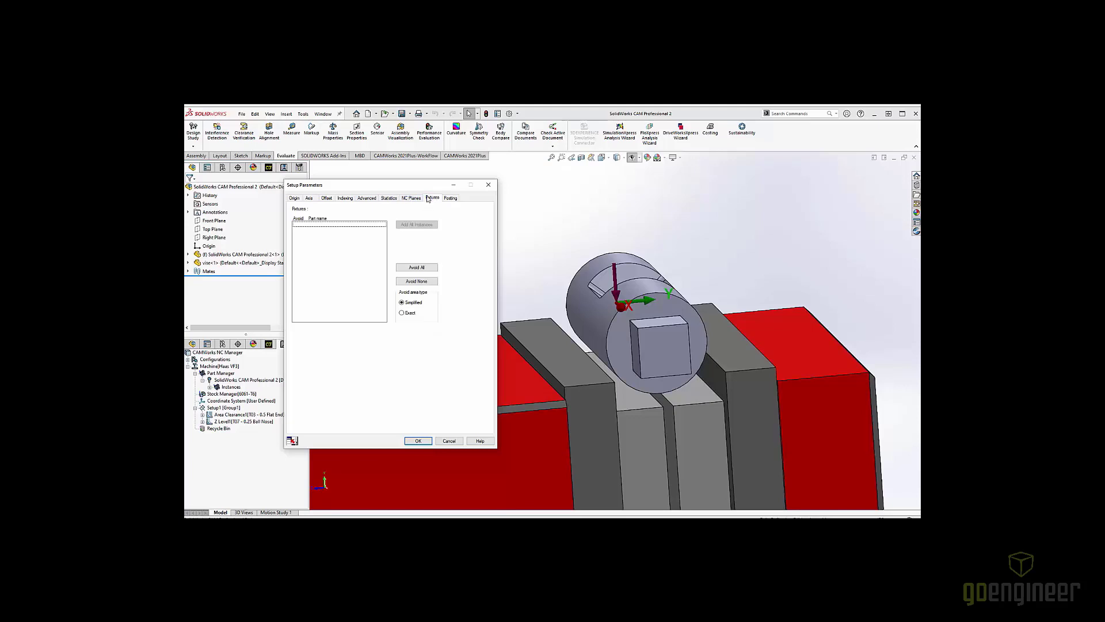
{"action": "left_click", "coordinate": [558, 361]}
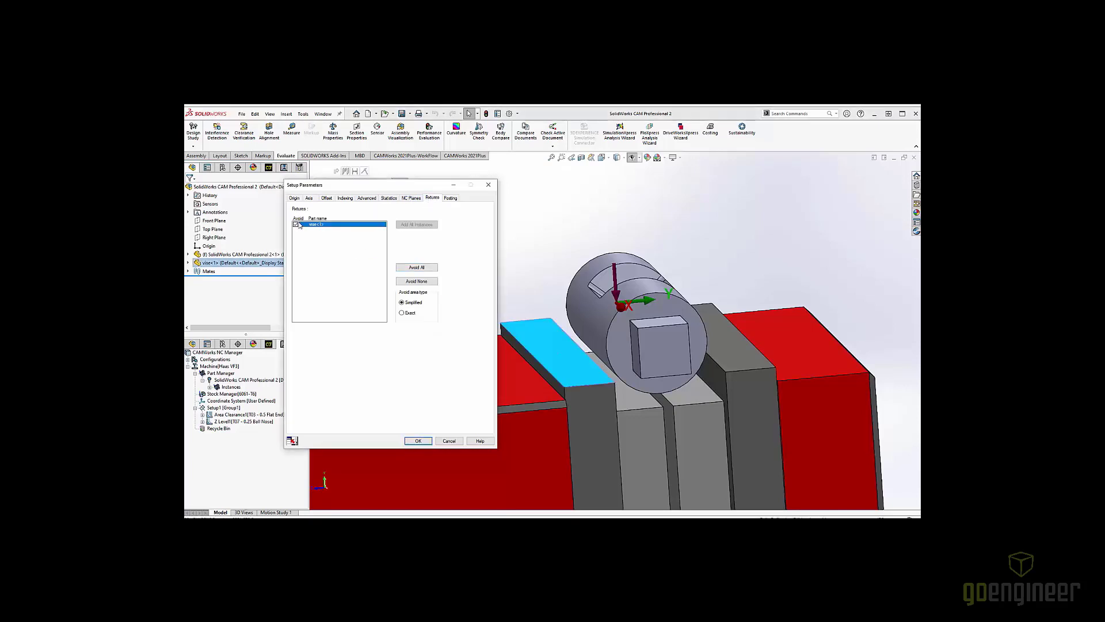
{"action": "left_click", "coordinate": [298, 224]}
{"action": "left_click", "coordinate": [418, 441]}
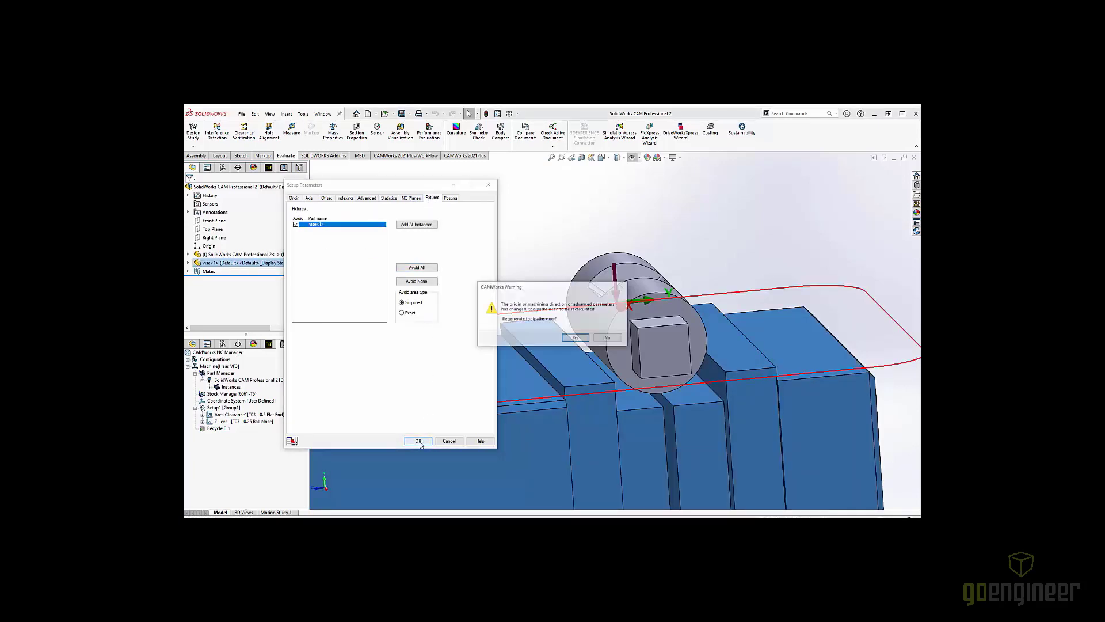
{"action": "left_click", "coordinate": [575, 338]}
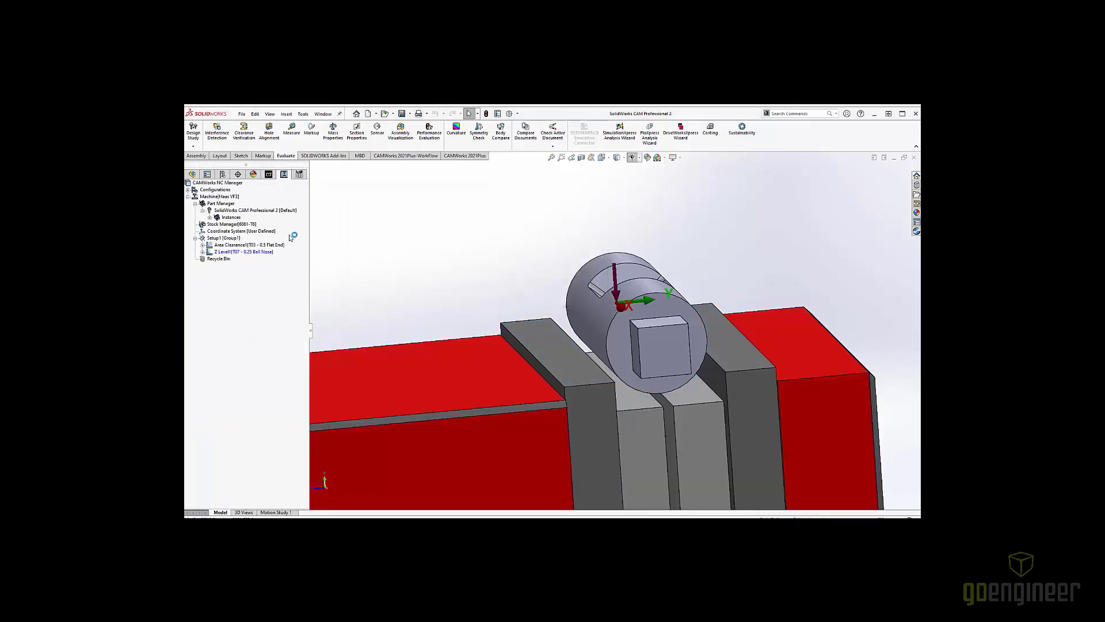
Display the Area Clearance toolpath and examine how it passes around the vise jaws
{"action": "left_click", "coordinate": [254, 246]}
{"action": "scroll", "coordinate": [645, 367], "scroll_direction": "down", "scroll_amount": 3}
{"action": "middle_click_drag", "start_coordinate": [646, 367], "coordinate": [613, 361]}
{"action": "scroll", "coordinate": [568, 353], "scroll_direction": "up", "scroll_amount": 2}
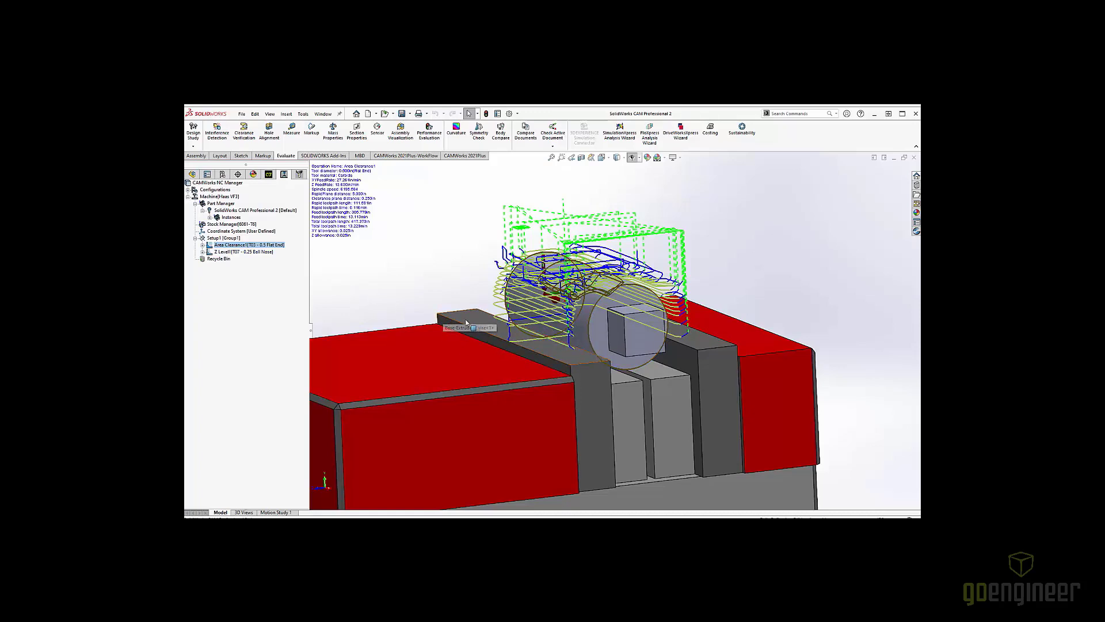
{"action": "mouse_move", "coordinate": [567, 316]}
{"action": "middle_mouse_down"}
{"action": "mouse_move", "coordinate": [607, 329]}
{"action": "mouse_move", "coordinate": [575, 324]}
{"action": "middle_mouse_up"}
{"action": "scroll", "coordinate": [576, 324], "scroll_direction": "up", "scroll_amount": 1}
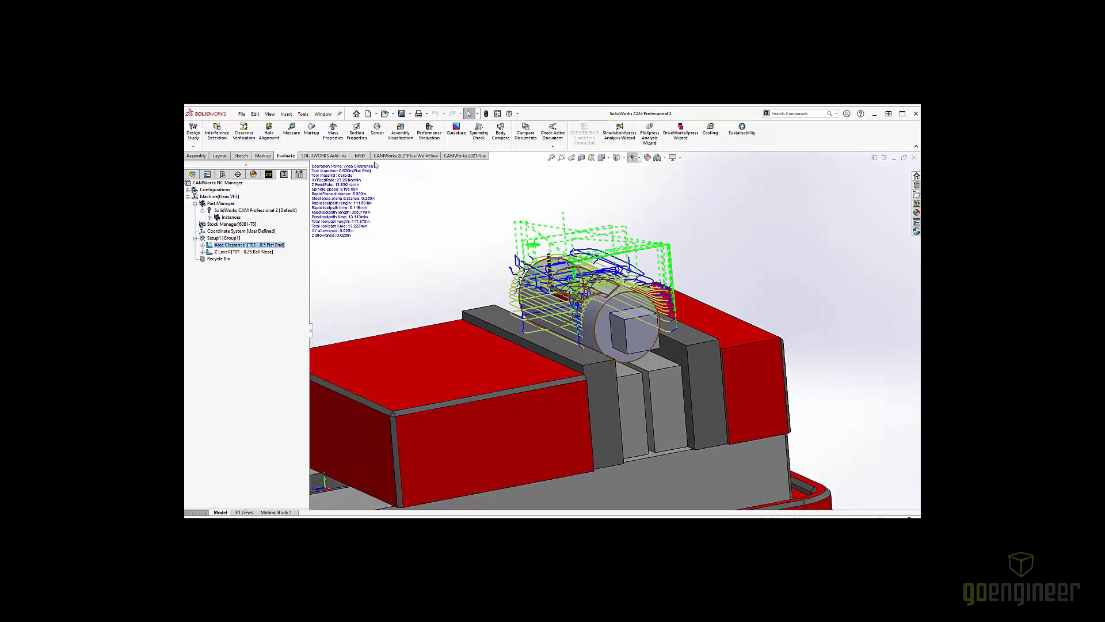
Switch to the SolidWorks CAM Professional 3 part and inspect its 4-axis mill machine and coordinate system
{"action": "left_click", "coordinate": [323, 113]}
{"action": "left_click", "coordinate": [359, 222]}
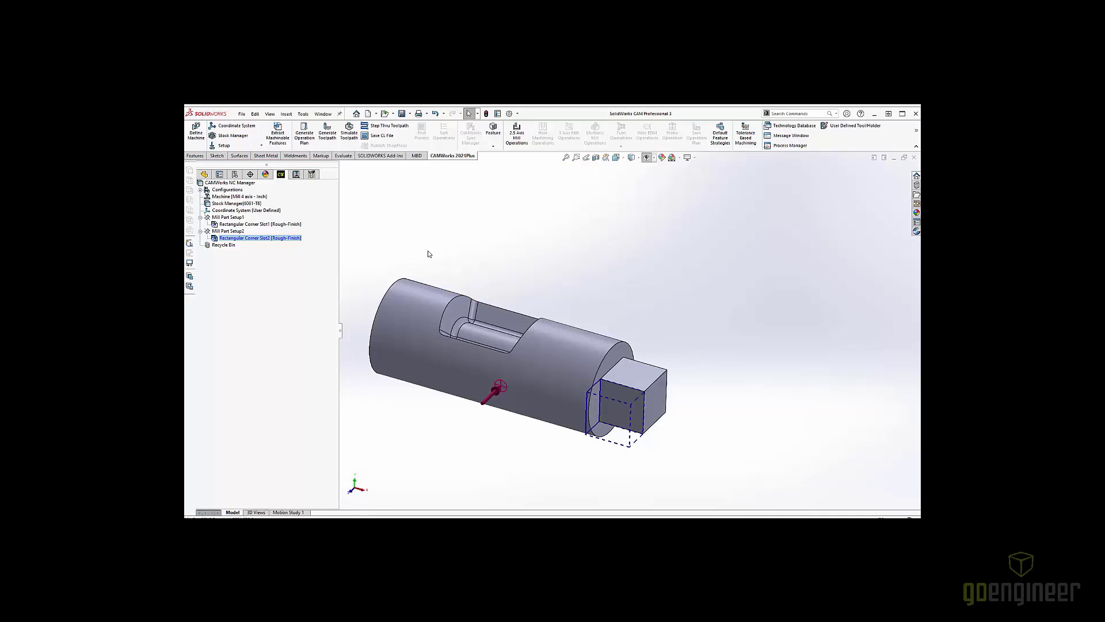
{"action": "left_click", "coordinate": [239, 196]}
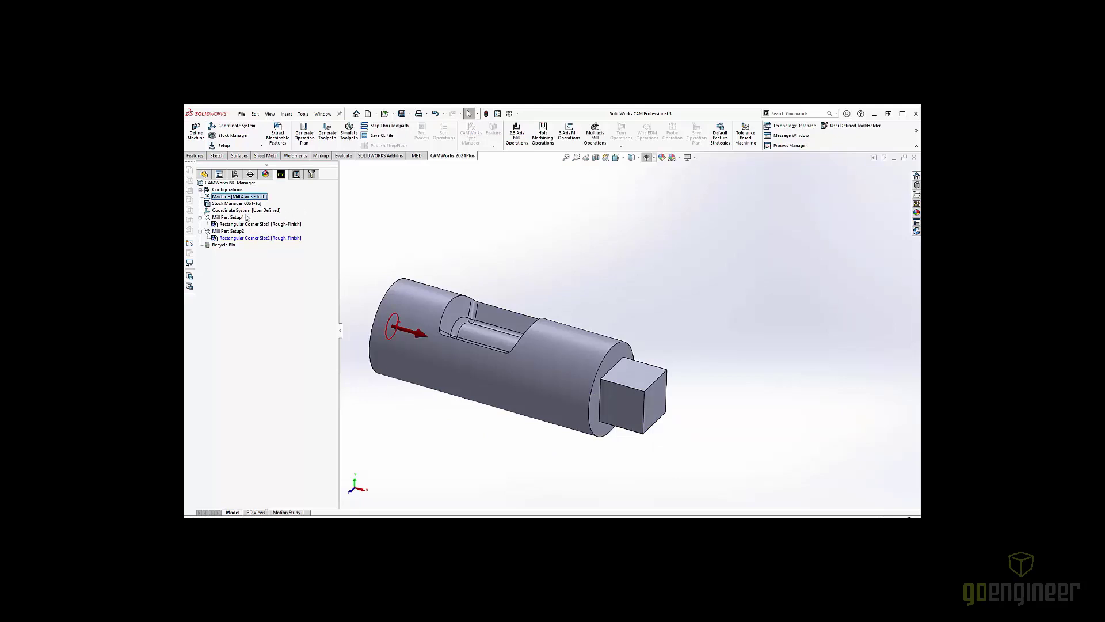
{"action": "left_click", "coordinate": [246, 211]}
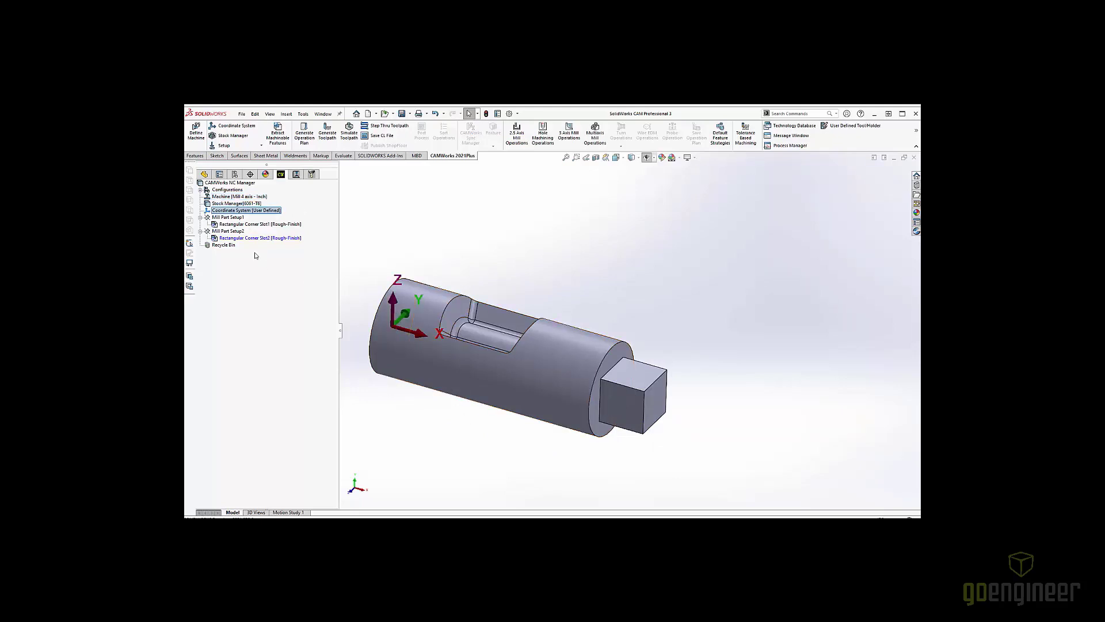
{"action": "left_click", "coordinate": [247, 196]}
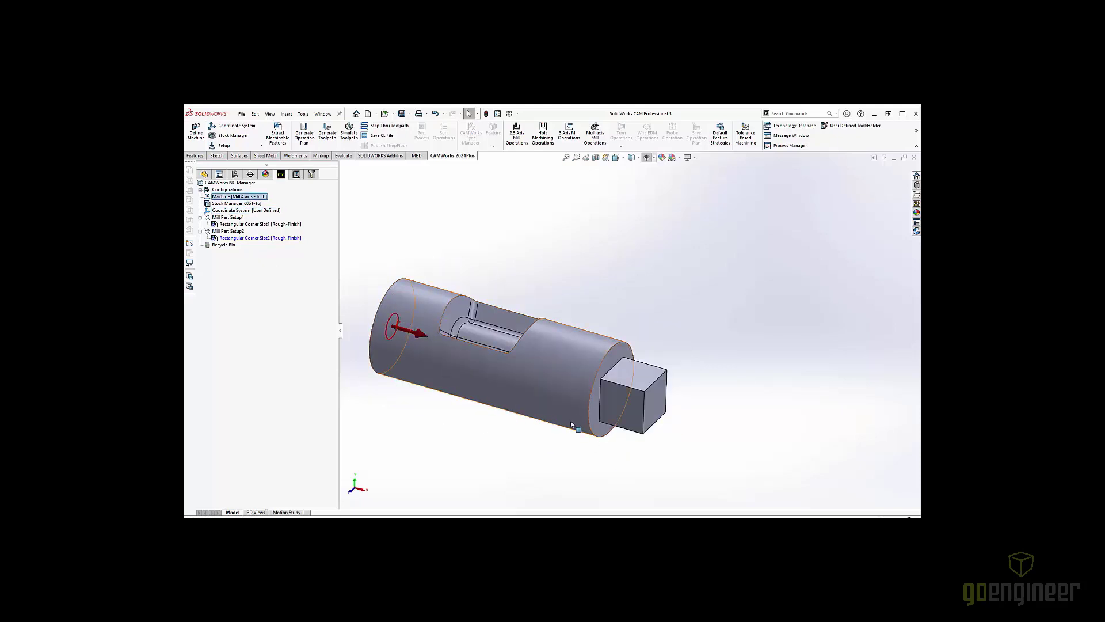
View the Rough Mill and Contour Mill toolpaths for the rectangular corner slot in Mill Part Setup1
{"action": "left_click", "coordinate": [241, 224]}
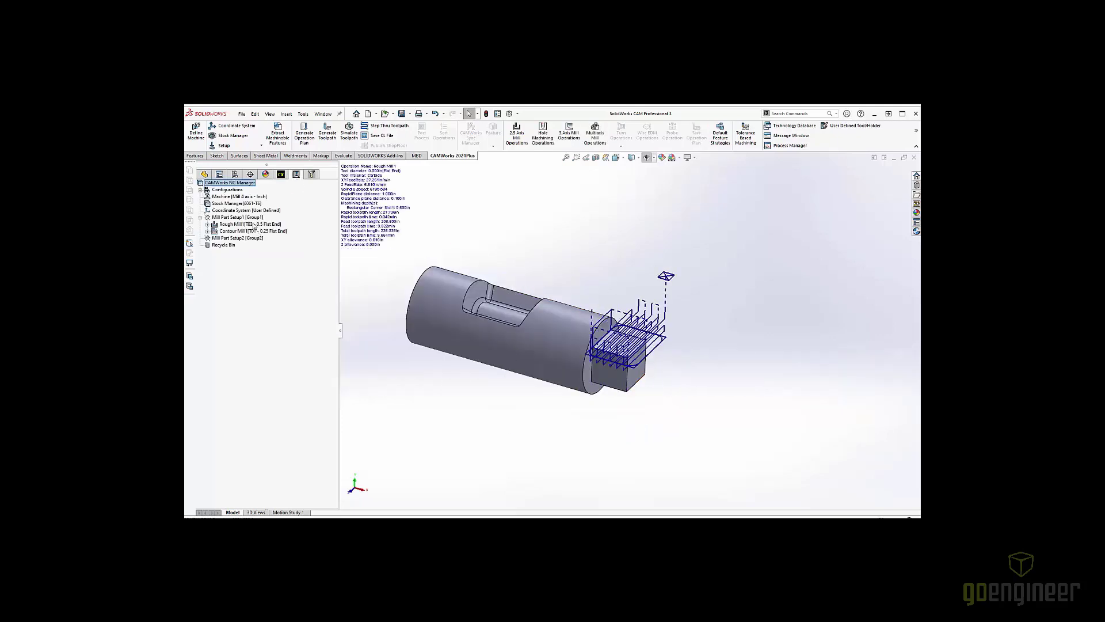
{"action": "left_click", "coordinate": [254, 224]}
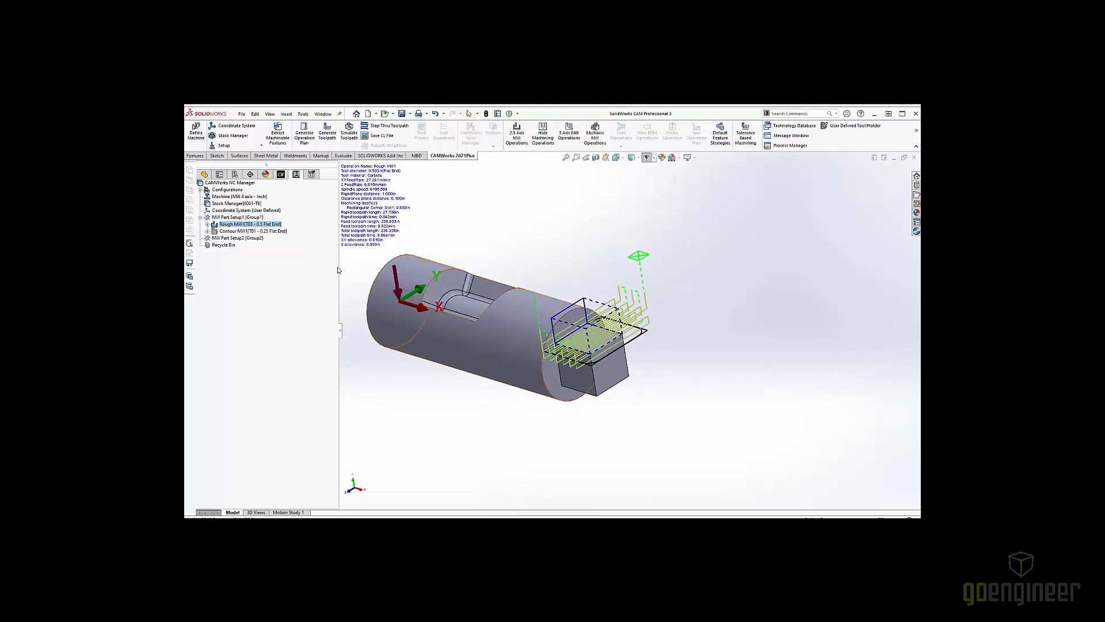
{"action": "left_click", "coordinate": [253, 231]}
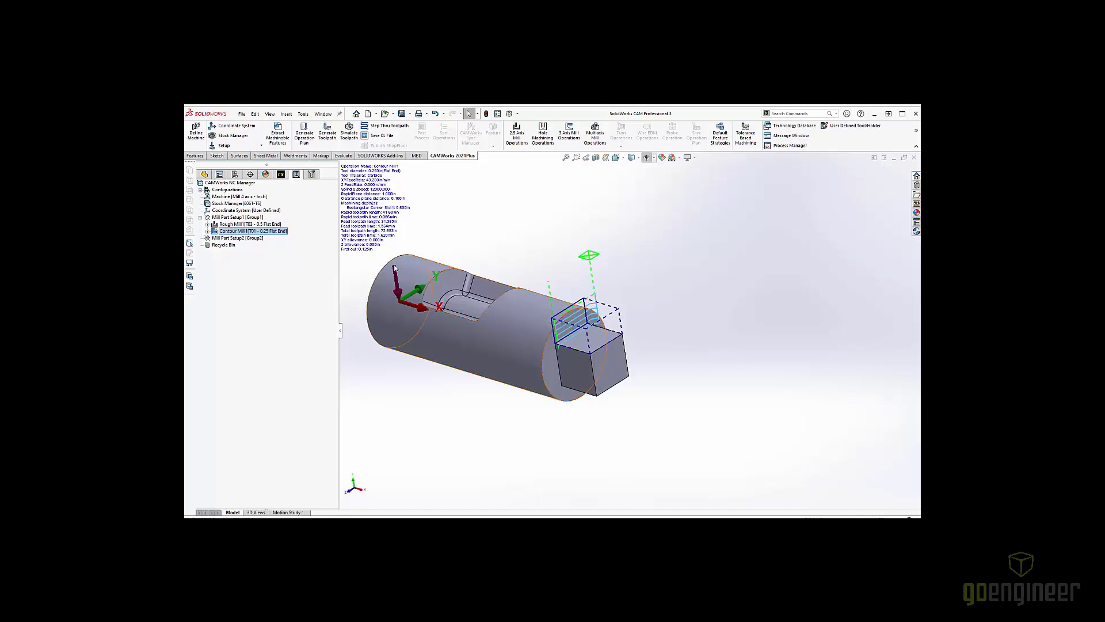
Generate an operation plan for the Rectangular Corner Slot2 feature in Mill Part Setup2
{"action": "left_click", "coordinate": [282, 175]}
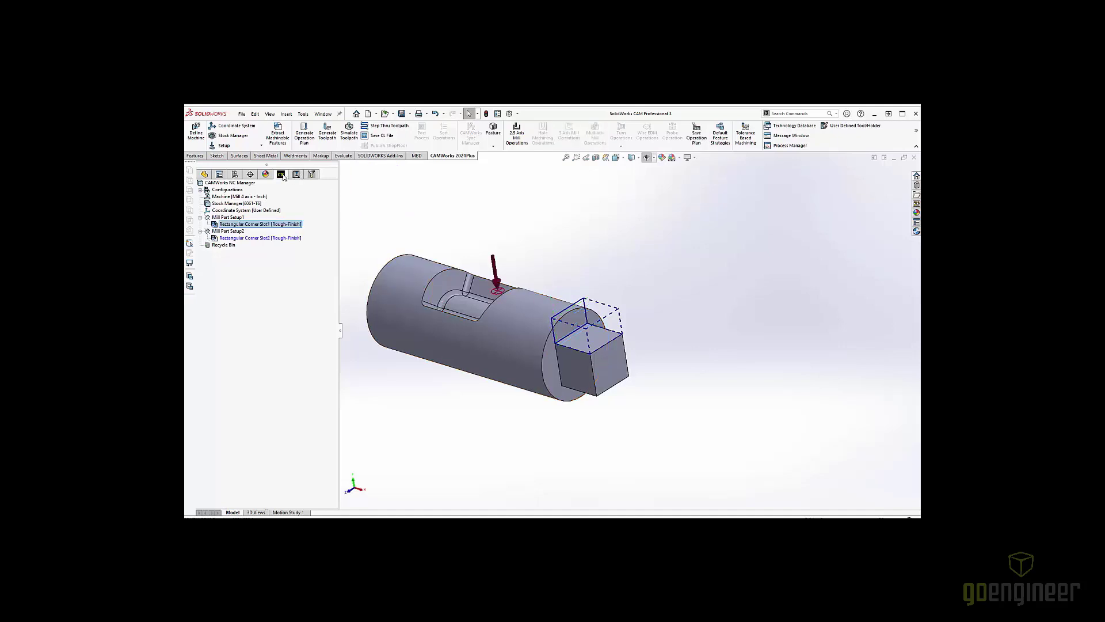
{"action": "left_click", "coordinate": [265, 237]}
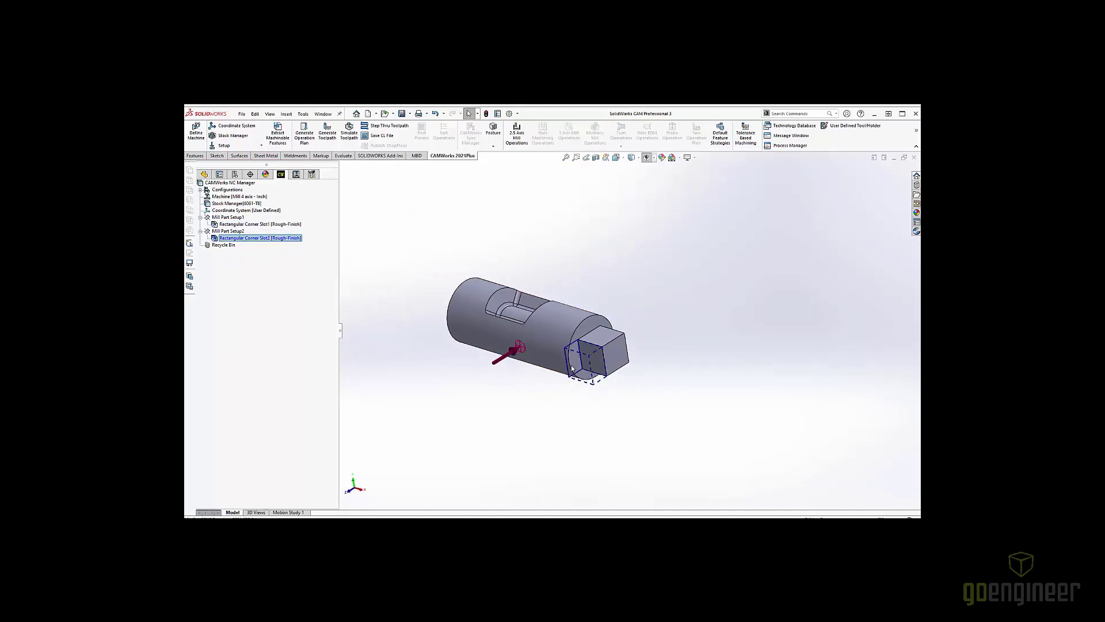
{"action": "scroll", "coordinate": [554, 353], "scroll_direction": "down", "scroll_amount": 2}
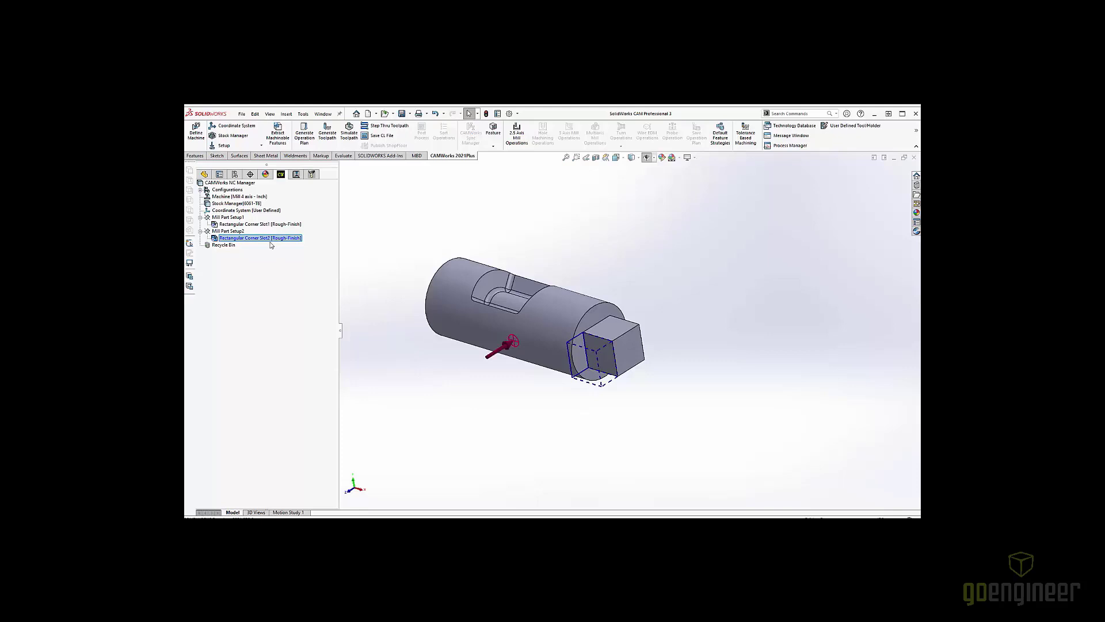
{"action": "right_click", "coordinate": [268, 238]}
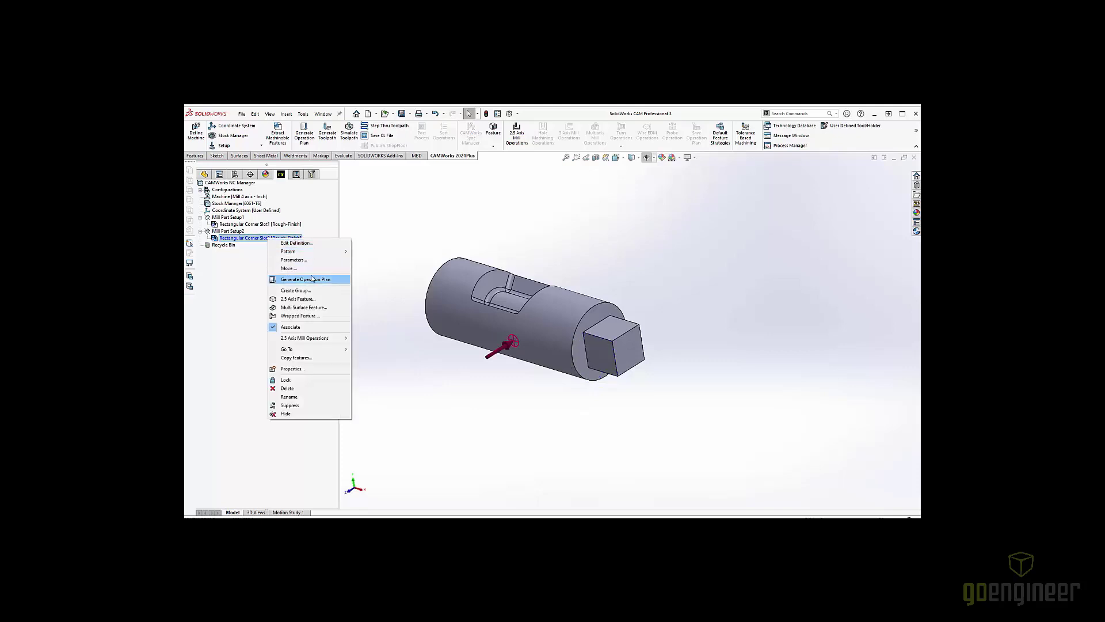
{"action": "left_click", "coordinate": [313, 279]}
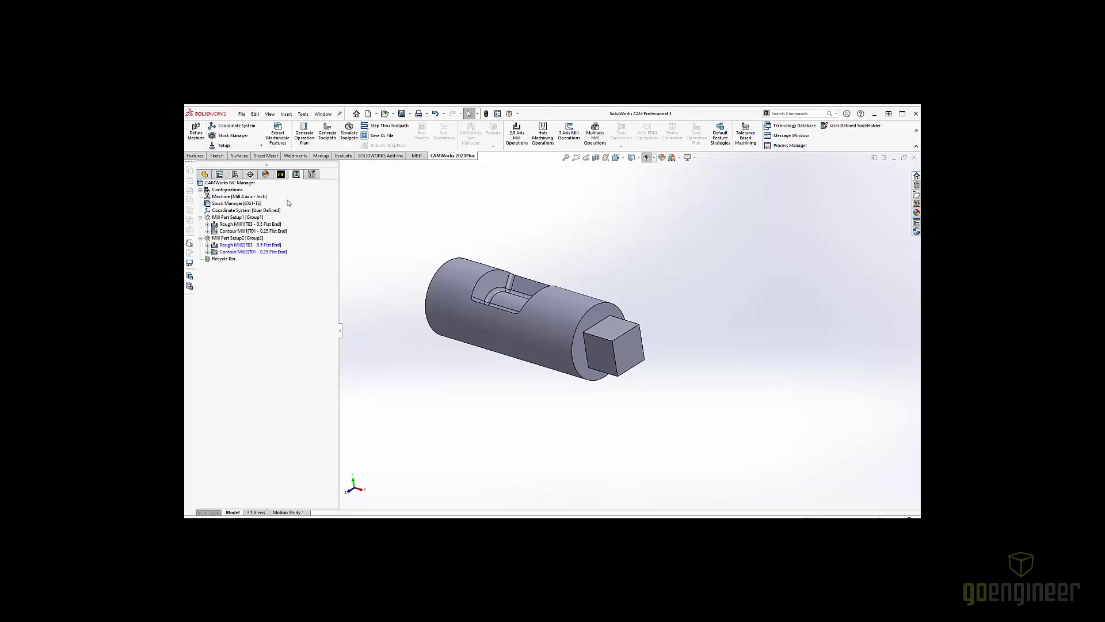
Check the rotary indexing angles in Mill Part Setup1's parameters and close them
{"action": "right_click", "coordinate": [253, 238]}
{"action": "right_click", "coordinate": [249, 218]}
{"action": "left_click", "coordinate": [276, 225]}
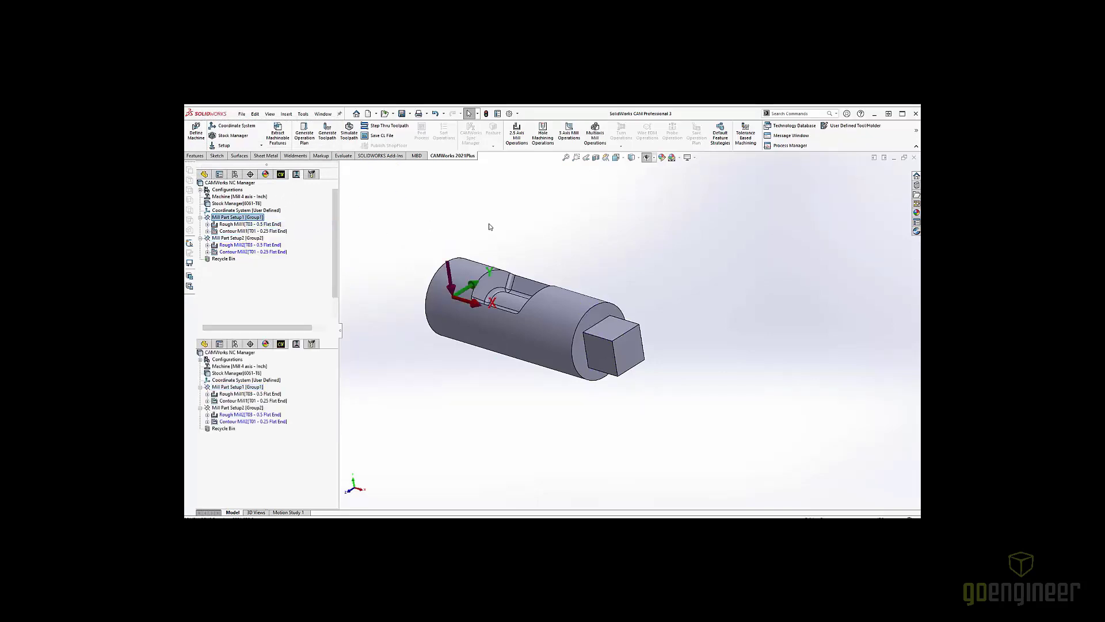
{"action": "left_click", "coordinate": [344, 198]}
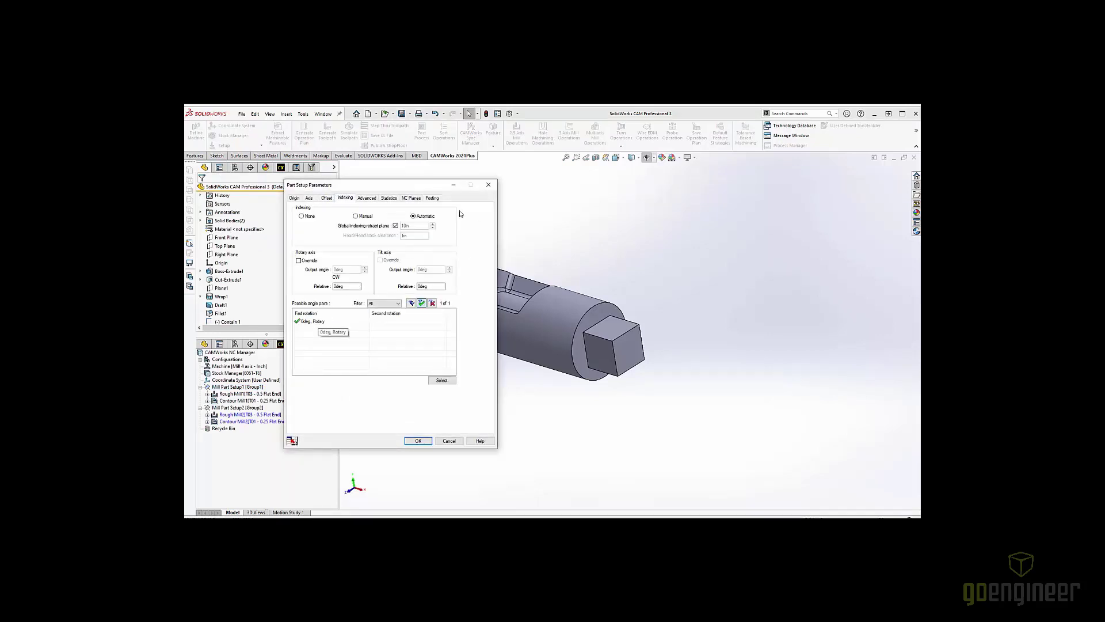
{"action": "left_click", "coordinate": [488, 184]}
Review Mill Part Setup2's possible rotary indexing angles, accept its parameters and examine the setup's axes on the part
{"action": "right_click", "coordinate": [241, 237]}
{"action": "left_click", "coordinate": [255, 242]}
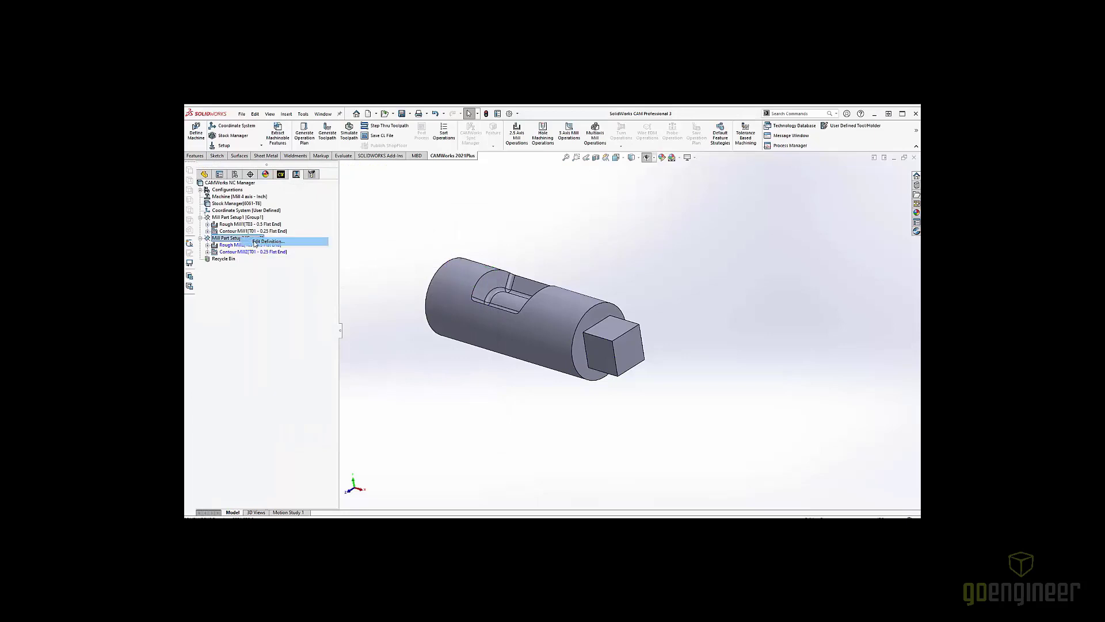
{"action": "left_click", "coordinate": [255, 242]}
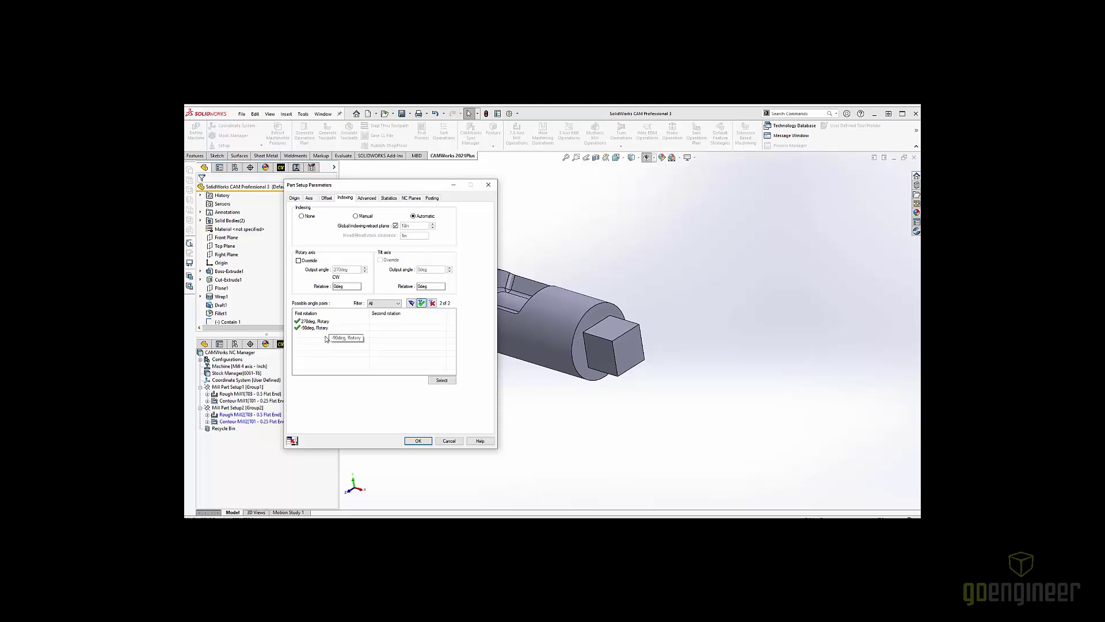
{"action": "left_click", "coordinate": [418, 441]}
{"action": "mouse_move", "coordinate": [567, 289]}
{"action": "middle_mouse_down"}
{"action": "mouse_move", "coordinate": [584, 271]}
{"action": "mouse_move", "coordinate": [567, 283]}
{"action": "middle_mouse_up"}
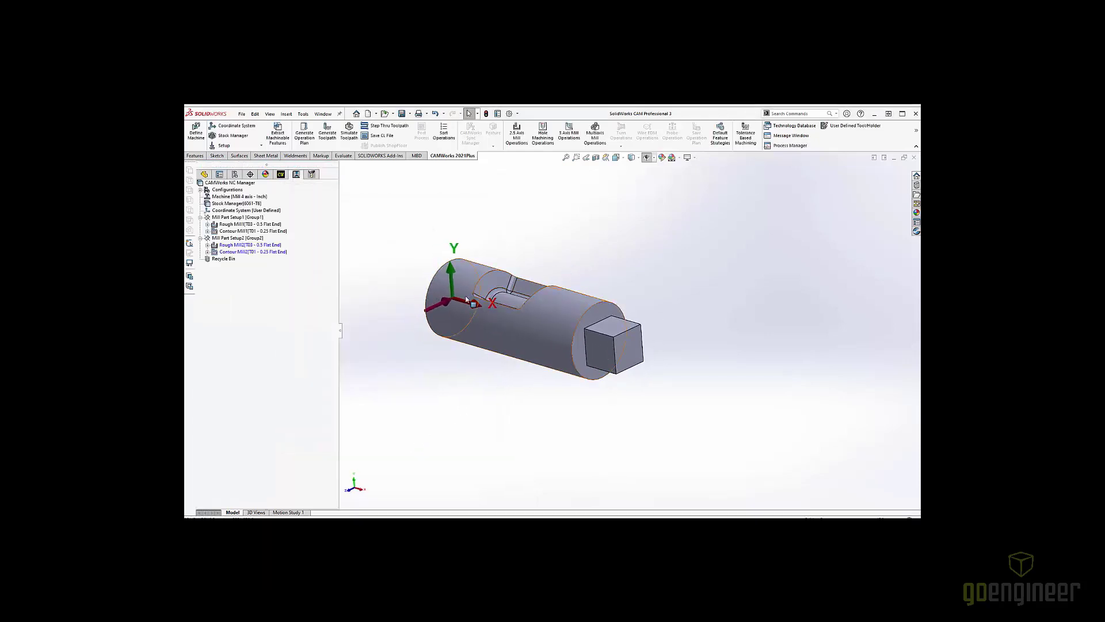
{"action": "scroll", "coordinate": [453, 305], "scroll_direction": "up", "scroll_amount": 1}
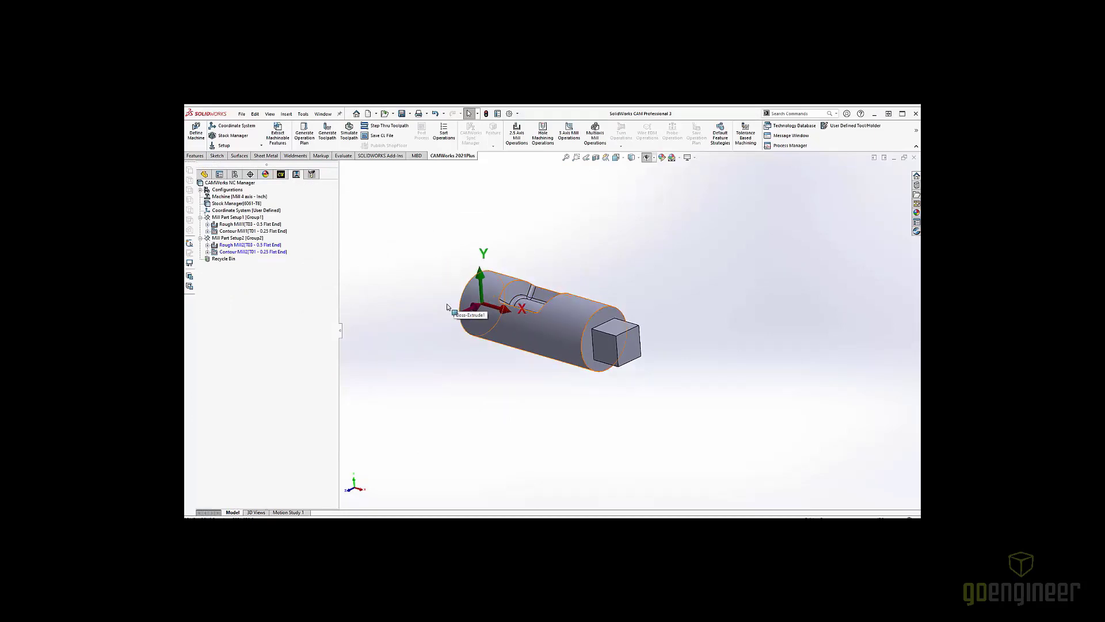
{"action": "scroll", "coordinate": [454, 306], "scroll_direction": "down", "scroll_amount": 1}
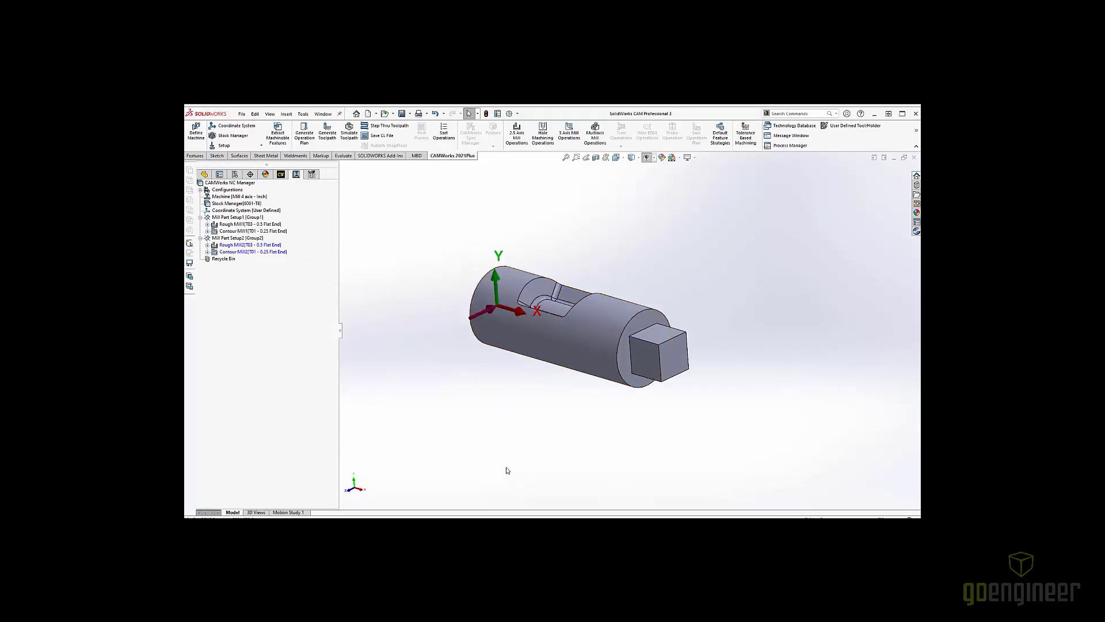
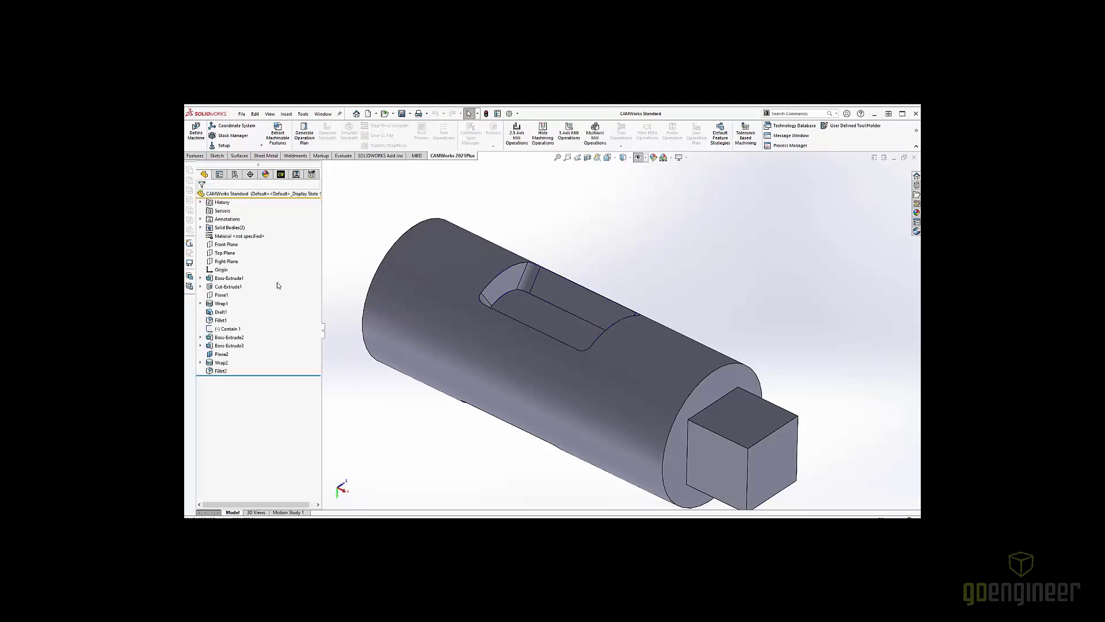
In the CAMWorks Standard part, show the hidden Boss-Extrude3 body around the shaft's end, examine it and hide it again
{"action": "left_click", "coordinate": [200, 227]}
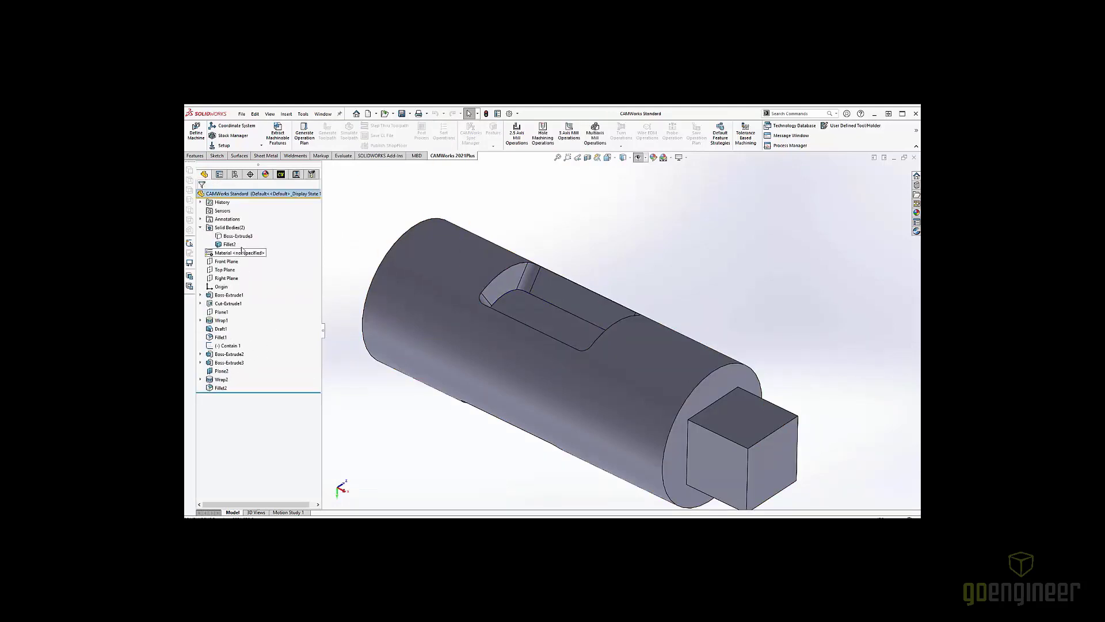
{"action": "right_click", "coordinate": [241, 236]}
{"action": "left_click", "coordinate": [256, 221]}
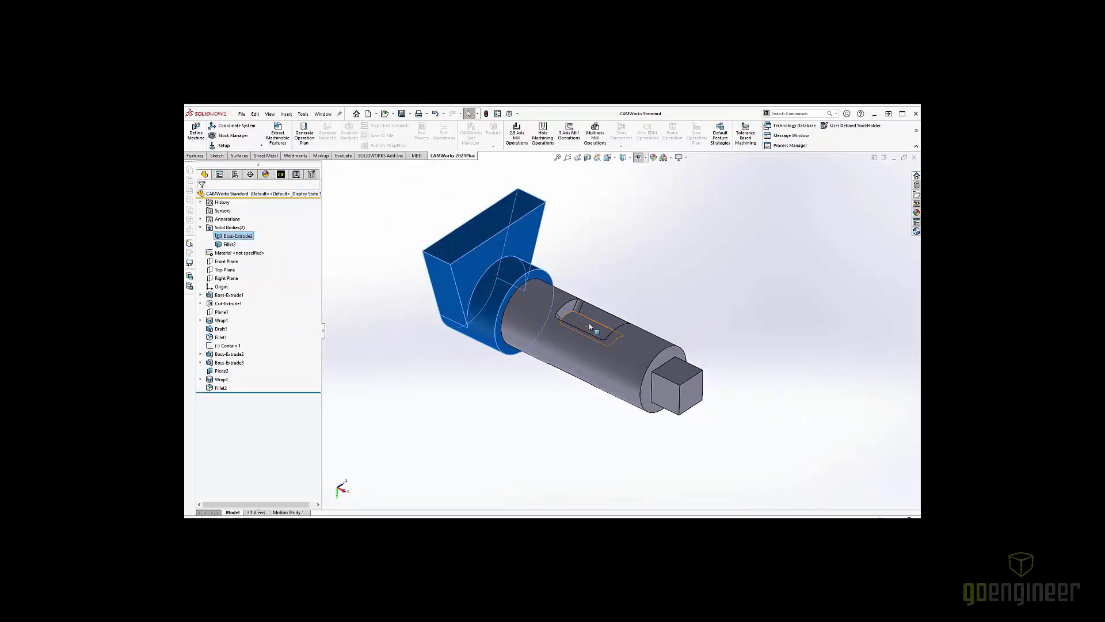
{"action": "middle_click_drag", "start_coordinate": [605, 339], "coordinate": [587, 222]}
{"action": "key", "text": "Escape"}
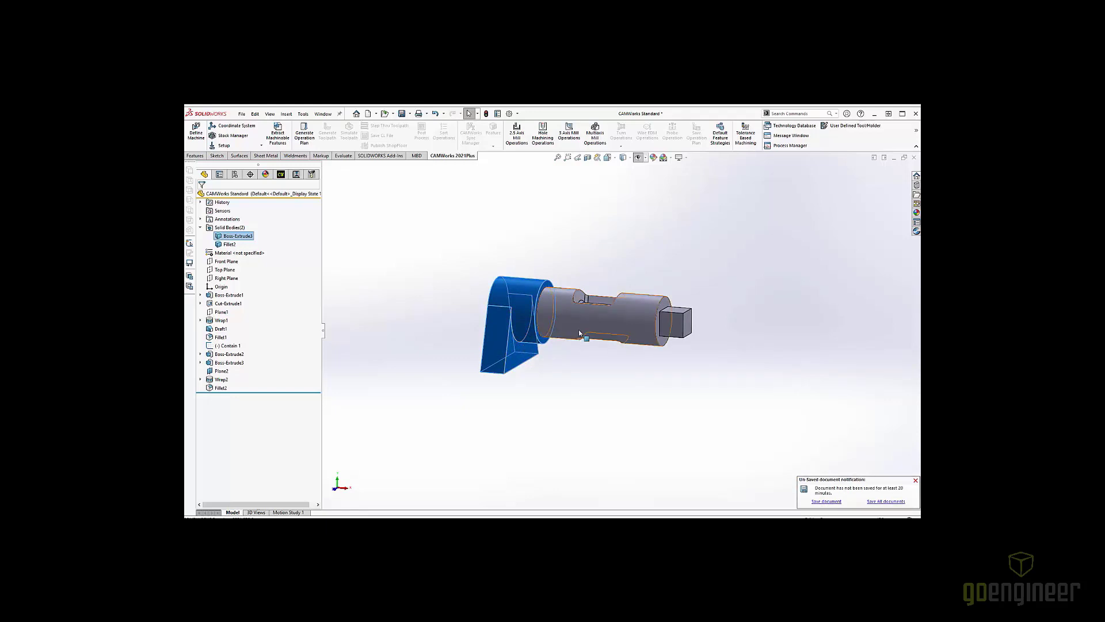
{"action": "scroll", "coordinate": [626, 298], "scroll_direction": "down", "scroll_amount": 2}
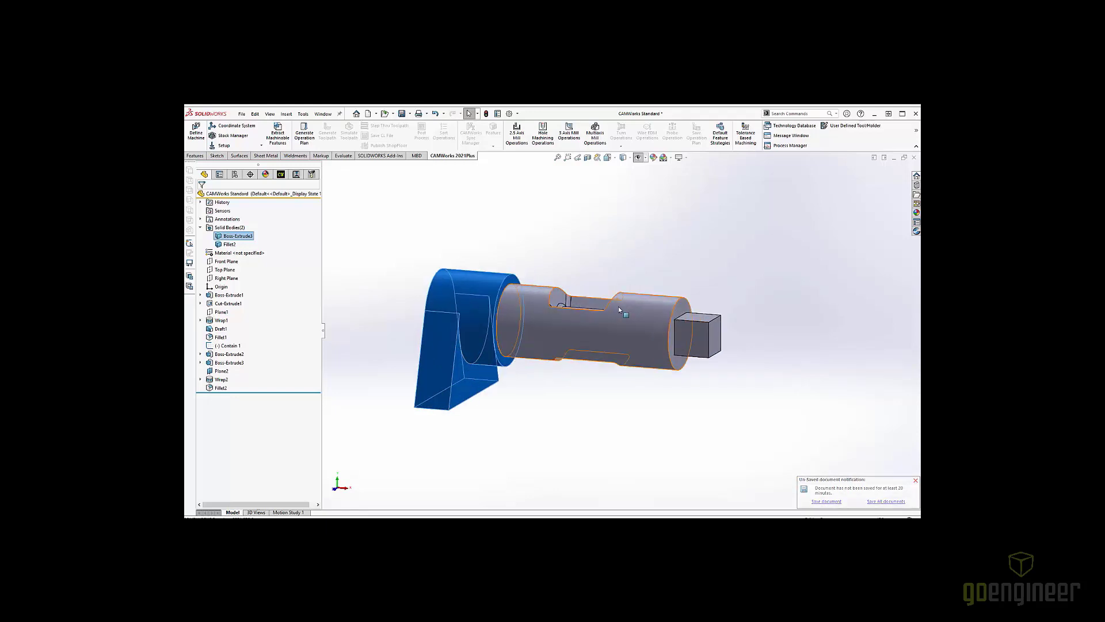
{"action": "middle_click_drag", "start_coordinate": [640, 283], "coordinate": [640, 358]}
{"action": "right_click", "coordinate": [232, 238]}
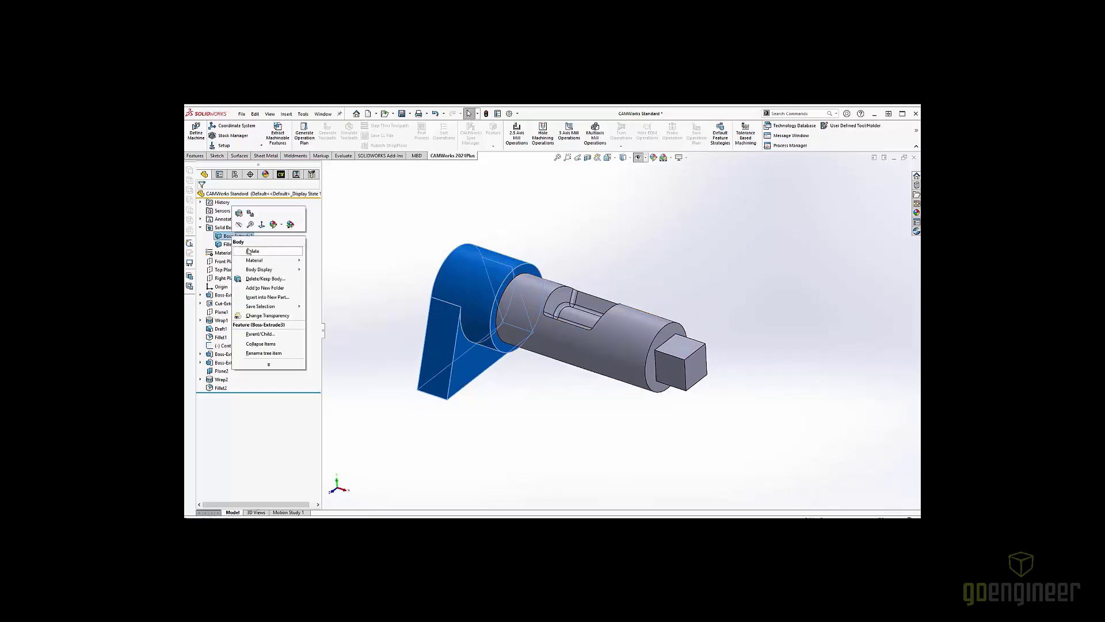
{"action": "left_click", "coordinate": [253, 240]}
Start a Wrapped Pocket feature in Mill Part Setup1 from the shaft pocket's floor face and bring up its end conditions
{"action": "left_click", "coordinate": [281, 174]}
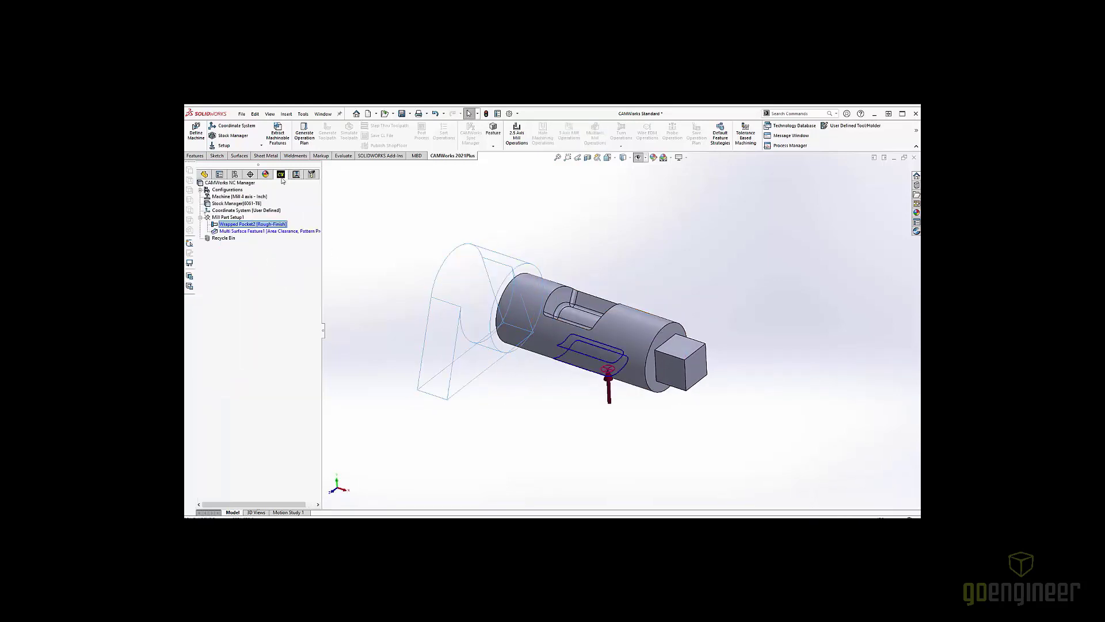
{"action": "middle_click_drag", "start_coordinate": [604, 371], "coordinate": [597, 309]}
{"action": "scroll", "coordinate": [597, 307], "scroll_direction": "down", "scroll_amount": 8}
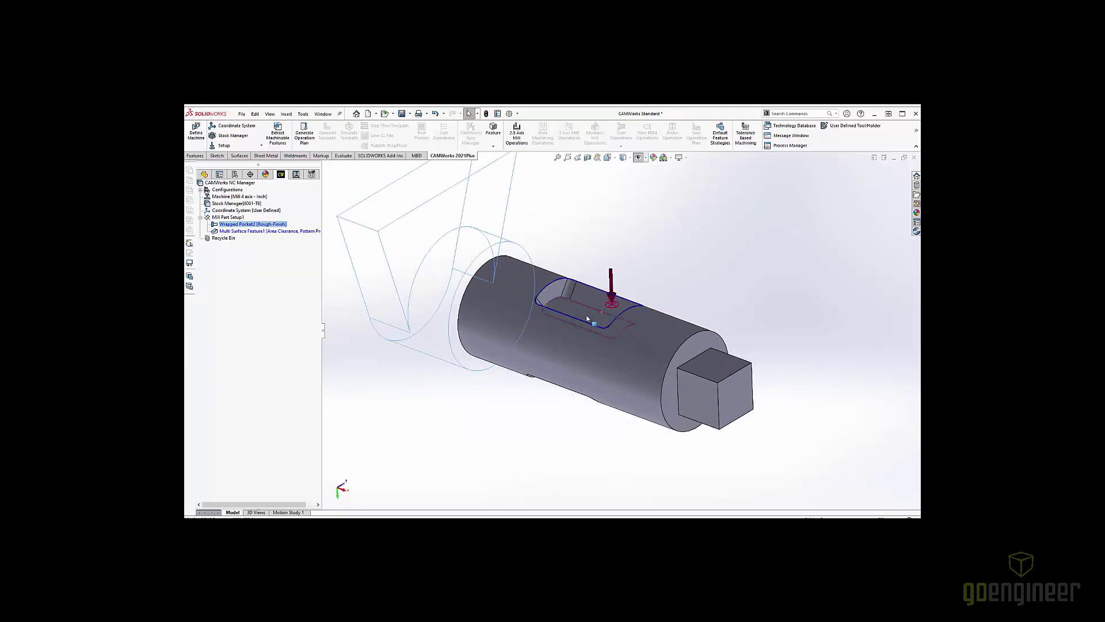
{"action": "mouse_move", "coordinate": [602, 318]}
{"action": "middle_mouse_down"}
{"action": "mouse_move", "coordinate": [573, 304]}
{"action": "mouse_move", "coordinate": [585, 306]}
{"action": "middle_mouse_up"}
{"action": "right_click", "coordinate": [234, 217]}
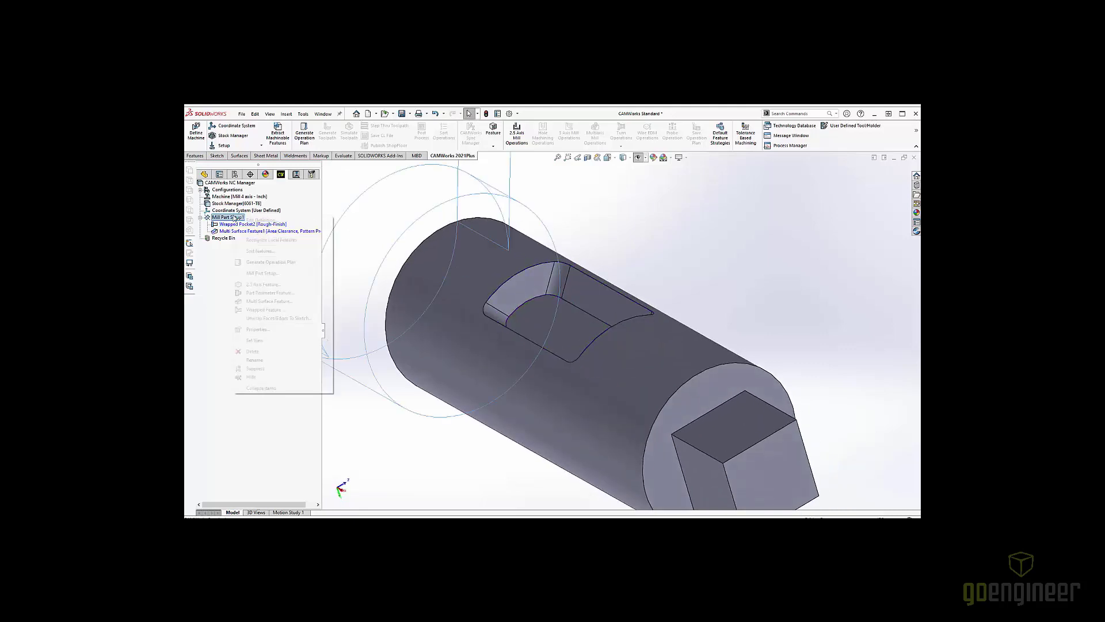
{"action": "left_click", "coordinate": [270, 302]}
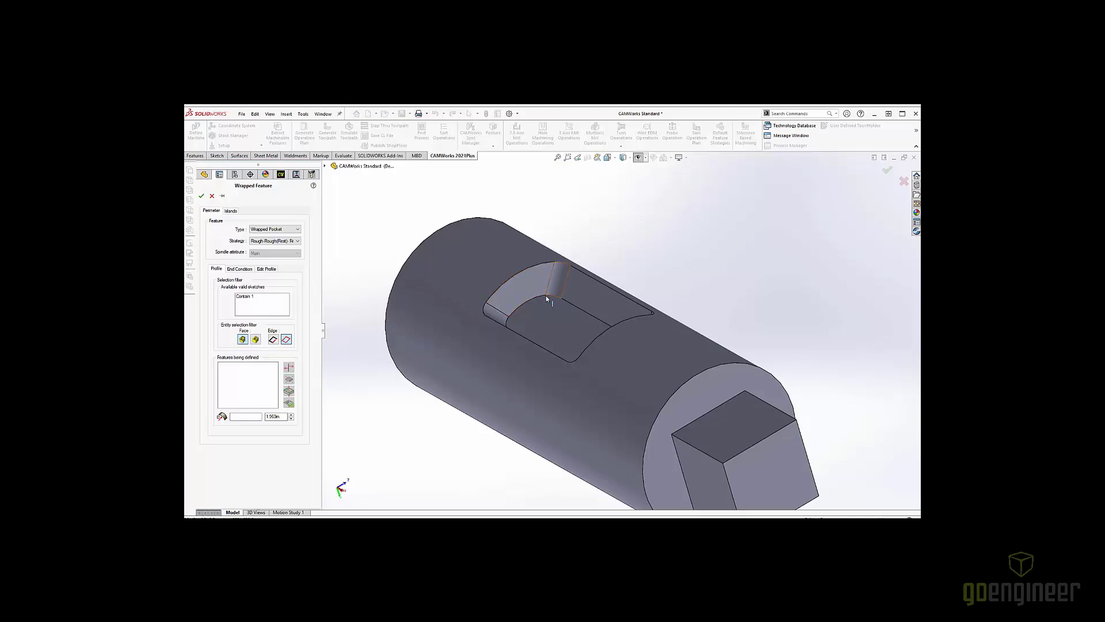
{"action": "left_click", "coordinate": [560, 305]}
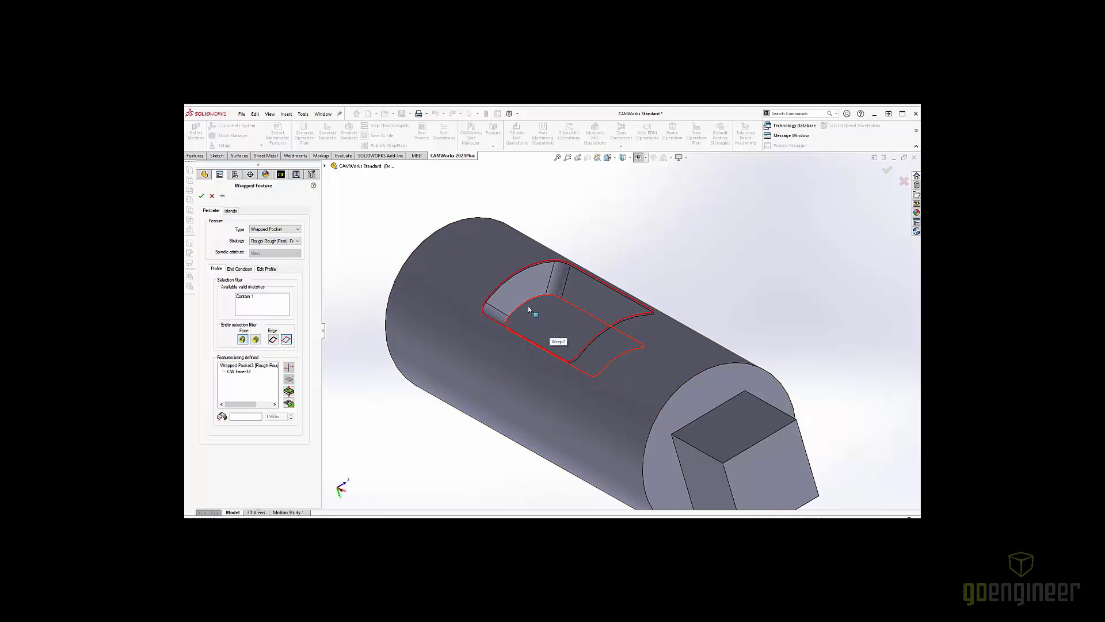
{"action": "left_click", "coordinate": [239, 269]}
Try increasing the wrapped pocket's Blind depth in Direction 1 and compare the previewed profile with the shaft surface
{"action": "left_click", "coordinate": [275, 322]}
{"action": "left_click", "coordinate": [275, 322]}
{"action": "left_click", "coordinate": [276, 322]}
{"action": "left_click", "coordinate": [275, 323]}
{"action": "left_click", "coordinate": [274, 323]}
{"action": "left_click", "coordinate": [275, 323]}
{"action": "left_click", "coordinate": [275, 323]}
{"action": "mouse_move", "coordinate": [647, 284]}
{"action": "middle_mouse_down"}
{"action": "mouse_move", "coordinate": [624, 258]}
{"action": "mouse_move", "coordinate": [649, 269]}
{"action": "mouse_move", "coordinate": [626, 282]}
{"action": "middle_mouse_up"}
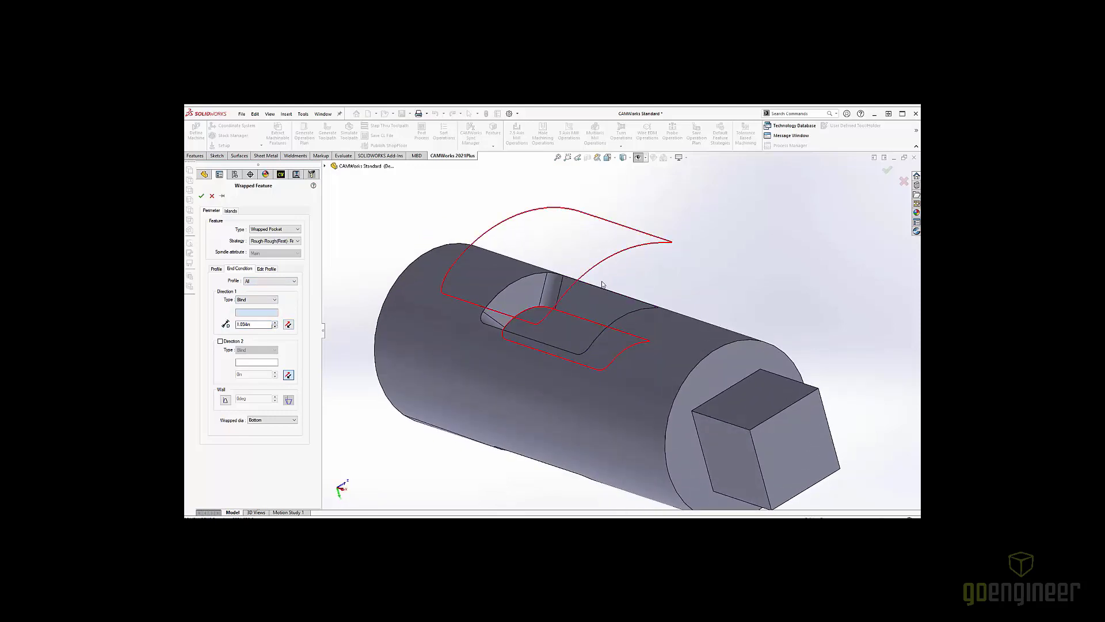
Set the wrapped pocket's Direction 1 end condition to Upto Face at the shaft's outer cylindrical face and accept the feature
{"action": "left_click", "coordinate": [432, 278]}
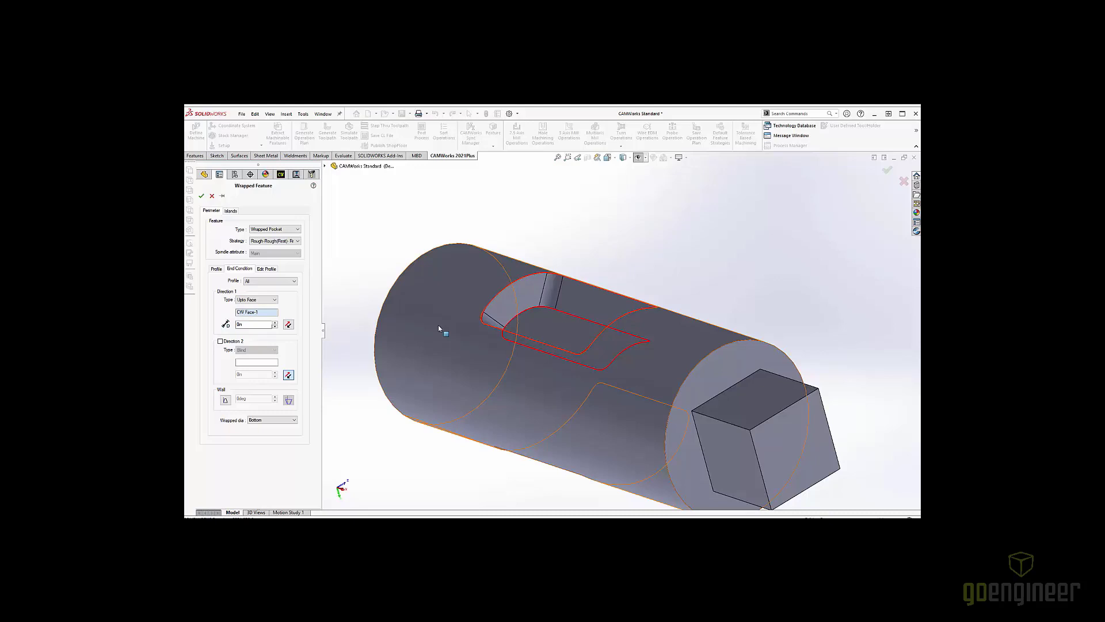
{"action": "left_click", "coordinate": [200, 196]}
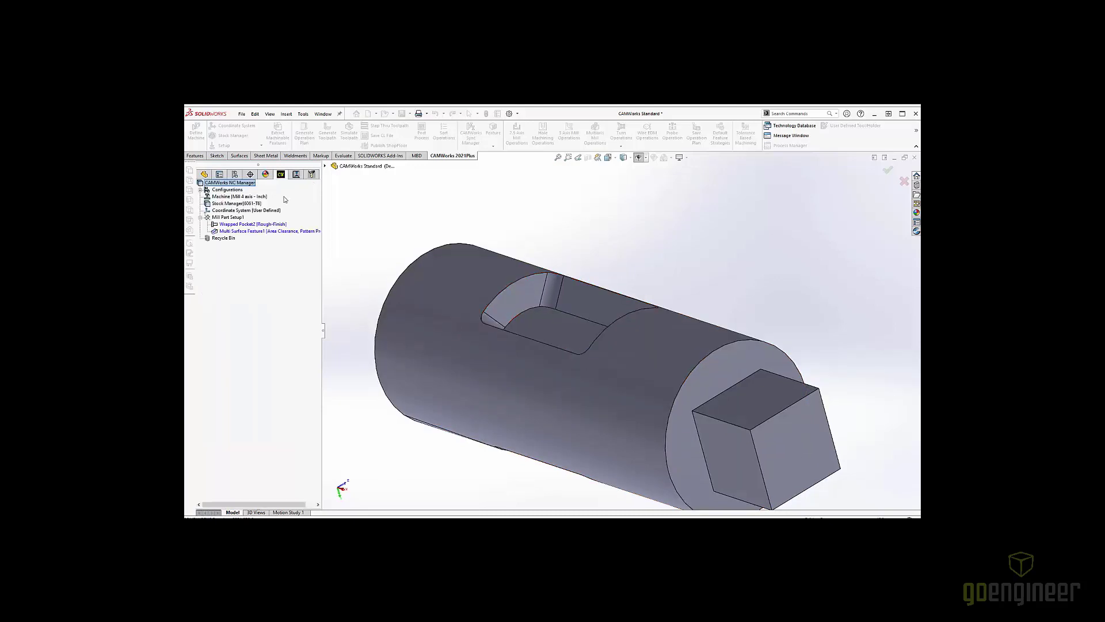
Generate the operation plan for the Wrapped Pocket feature and display its Rough Mill toolpath in the shaft pocket
{"action": "right_click", "coordinate": [264, 225]}
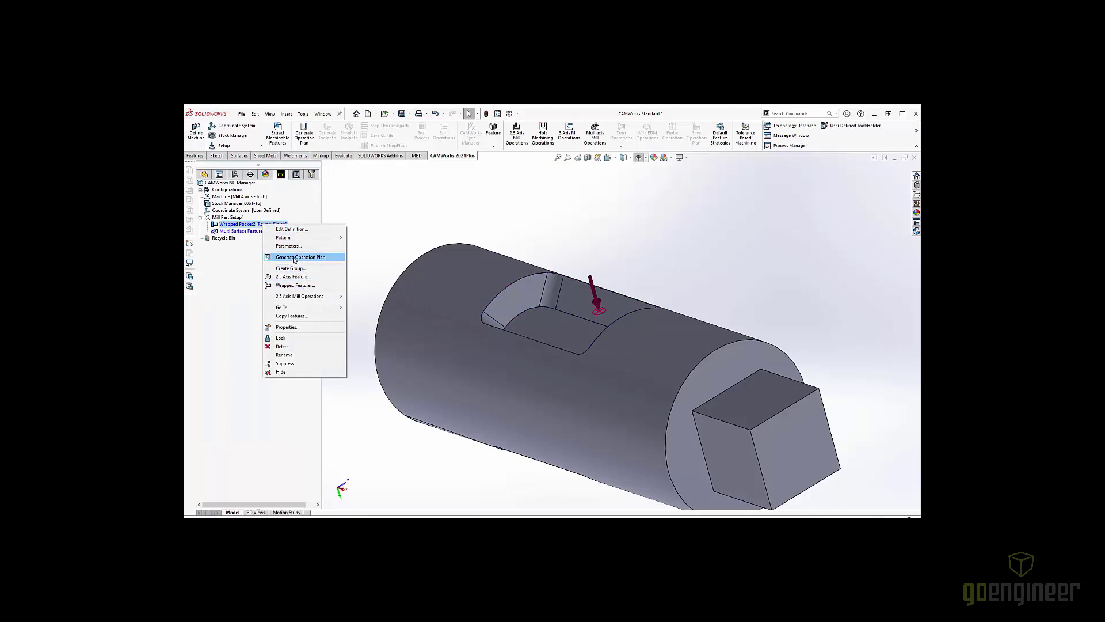
{"action": "left_click", "coordinate": [294, 258]}
{"action": "left_click", "coordinate": [237, 217]}
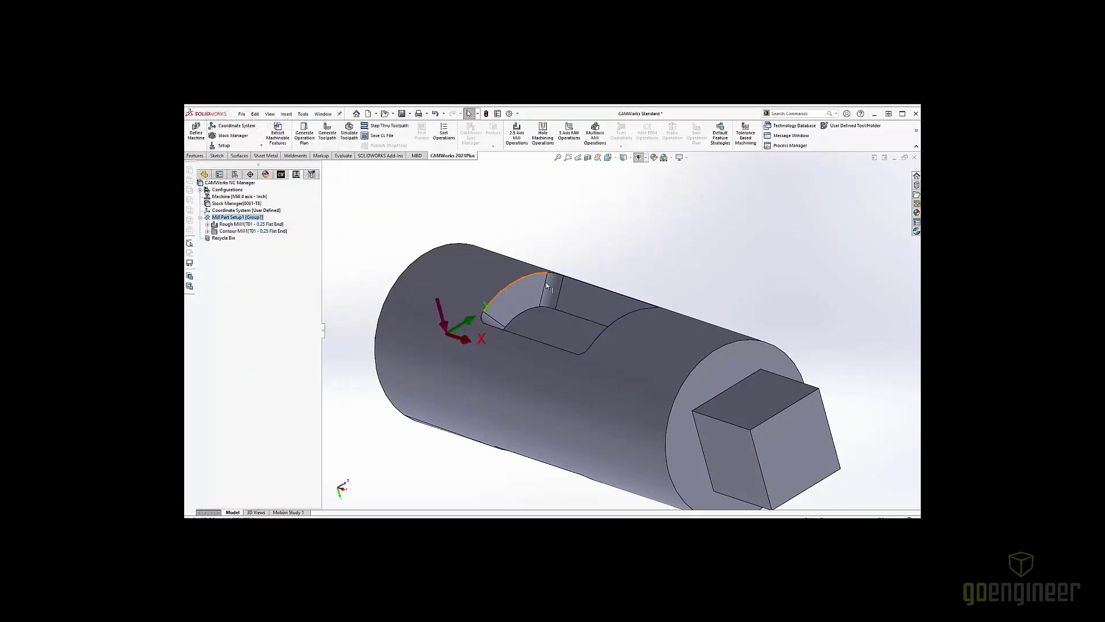
{"action": "left_click", "coordinate": [251, 224]}
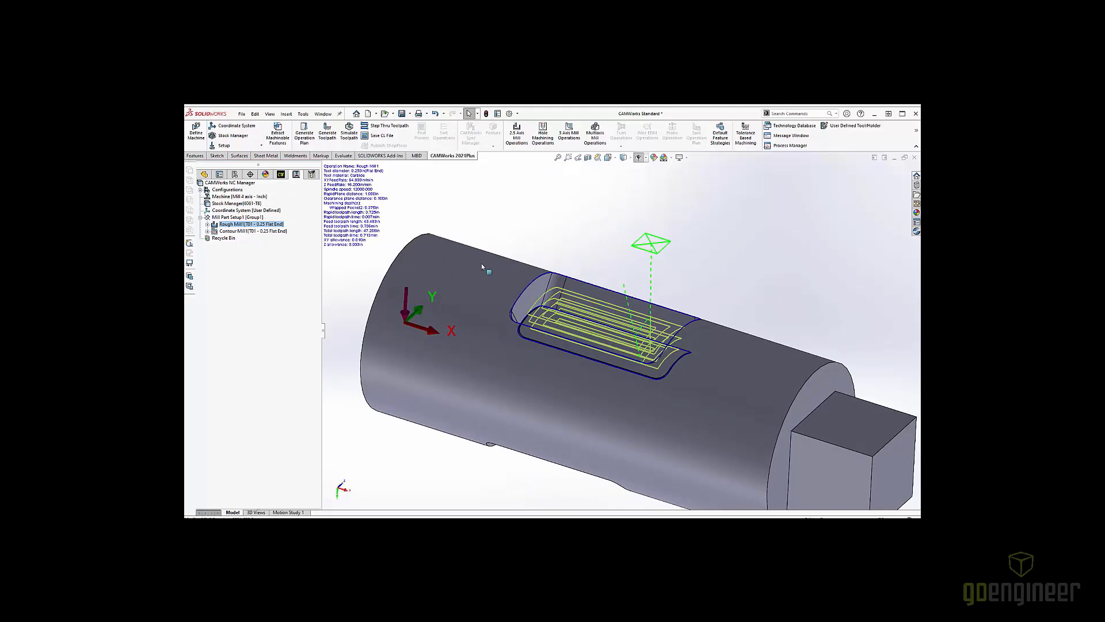
{"action": "mouse_move", "coordinate": [603, 278]}
{"action": "middle_mouse_down"}
{"action": "mouse_move", "coordinate": [589, 295]}
{"action": "mouse_move", "coordinate": [595, 265]}
{"action": "middle_mouse_up"}
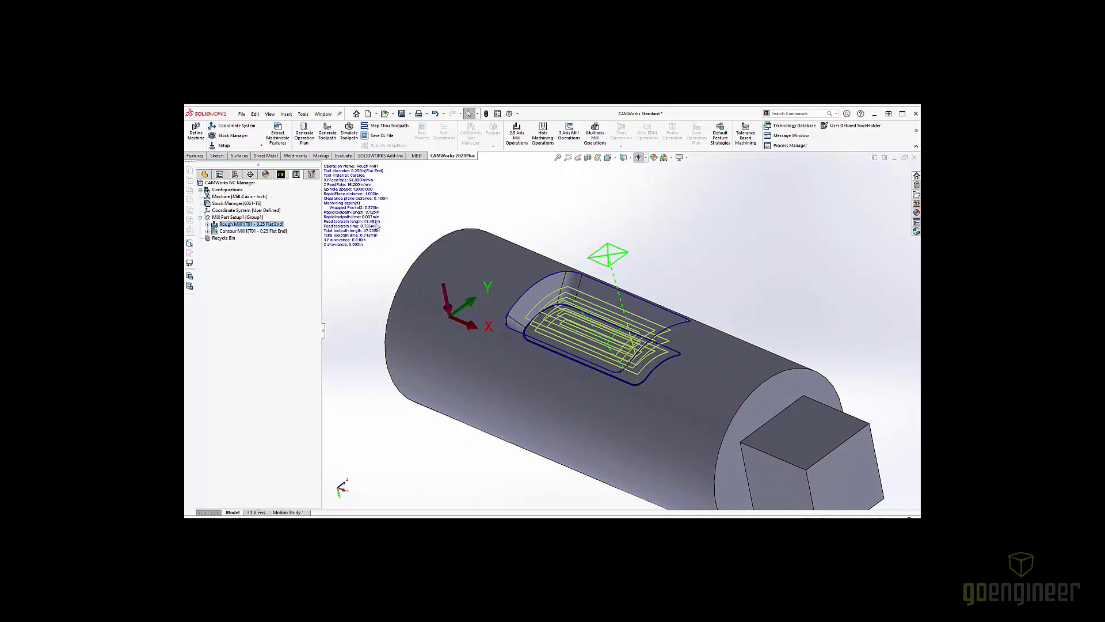
{"action": "key", "text": "alt+Tab"}
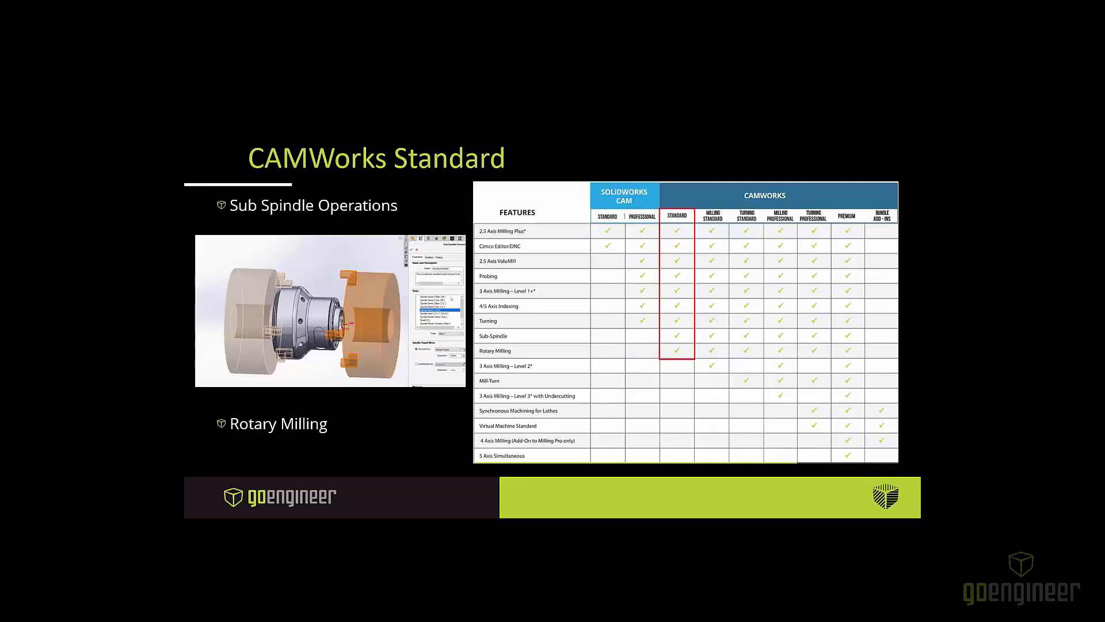
{"action": "left_click", "coordinate": [434, 406]}
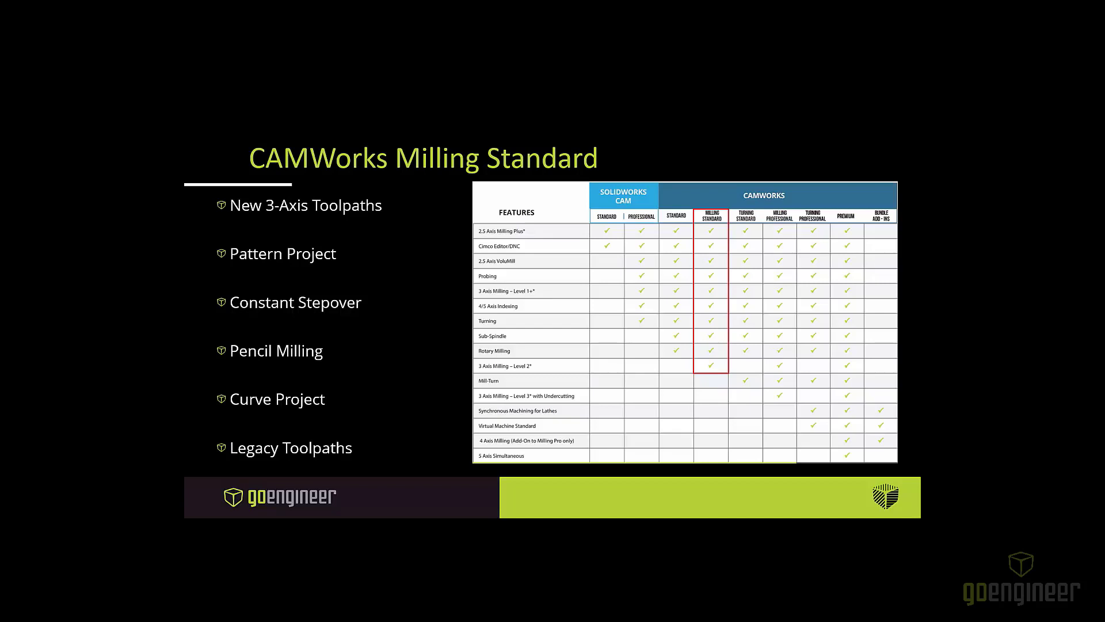
{"action": "key", "text": "alt+Tab"}
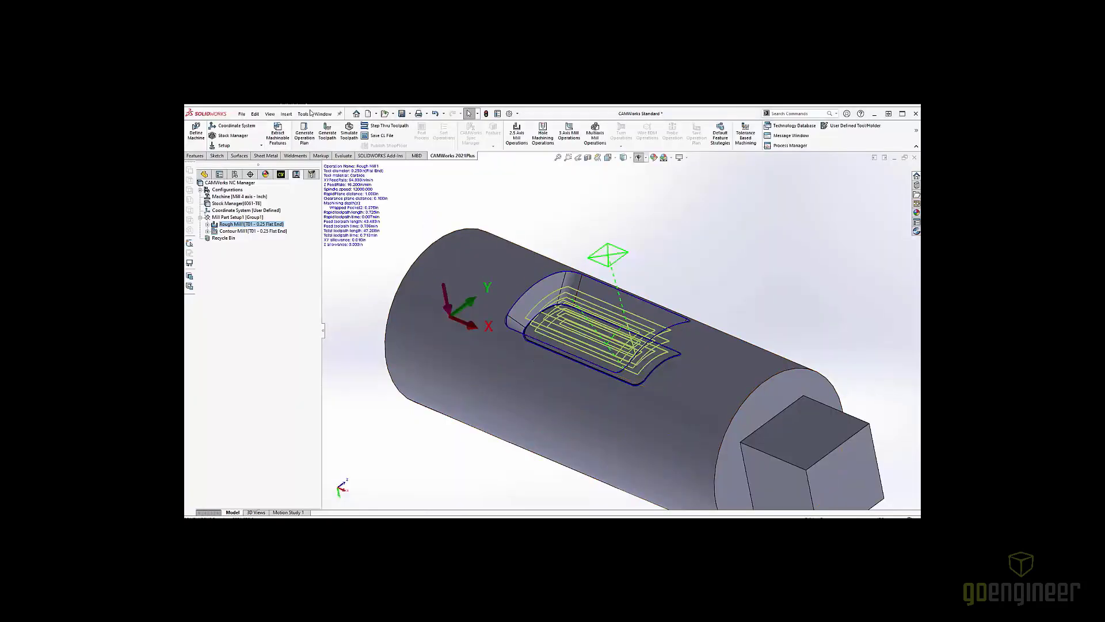
Switch to the CAMWorks Milling Standard part and display the Area Clearance toolpath in its shaft pocket
{"action": "left_click", "coordinate": [322, 114]}
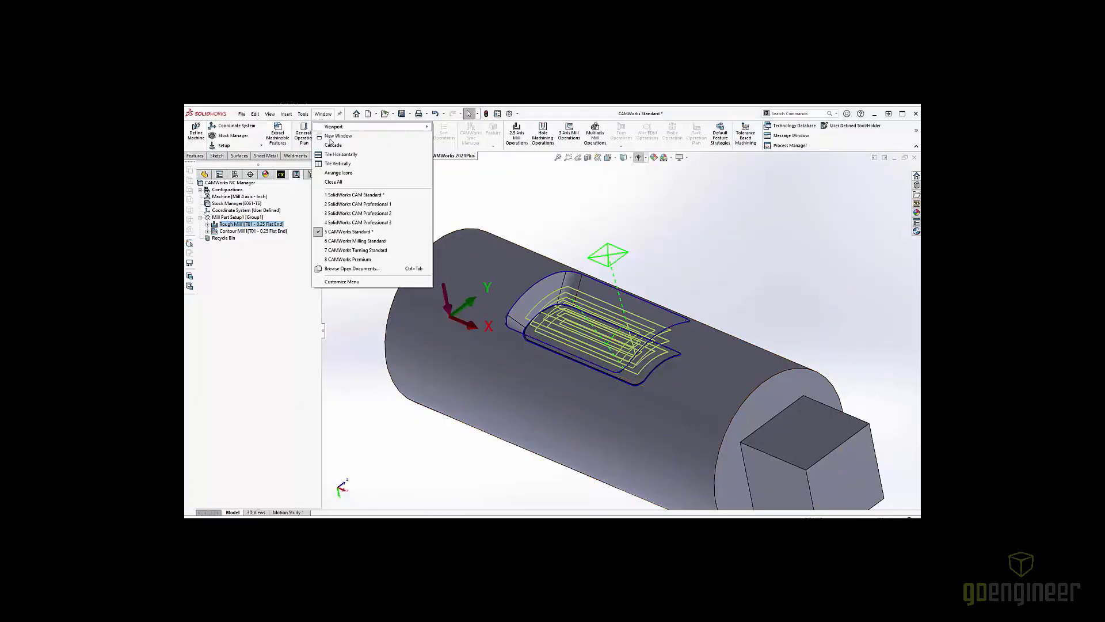
{"action": "left_click", "coordinate": [361, 242]}
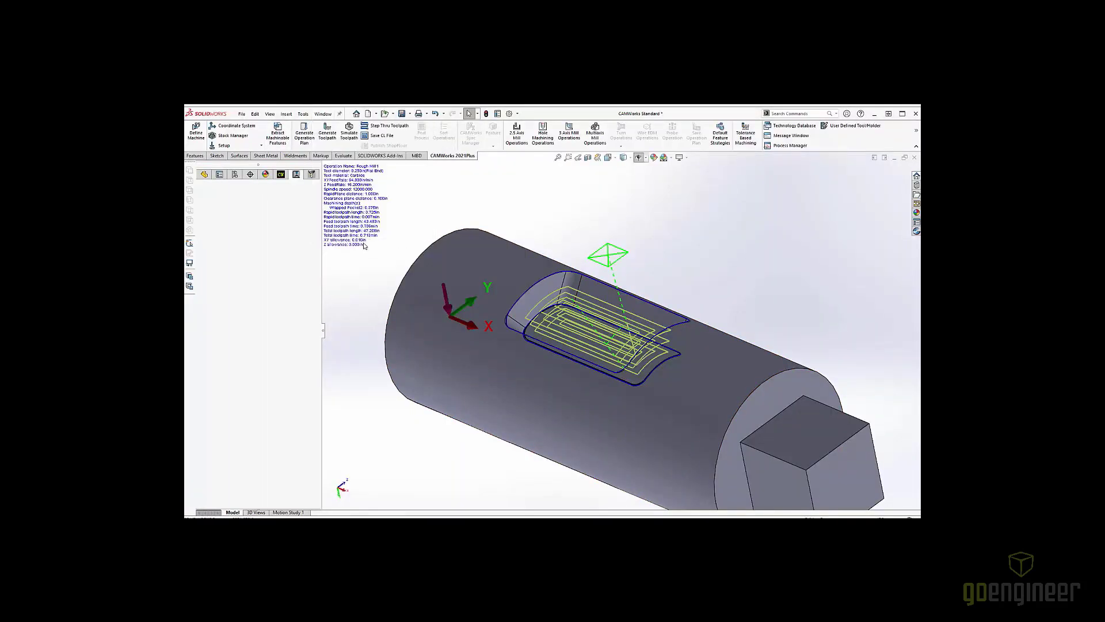
{"action": "middle_click_drag", "start_coordinate": [642, 289], "coordinate": [682, 352]}
{"action": "scroll", "coordinate": [642, 334], "scroll_direction": "down", "scroll_amount": 5}
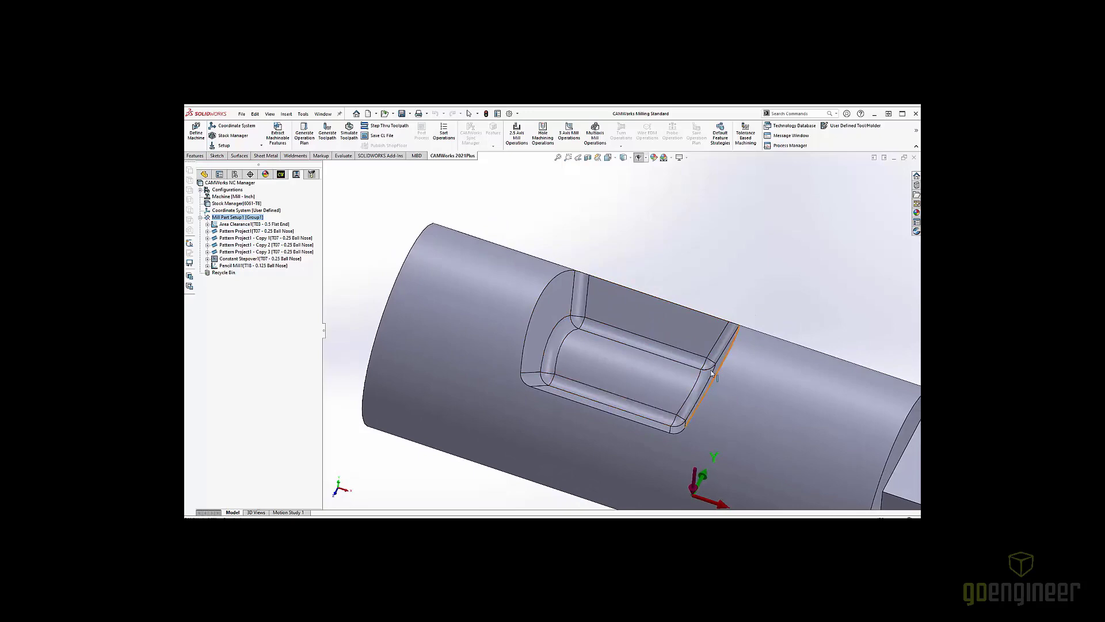
{"action": "left_click", "coordinate": [272, 226]}
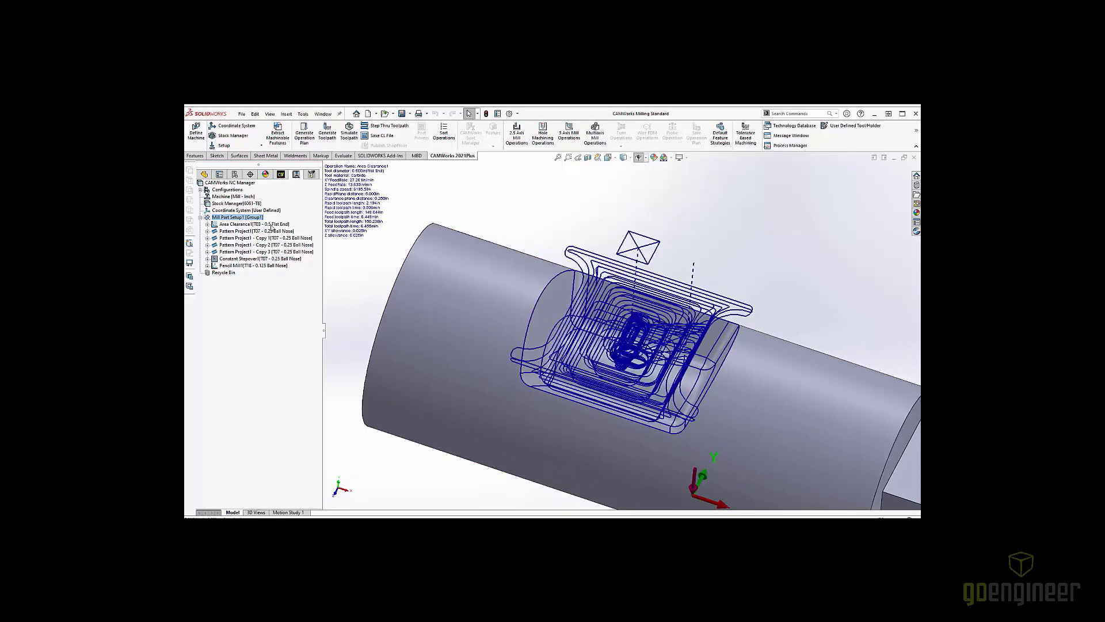
{"action": "left_click", "coordinate": [272, 225]}
{"action": "mouse_move", "coordinate": [635, 256]}
{"action": "middle_mouse_down"}
{"action": "mouse_move", "coordinate": [624, 222]}
{"action": "mouse_move", "coordinate": [587, 218]}
{"action": "mouse_move", "coordinate": [642, 251]}
{"action": "mouse_move", "coordinate": [629, 279]}
{"action": "mouse_move", "coordinate": [627, 269]}
{"action": "middle_mouse_up"}
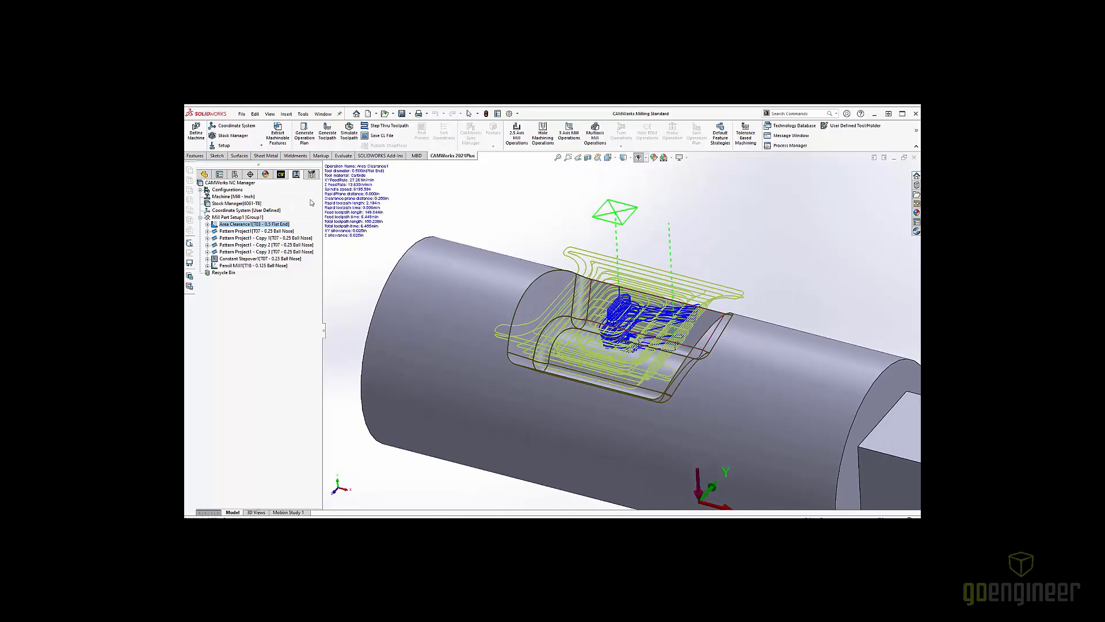
Display the Pattern Project1 toolpath and its Copy 1 toolpath on the pocket, and compare their passes up close
{"action": "left_click", "coordinate": [256, 231]}
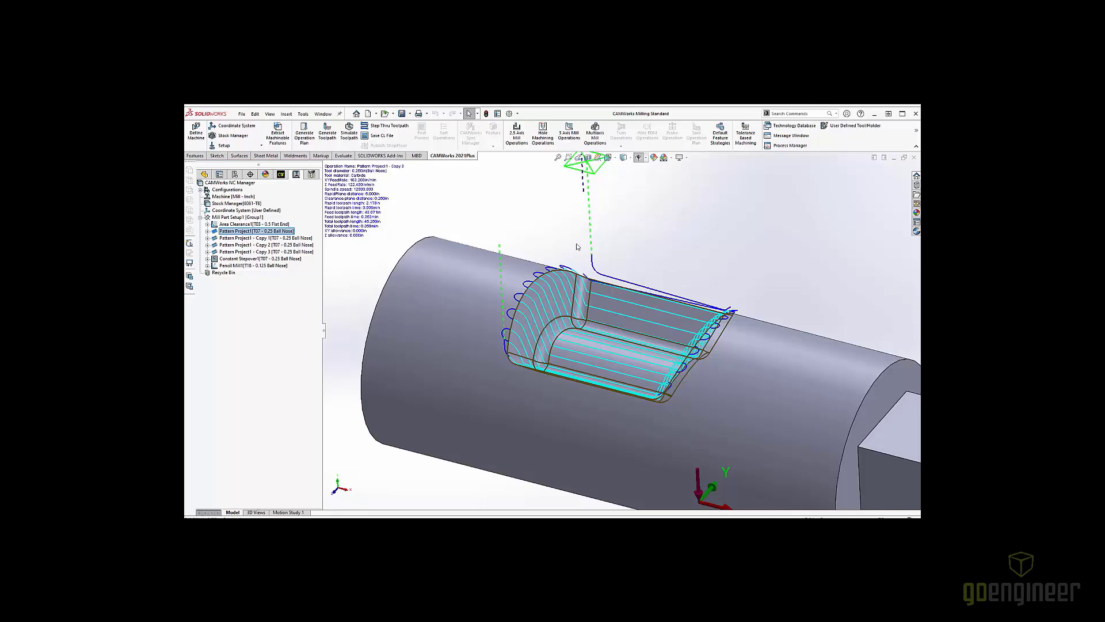
{"action": "mouse_move", "coordinate": [617, 225]}
{"action": "middle_mouse_down"}
{"action": "mouse_move", "coordinate": [627, 259]}
{"action": "mouse_move", "coordinate": [617, 225]}
{"action": "mouse_move", "coordinate": [585, 233]}
{"action": "mouse_move", "coordinate": [605, 234]}
{"action": "middle_mouse_up"}
{"action": "left_click", "coordinate": [243, 240]}
{"action": "middle_click_drag", "start_coordinate": [623, 342], "coordinate": [648, 342]}
{"action": "scroll", "coordinate": [645, 354], "scroll_direction": "up", "scroll_amount": 3}
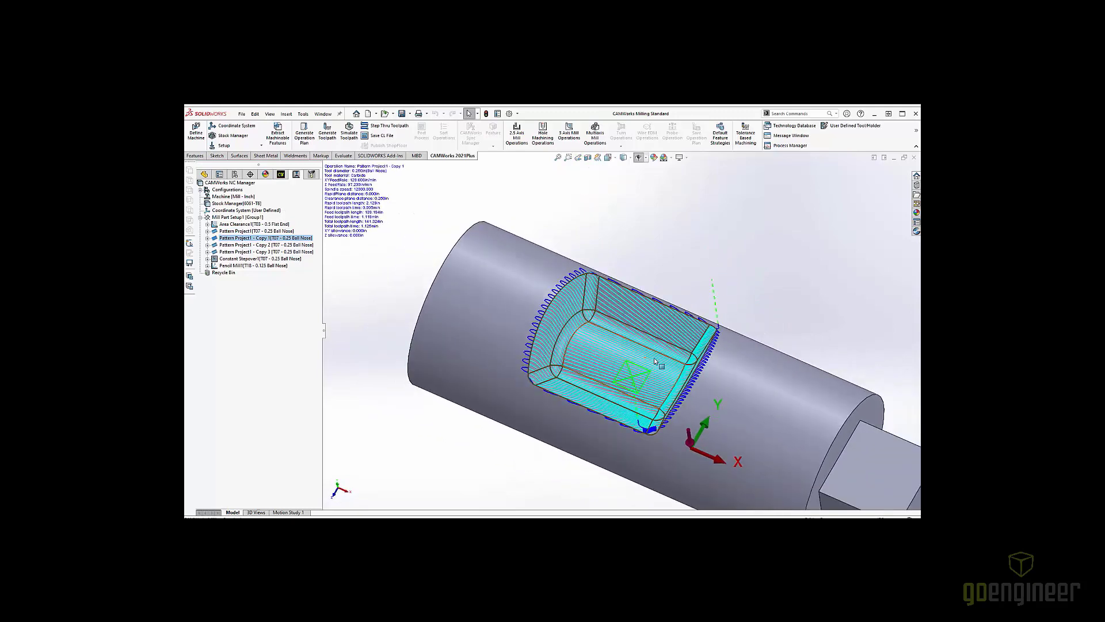
{"action": "scroll", "coordinate": [633, 345], "scroll_direction": "down", "scroll_amount": 6}
{"action": "scroll", "coordinate": [624, 331], "scroll_direction": "up", "scroll_amount": 5}
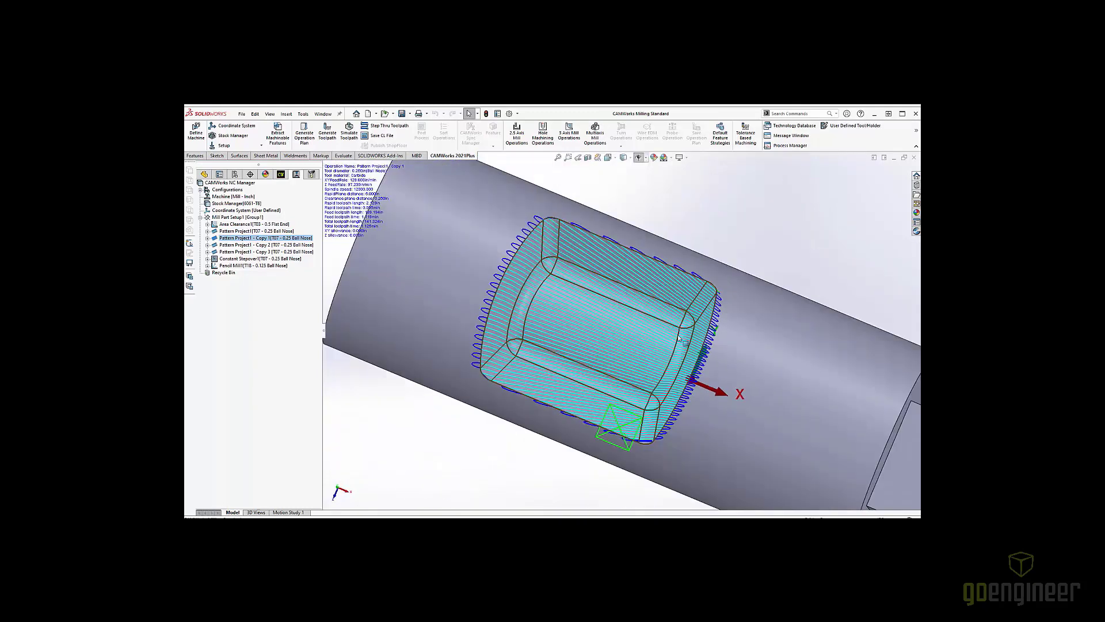
{"action": "key", "text": "f"}
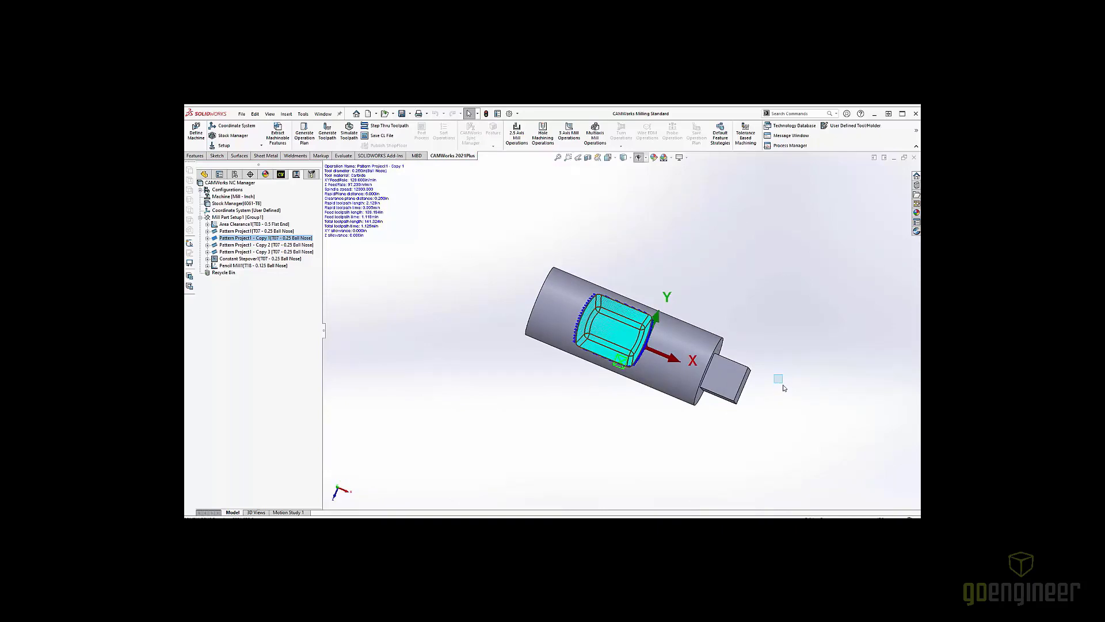
{"action": "scroll", "coordinate": [643, 346], "scroll_direction": "down", "scroll_amount": 10}
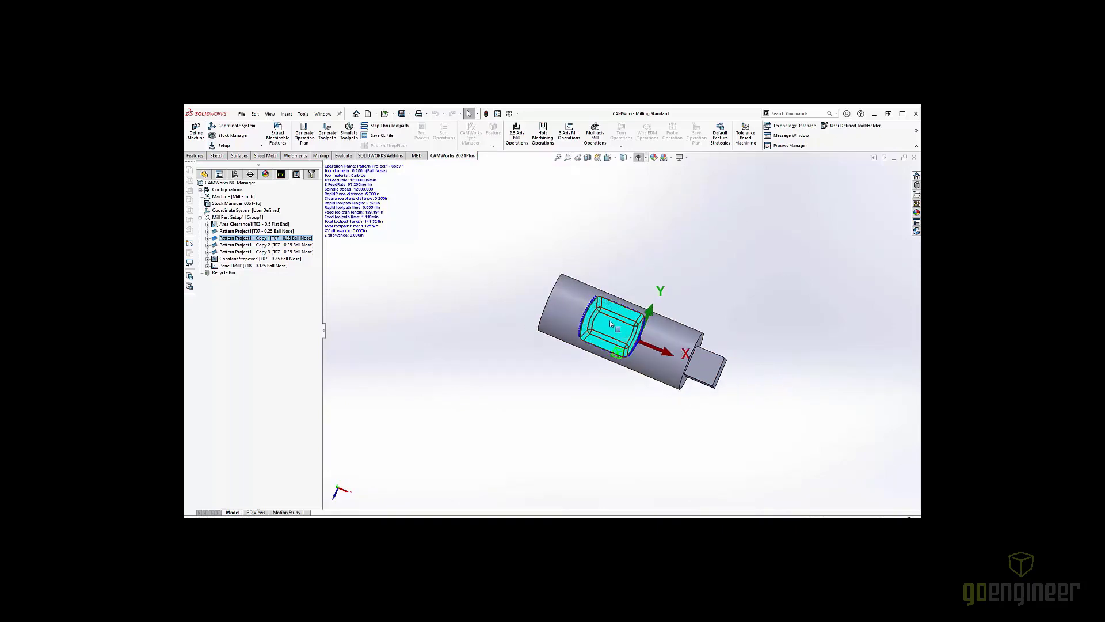
Display the Pattern Project1 - Copy 2 toolpath and examine the direction of its passes across the pocket
{"action": "key", "text": "Down"}
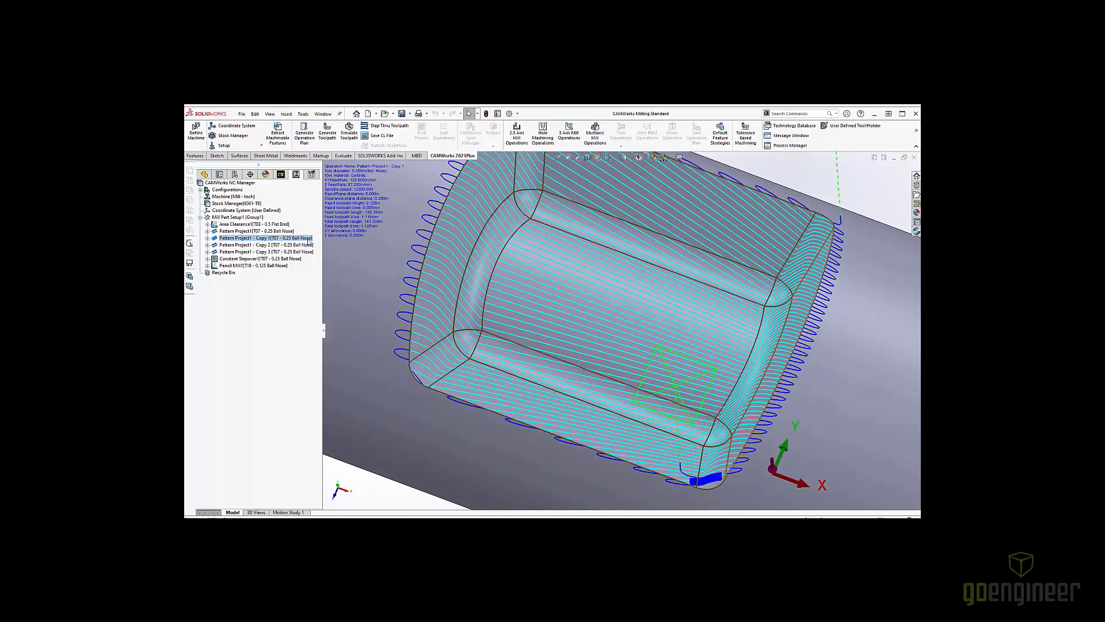
{"action": "scroll", "coordinate": [652, 324], "scroll_direction": "up", "scroll_amount": 5}
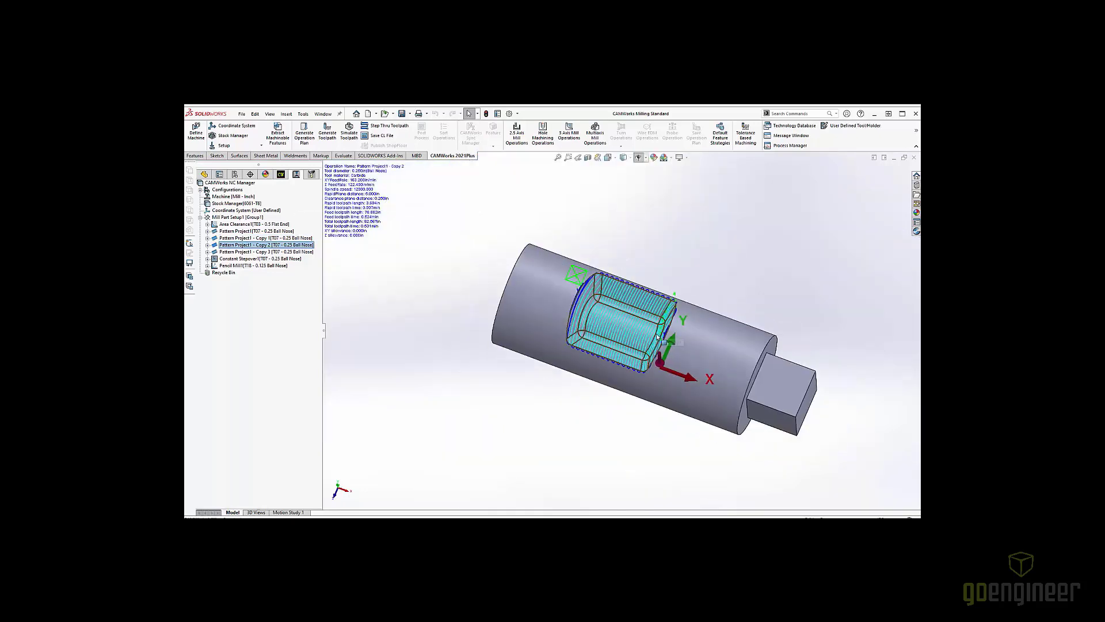
{"action": "middle_click_drag", "start_coordinate": [771, 344], "coordinate": [779, 361]}
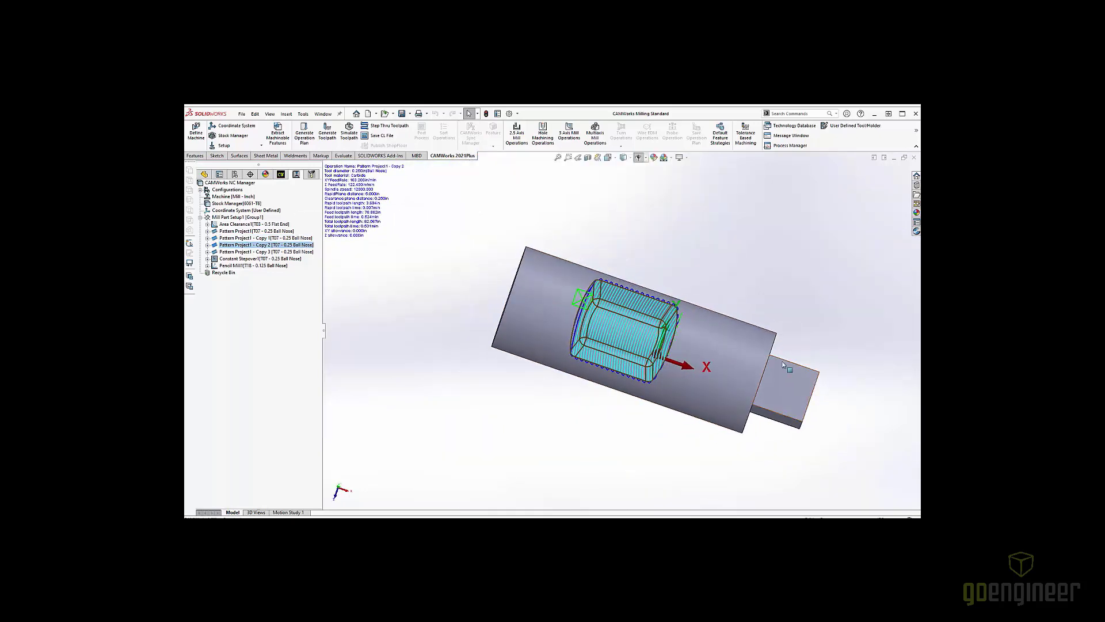
{"action": "scroll", "coordinate": [779, 361], "scroll_direction": "up", "scroll_amount": 3}
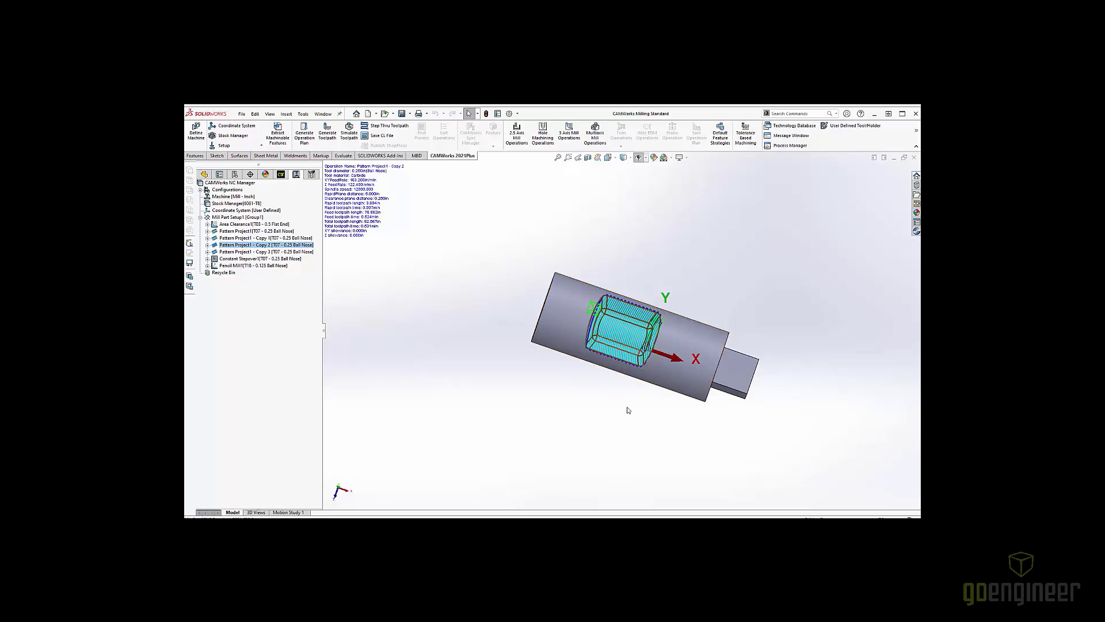
{"action": "scroll", "coordinate": [647, 366], "scroll_direction": "down", "scroll_amount": 5}
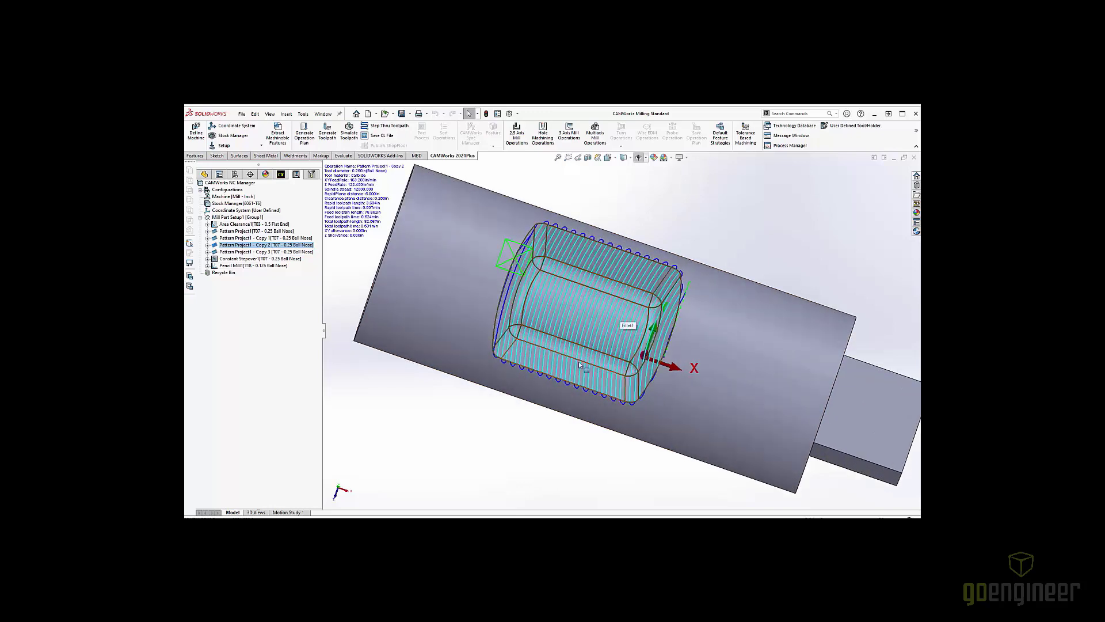
Display the Pattern Project1 - Copy 3 toolpath and review its Flowline pattern parameters against the passes in the pocket
{"action": "left_click", "coordinate": [247, 253]}
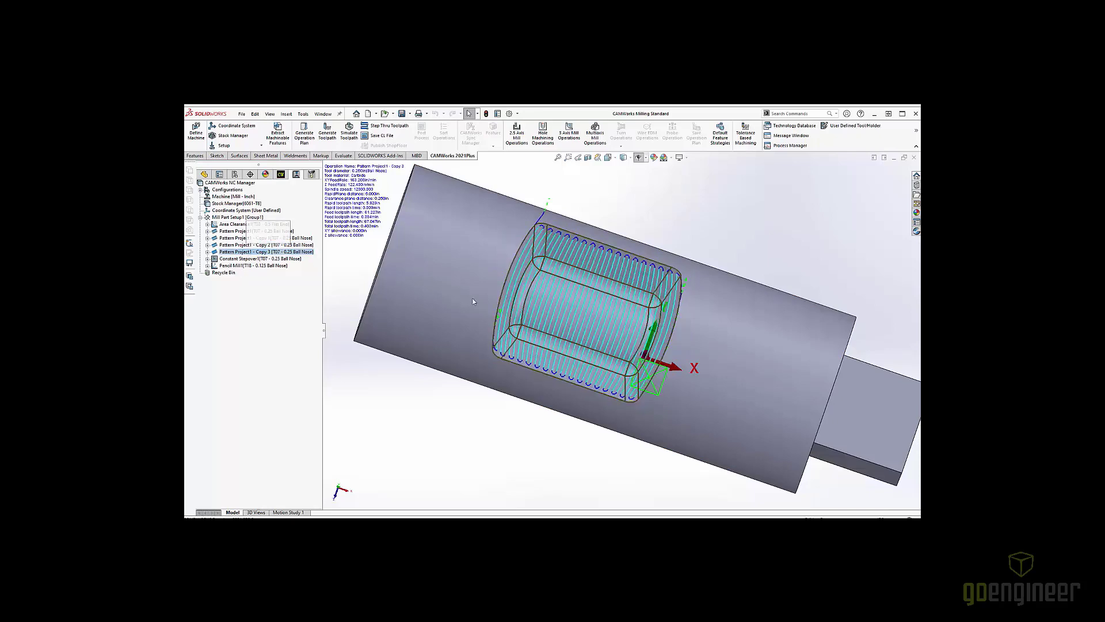
{"action": "middle_click_drag", "start_coordinate": [602, 330], "coordinate": [592, 273]}
{"action": "middle_click_drag", "start_coordinate": [599, 277], "coordinate": [598, 275]}
{"action": "right_click", "coordinate": [263, 253]}
{"action": "left_click", "coordinate": [275, 258]}
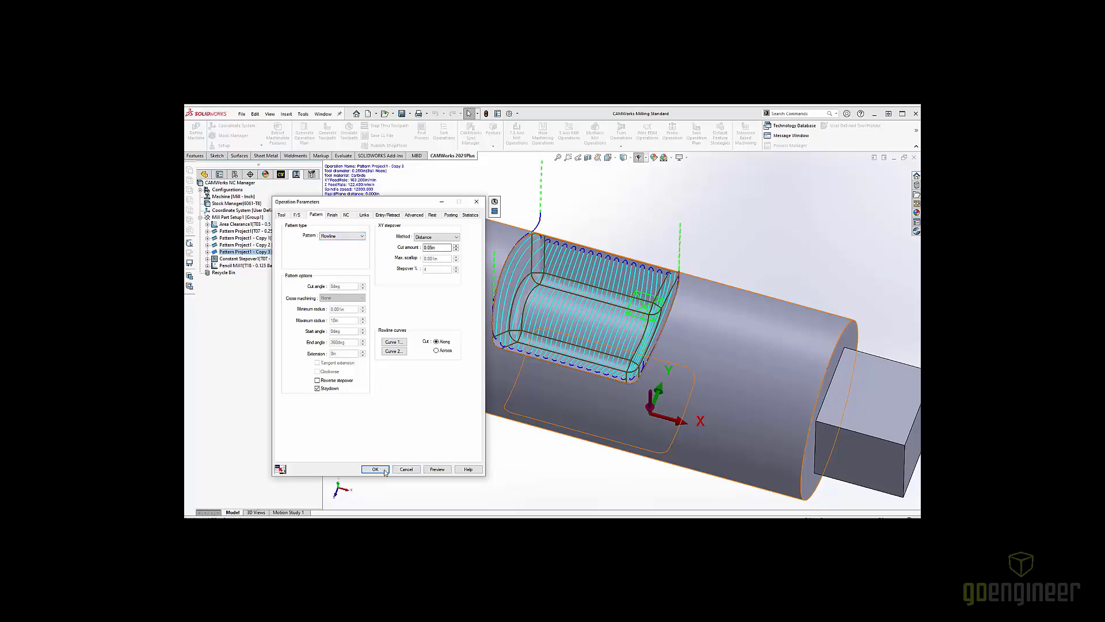
{"action": "key", "text": "Return"}
{"action": "middle_click_drag", "start_coordinate": [586, 326], "coordinate": [565, 299]}
{"action": "scroll", "coordinate": [585, 319], "scroll_direction": "down", "scroll_amount": 3}
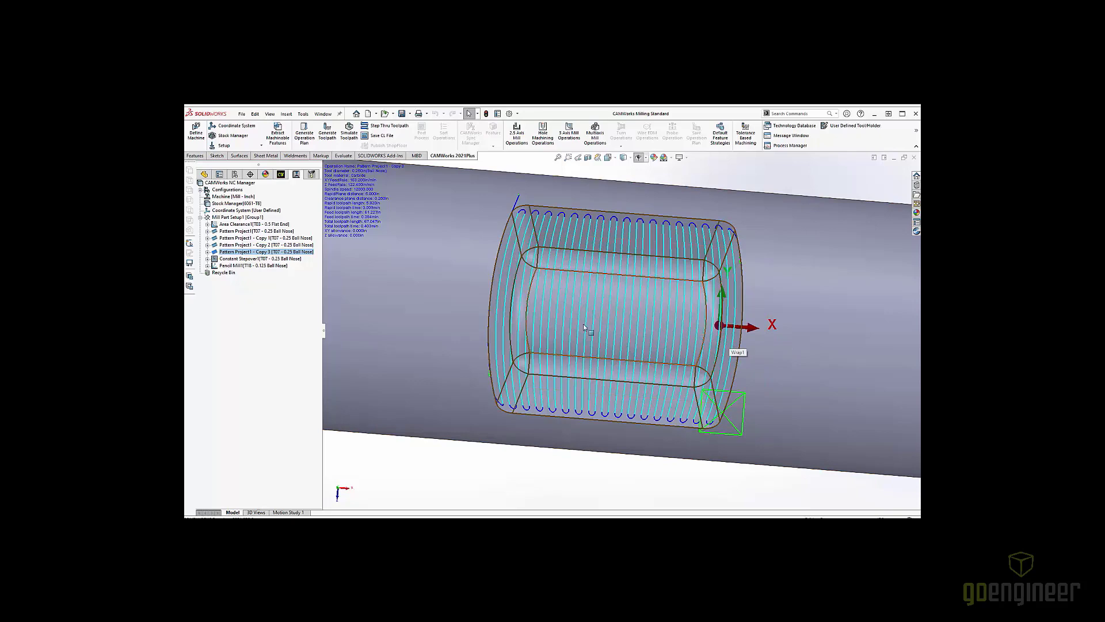
{"action": "middle_click_drag", "start_coordinate": [596, 322], "coordinate": [572, 289]}
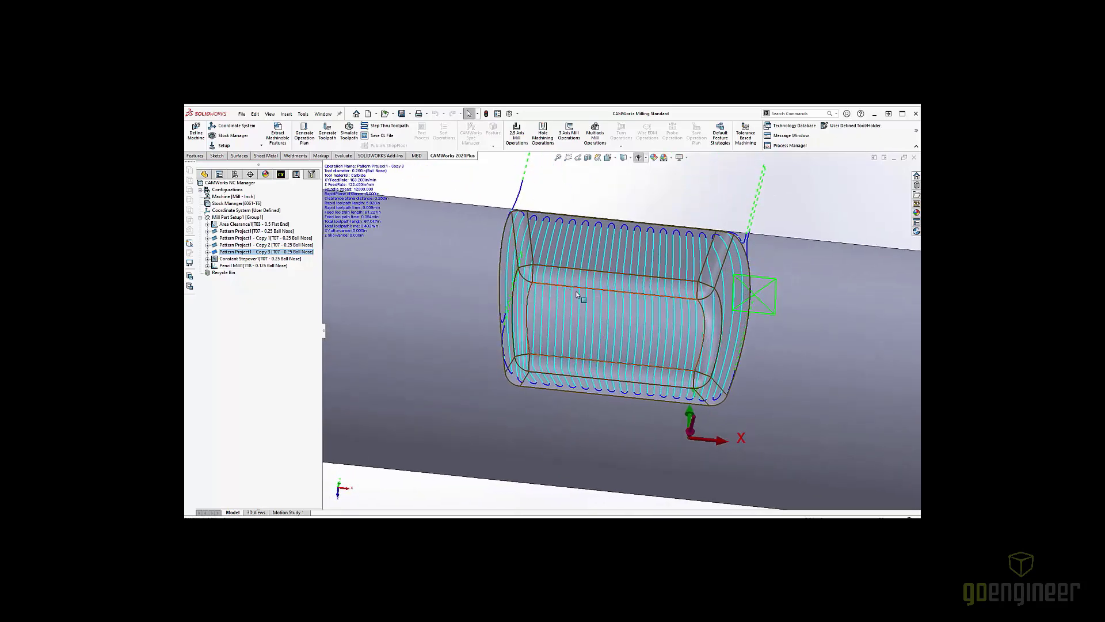
Display the Constant Stepover toolpath and the Pencil Mill toolpath, and examine their passes over the pocket surfaces and fillets
{"action": "left_click", "coordinate": [231, 259]}
{"action": "middle_click_drag", "start_coordinate": [634, 342], "coordinate": [615, 354]}
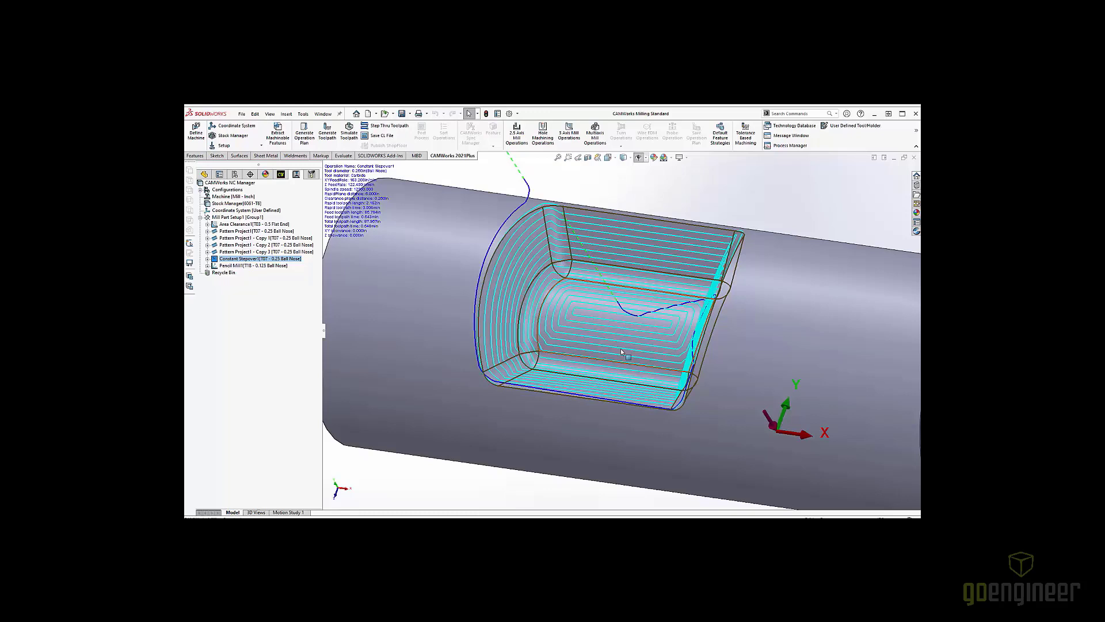
{"action": "left_click", "coordinate": [264, 267]}
{"action": "mouse_move", "coordinate": [604, 394]}
{"action": "middle_mouse_down"}
{"action": "mouse_move", "coordinate": [662, 365]}
{"action": "mouse_move", "coordinate": [608, 368]}
{"action": "middle_mouse_up"}
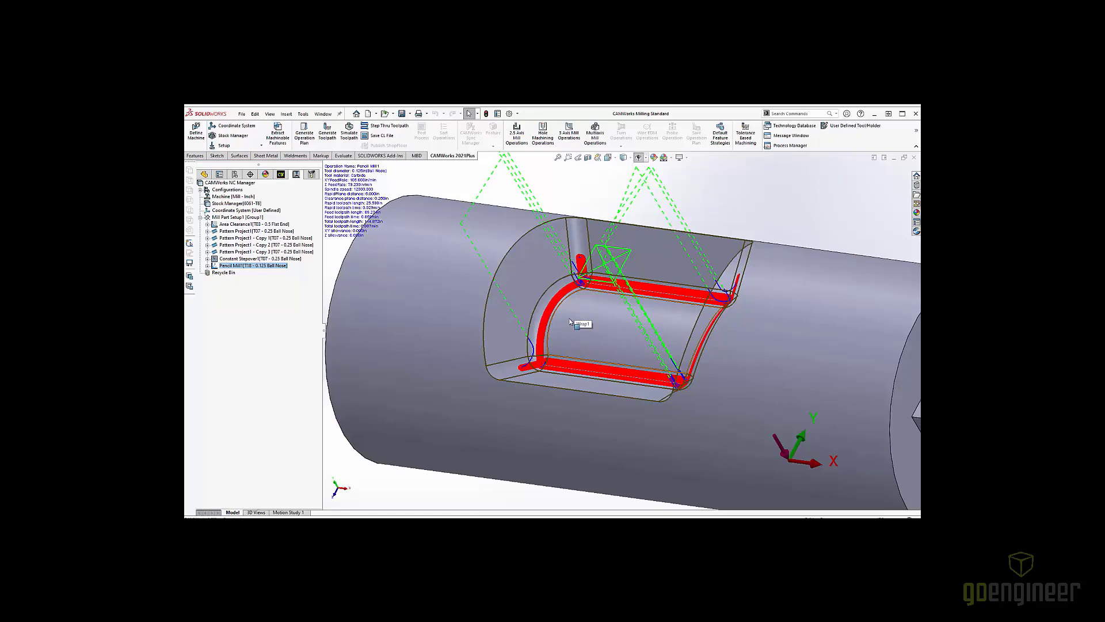
{"action": "scroll", "coordinate": [641, 326], "scroll_direction": "down", "scroll_amount": 5}
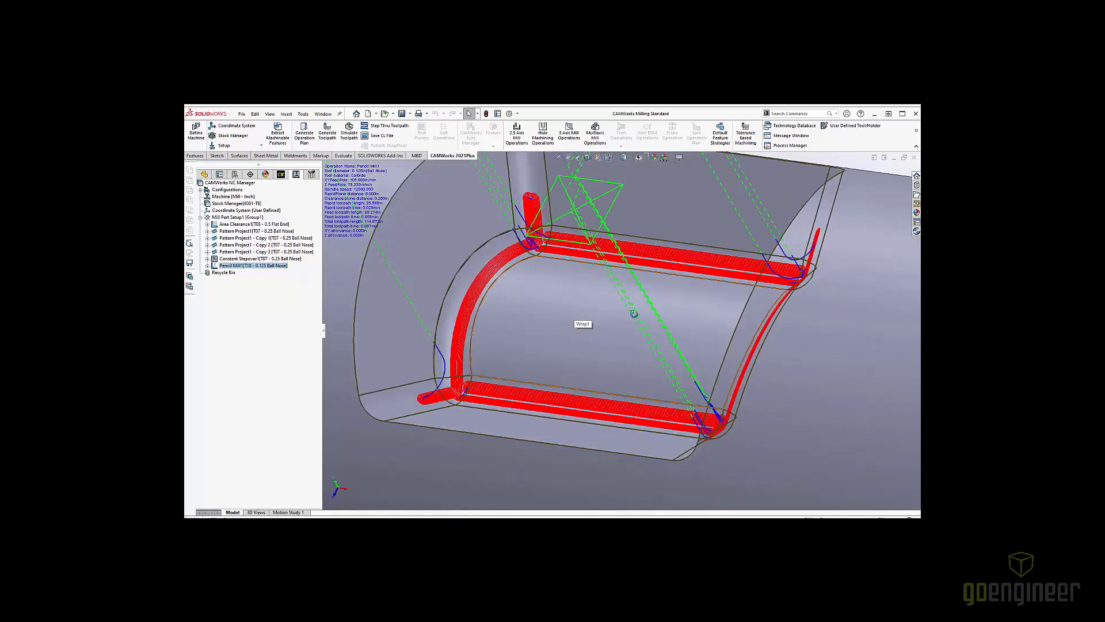
{"action": "scroll", "coordinate": [617, 327], "scroll_direction": "up", "scroll_amount": 5}
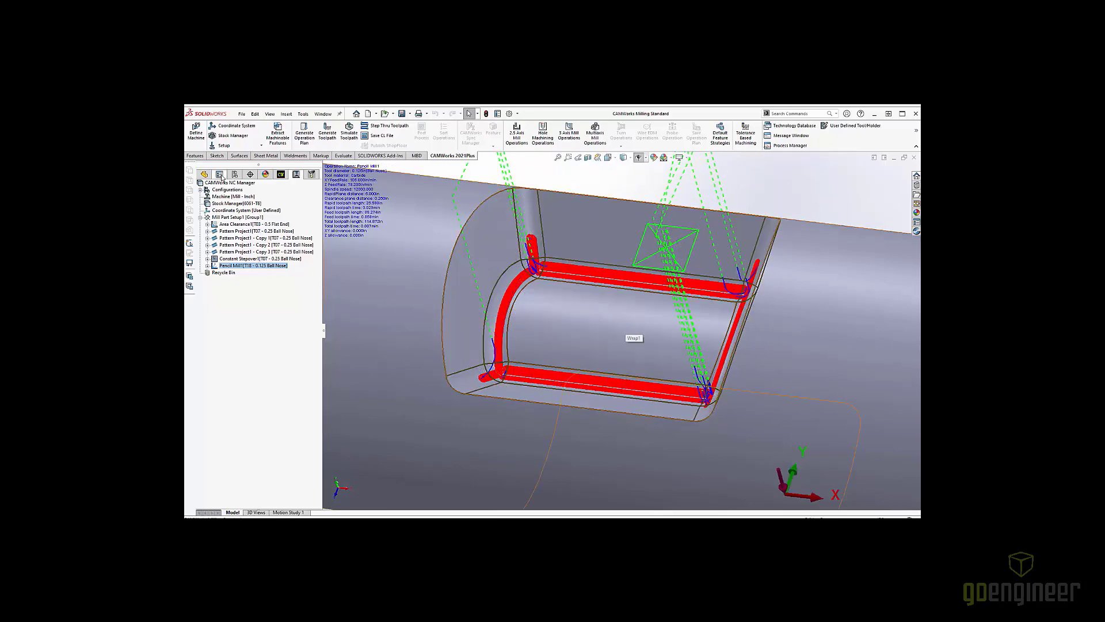
Review the feature type, strategy and selected faces in the pocket's Multi Surface Feature definition and close it without changes
{"action": "left_click", "coordinate": [281, 173]}
{"action": "right_click", "coordinate": [240, 226]}
{"action": "left_click", "coordinate": [267, 233]}
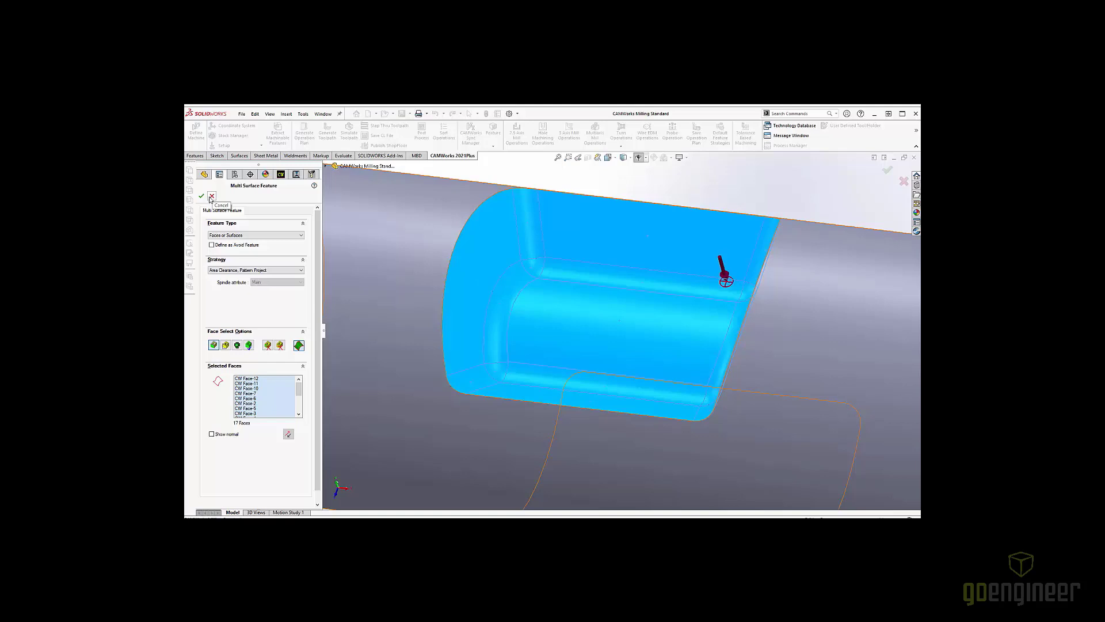
{"action": "left_click", "coordinate": [211, 197]}
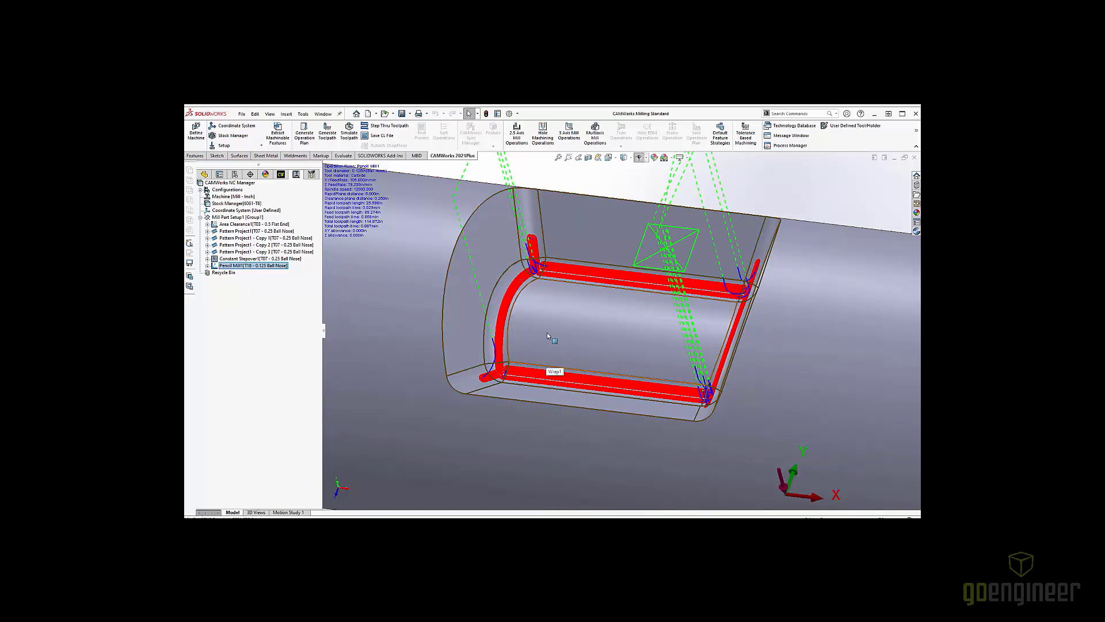
Switch to the browser, show the GoEngineer 5-axis introduction and 3 Axis Toolpaths videos on YouTube, and return to SOLIDWORKS
{"action": "key", "text": "alt+Tab"}
{"action": "left_click", "coordinate": [479, 316]}
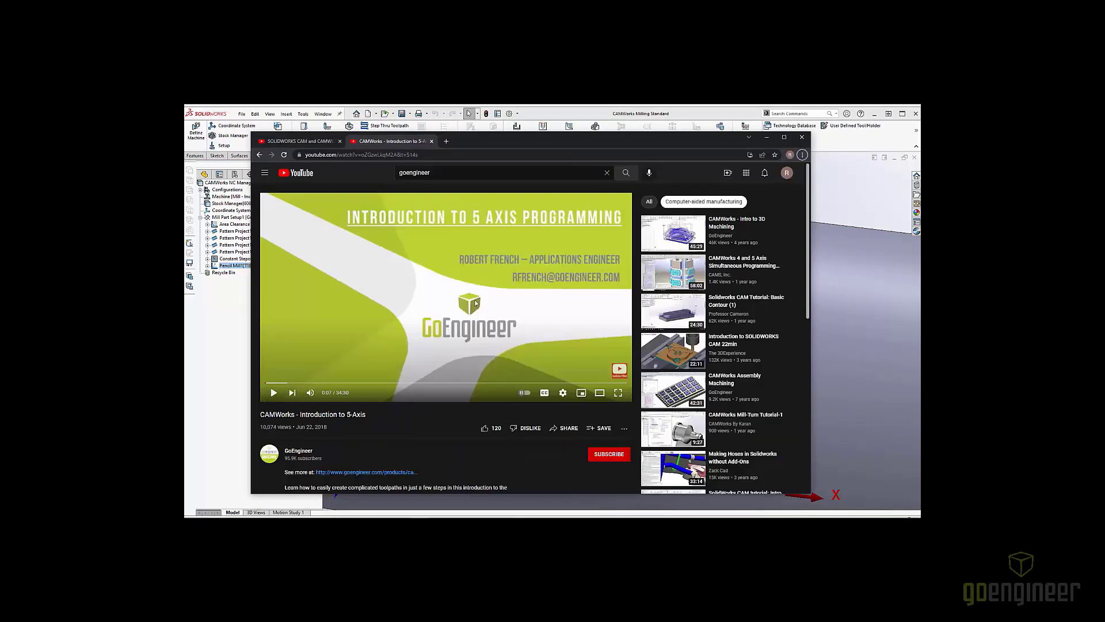
{"action": "left_click", "coordinate": [300, 142]}
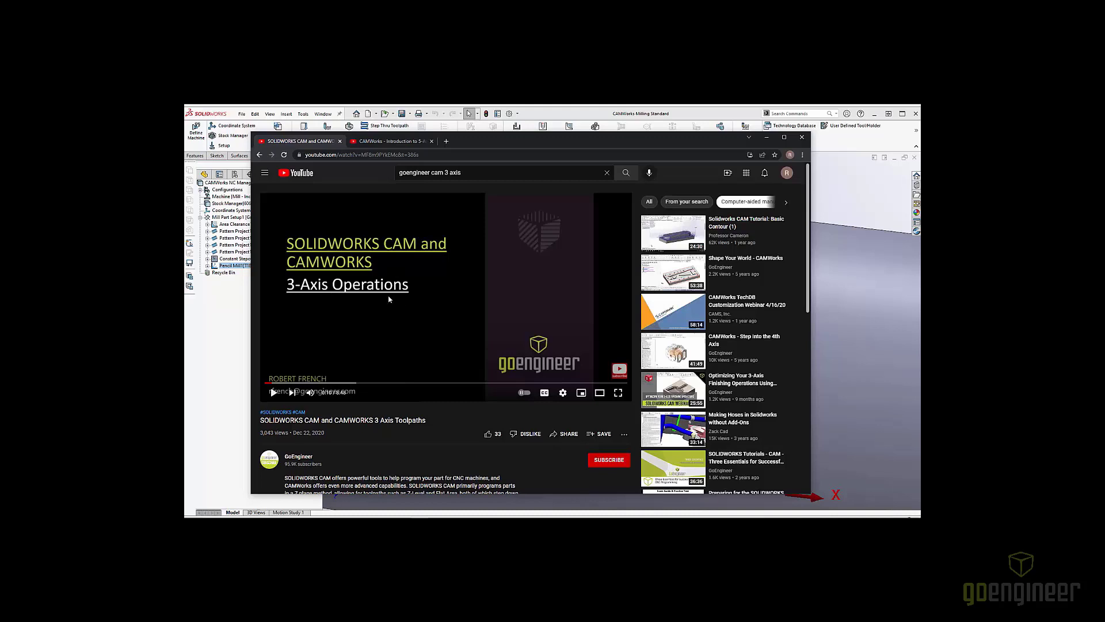
{"action": "left_click", "coordinate": [235, 315]}
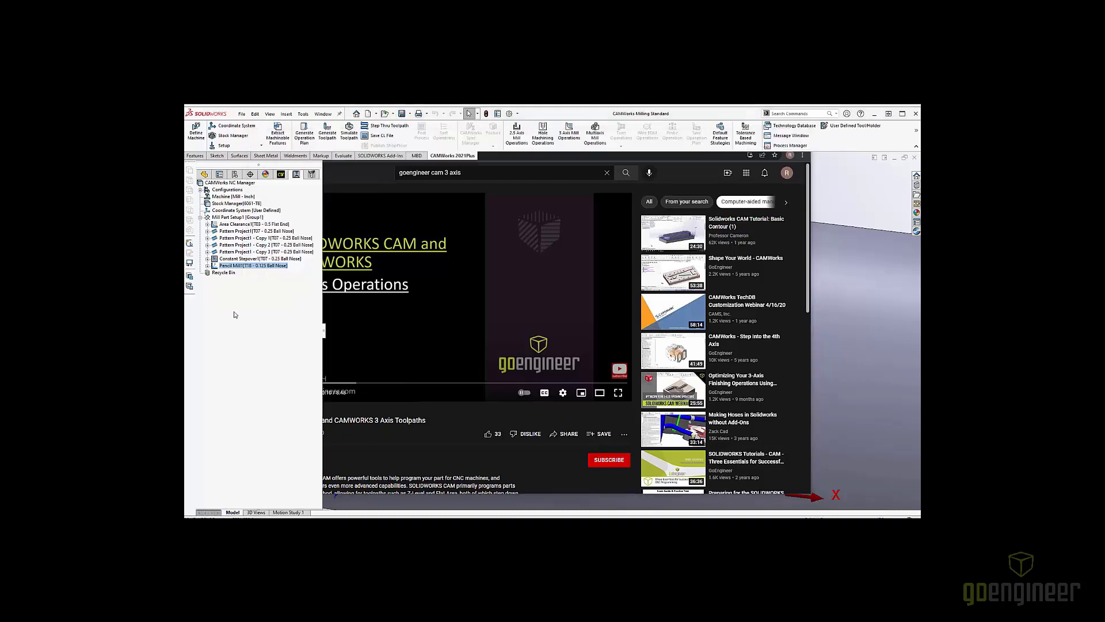
Switch to the PowerPoint slide show and show the CAMWorks Turning Standard slide with its Mill Turn and Live Tooling features
{"action": "key", "text": "alt+Tab"}
{"action": "key", "text": "alt+Tab"}
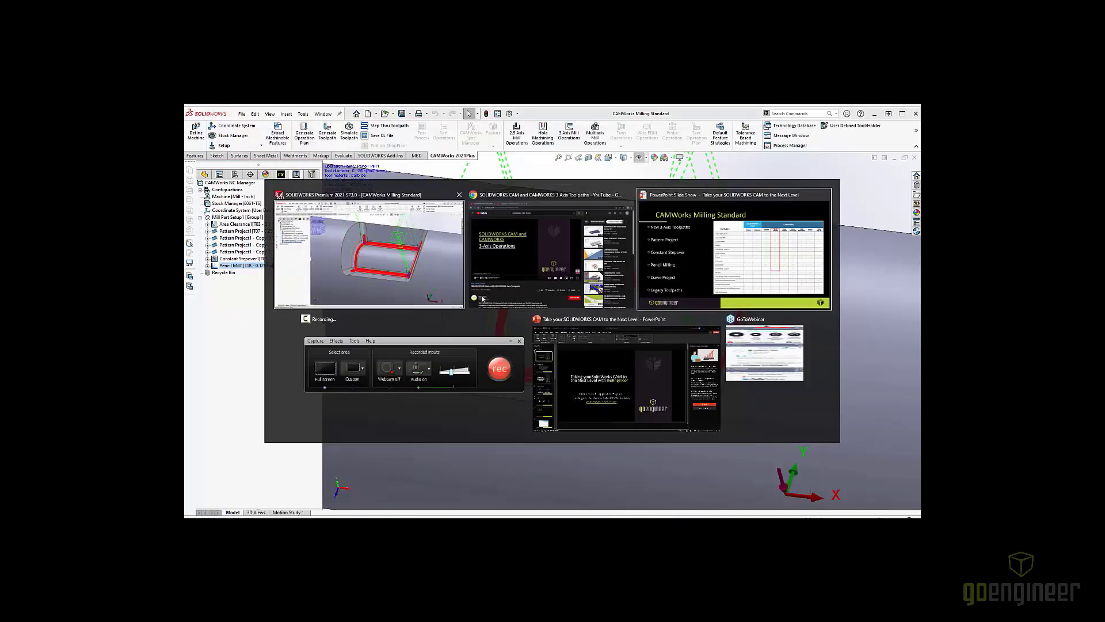
{"action": "left_click", "coordinate": [499, 305]}
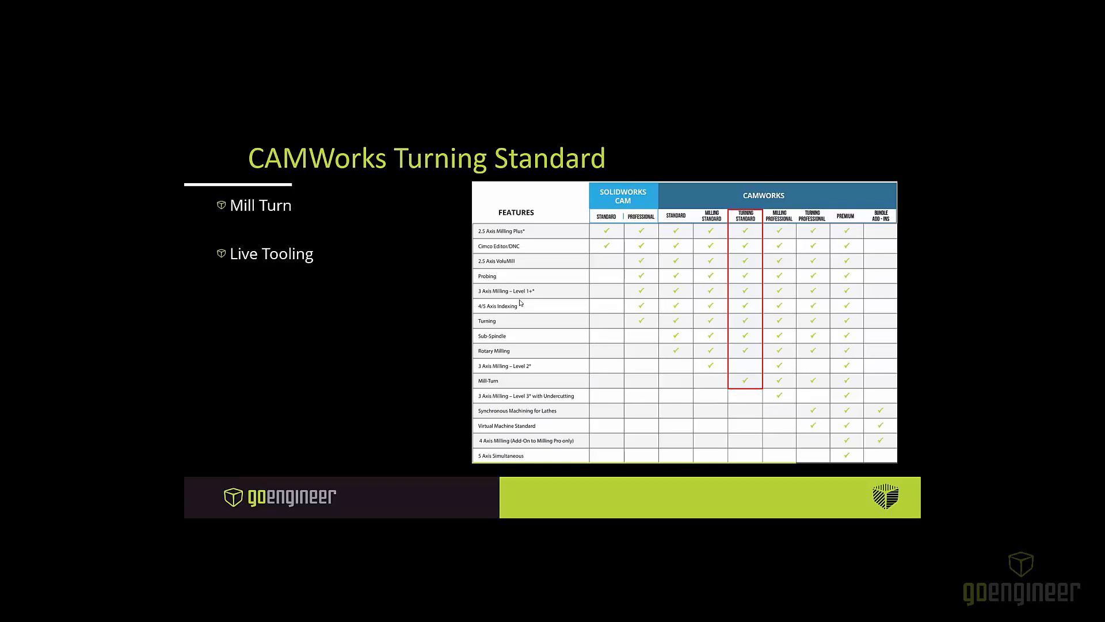
Return to SOLIDWORKS and bring up the open CAMWorks Turning Standard part
{"action": "key", "text": "alt+Tab"}
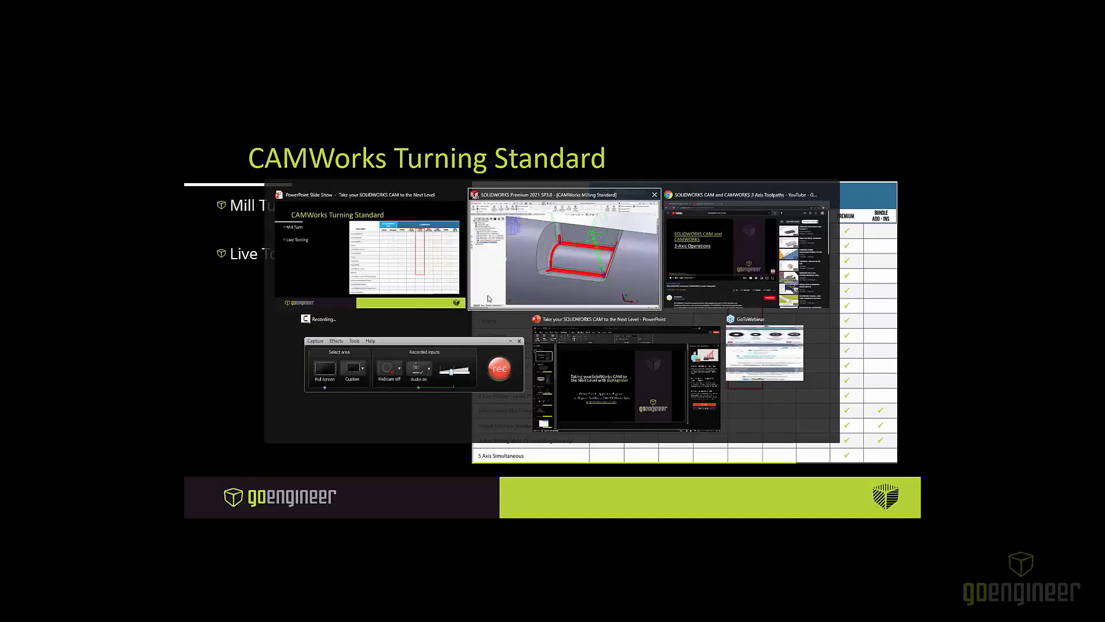
{"action": "left_click", "coordinate": [497, 289]}
{"action": "left_click", "coordinate": [322, 115]}
{"action": "left_click", "coordinate": [340, 252]}
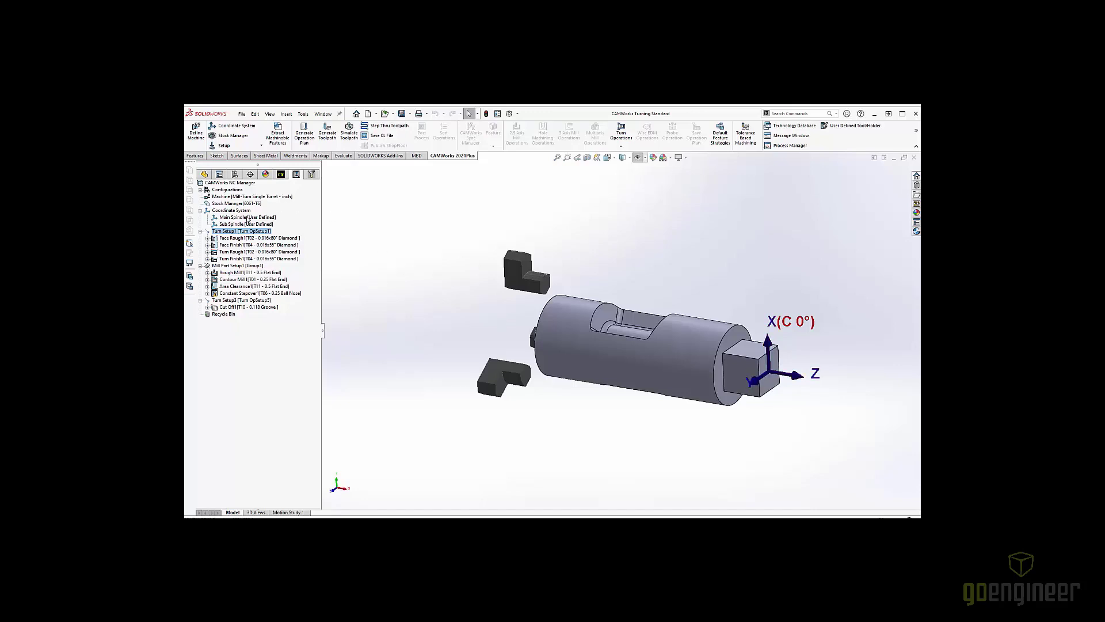
Simulate all turning and milling toolpaths of the part at maximum speed, pause during Constant Stepover1, and close the simulation
{"action": "right_click", "coordinate": [231, 183]}
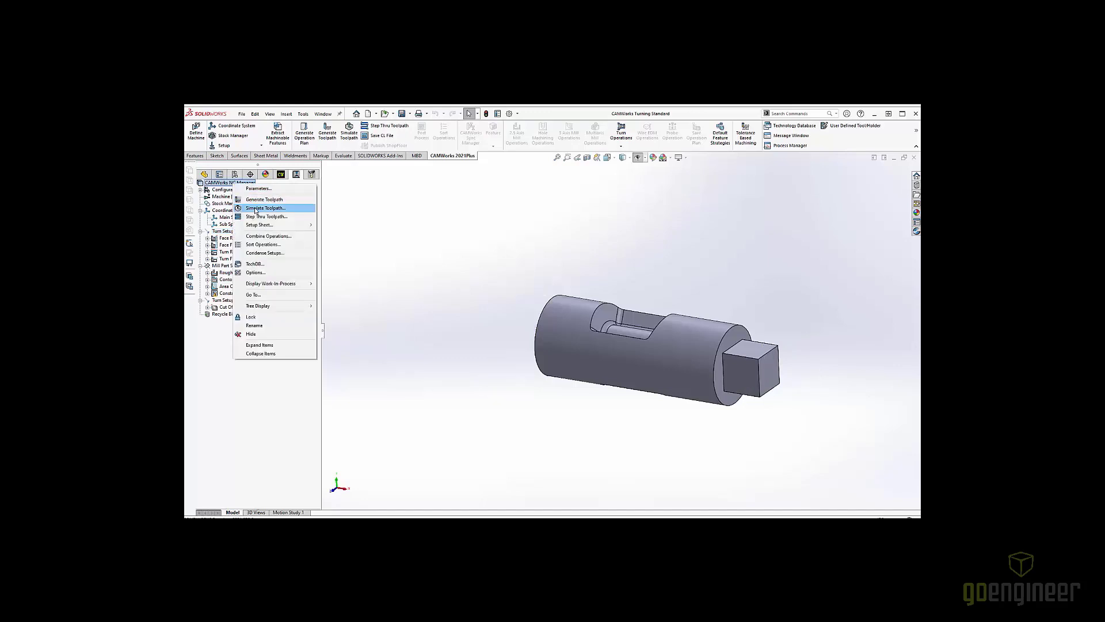
{"action": "left_click", "coordinate": [256, 209]}
{"action": "left_click", "coordinate": [290, 258]}
{"action": "left_click", "coordinate": [246, 241]}
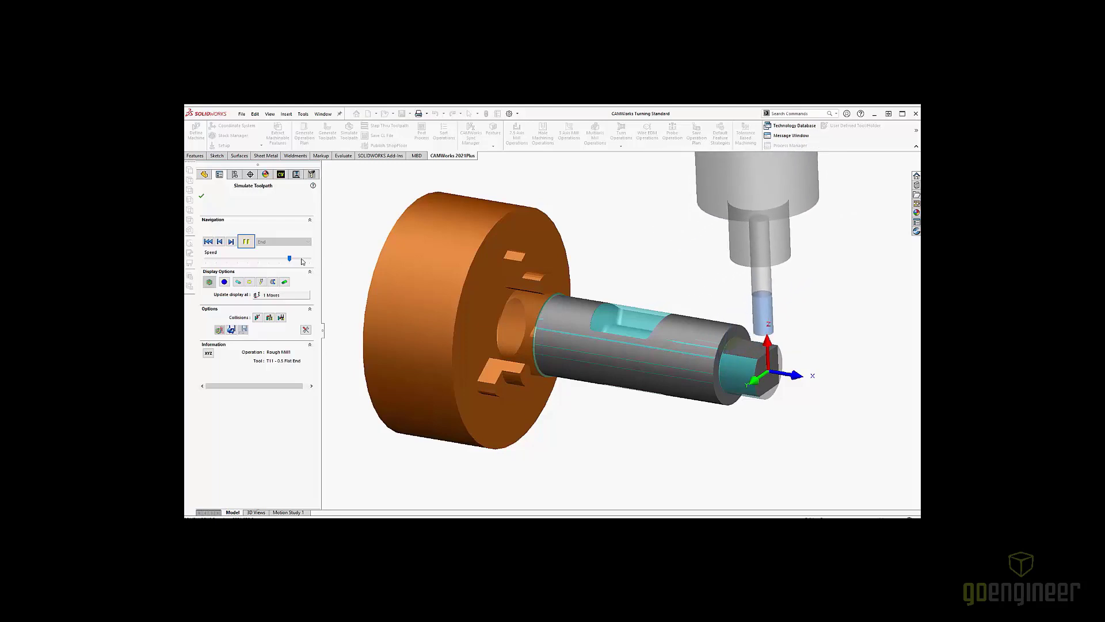
{"action": "left_click", "coordinate": [303, 260]}
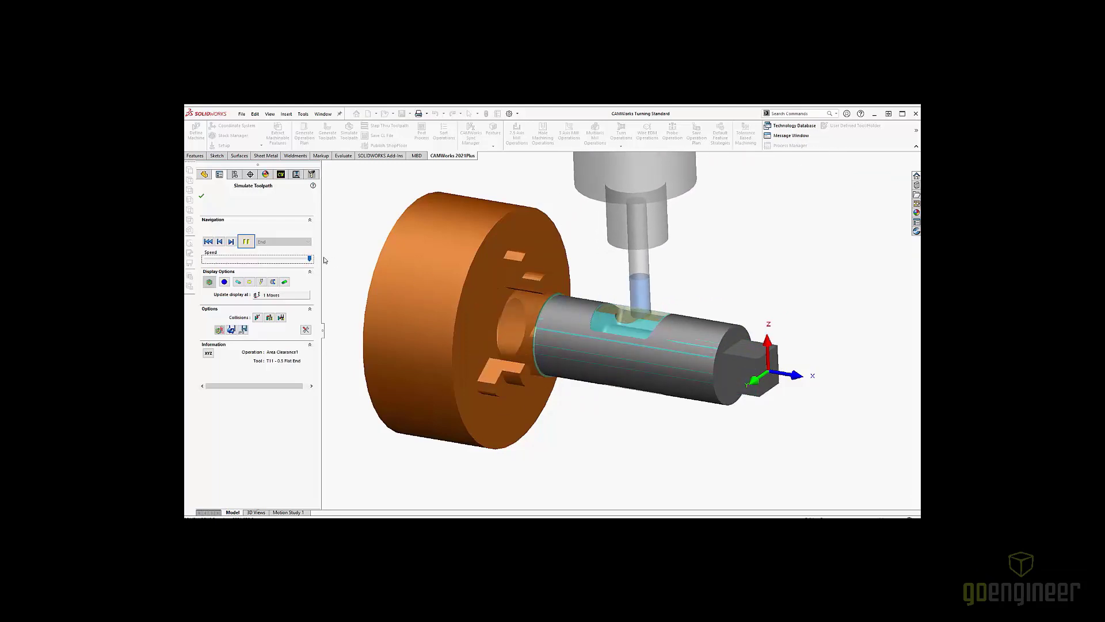
{"action": "mouse_move", "coordinate": [585, 298]}
{"action": "middle_mouse_down"}
{"action": "mouse_move", "coordinate": [610, 305]}
{"action": "mouse_move", "coordinate": [579, 298]}
{"action": "middle_mouse_up"}
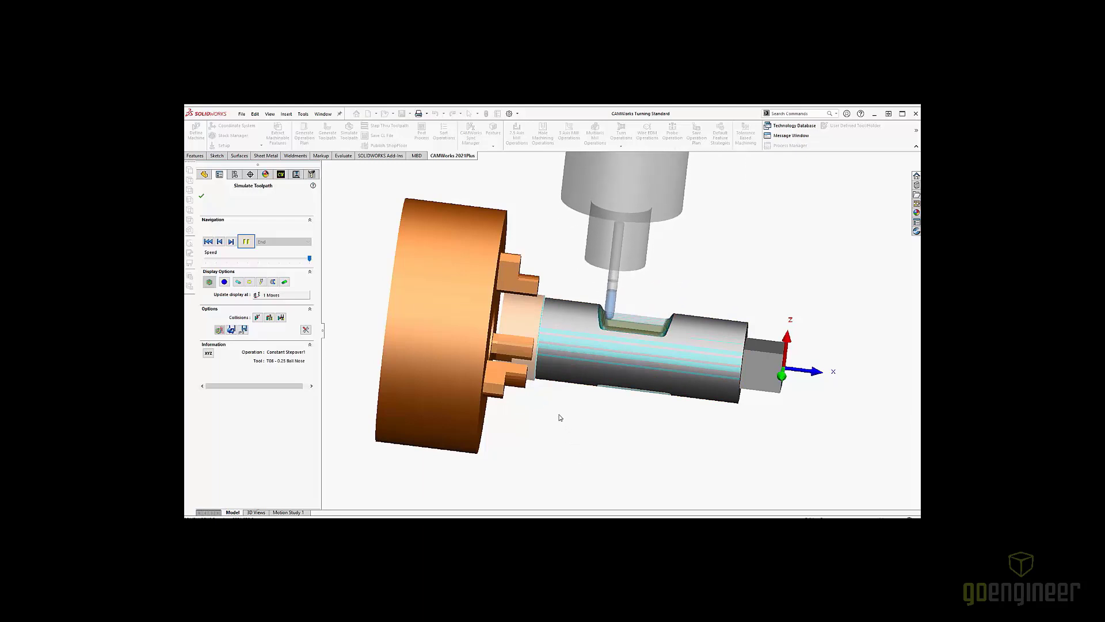
{"action": "left_click", "coordinate": [246, 241]}
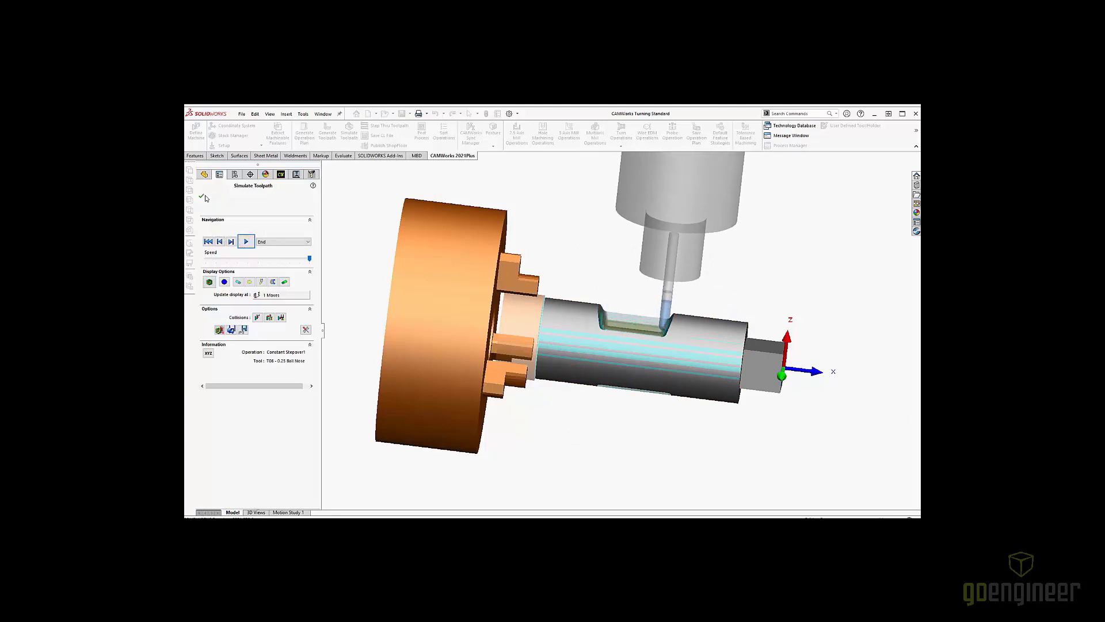
{"action": "left_click", "coordinate": [202, 197]}
Simulate only the turn setup that contains Cut Off1 at a reduced speed and dismiss the feed collision warning
{"action": "right_click", "coordinate": [240, 300]}
{"action": "left_click", "coordinate": [271, 326]}
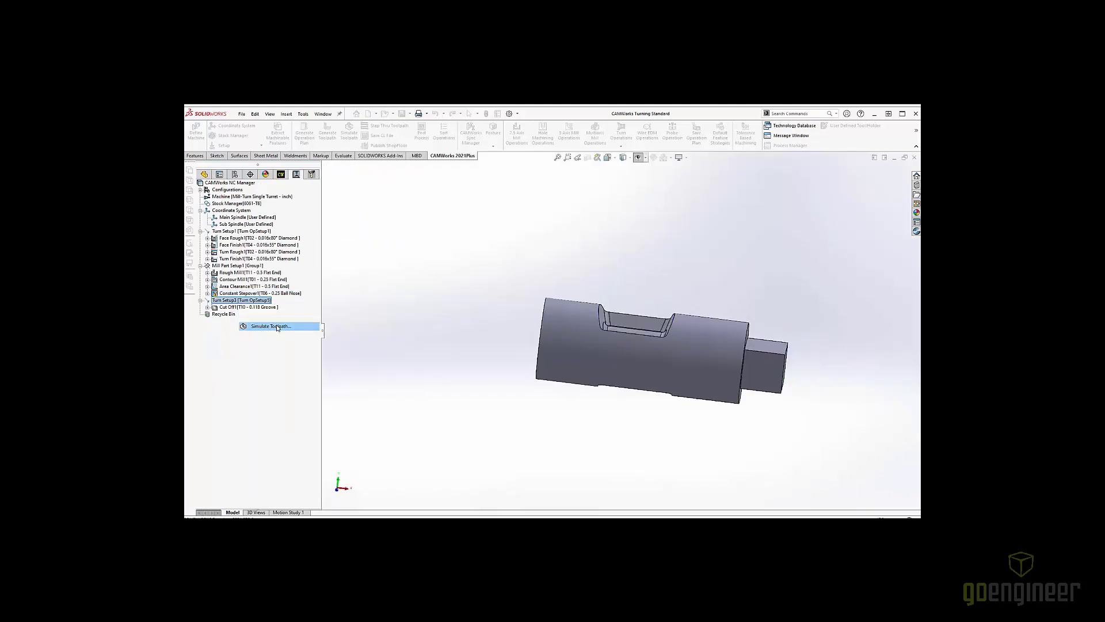
{"action": "middle_click_drag", "start_coordinate": [561, 289], "coordinate": [489, 276]}
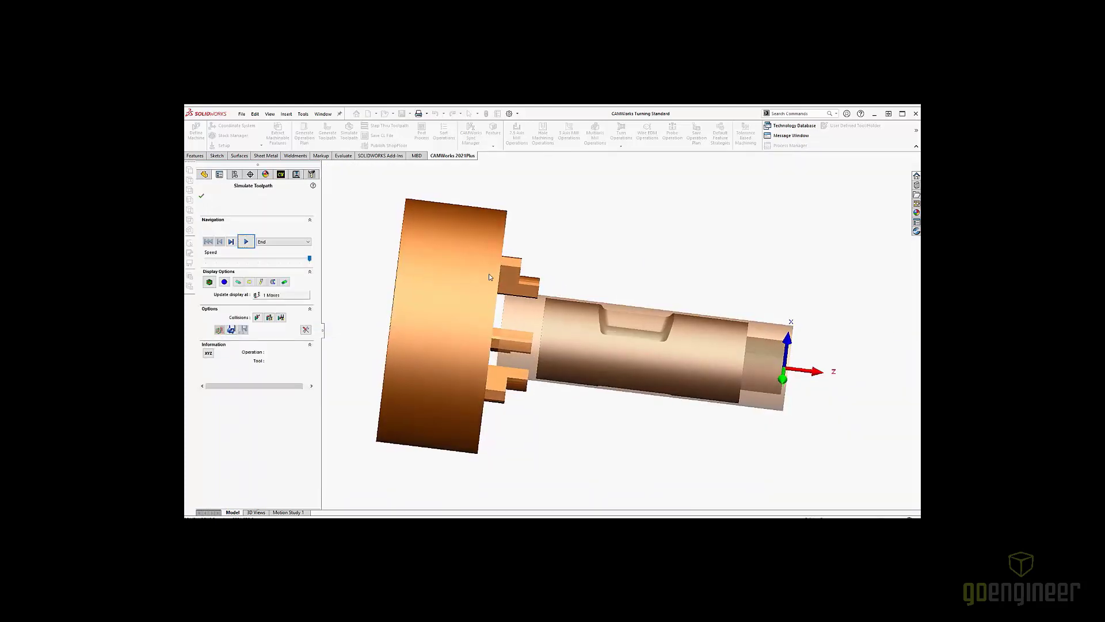
{"action": "left_click", "coordinate": [251, 259]}
{"action": "left_click", "coordinate": [248, 244]}
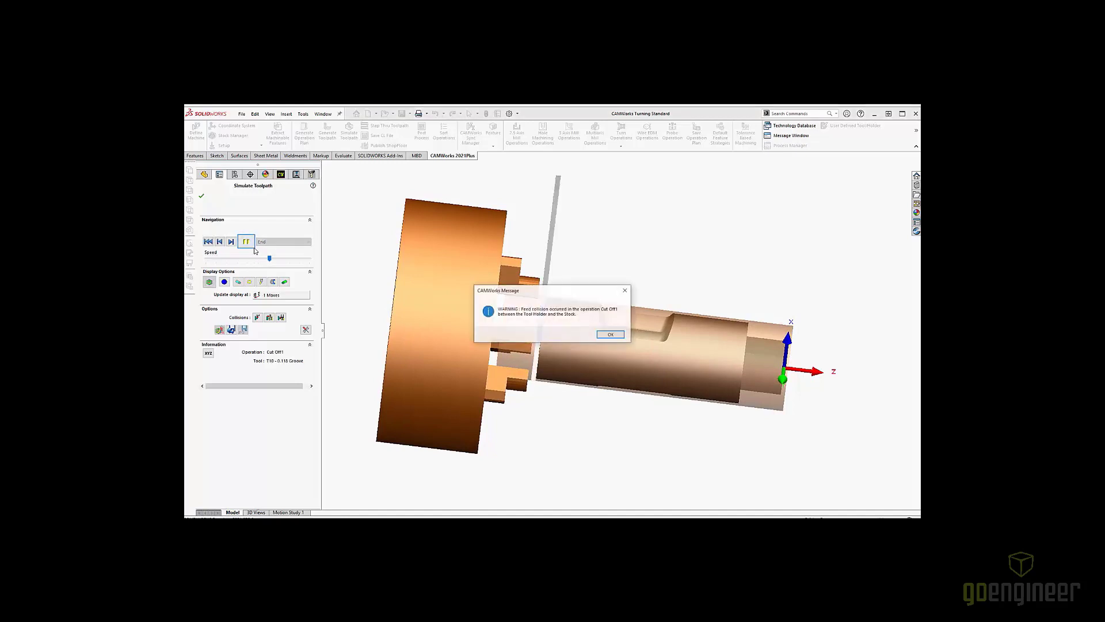
{"action": "left_click", "coordinate": [612, 334]}
Examine the grooving tool beside the chuck jaws, resume the Cut Off1 simulation, and dismiss the repeated collision warning
{"action": "mouse_move", "coordinate": [613, 332]}
{"action": "middle_mouse_down"}
{"action": "mouse_move", "coordinate": [628, 317]}
{"action": "mouse_move", "coordinate": [618, 316]}
{"action": "middle_mouse_up"}
{"action": "middle_click_drag", "start_coordinate": [606, 317], "coordinate": [600, 320]}
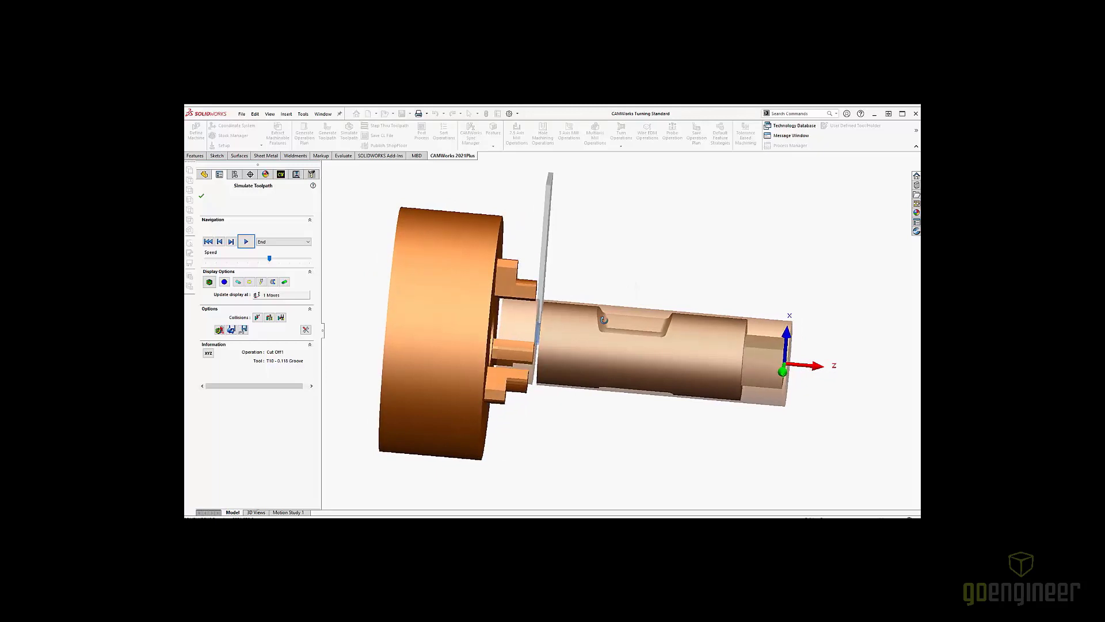
{"action": "left_click", "coordinate": [245, 241]}
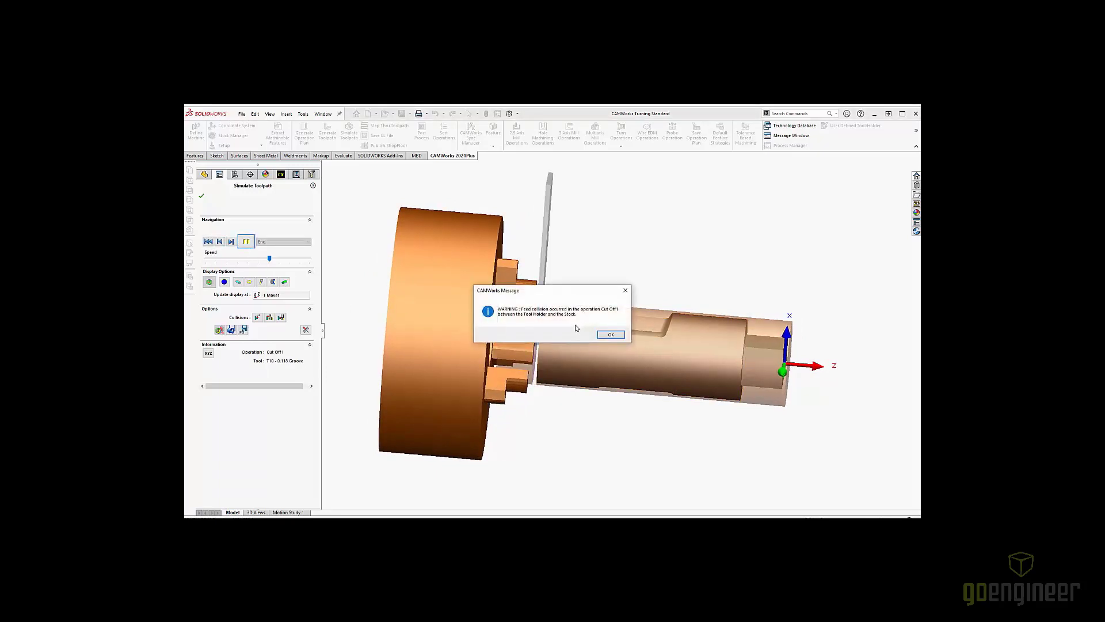
{"action": "left_click", "coordinate": [610, 334]}
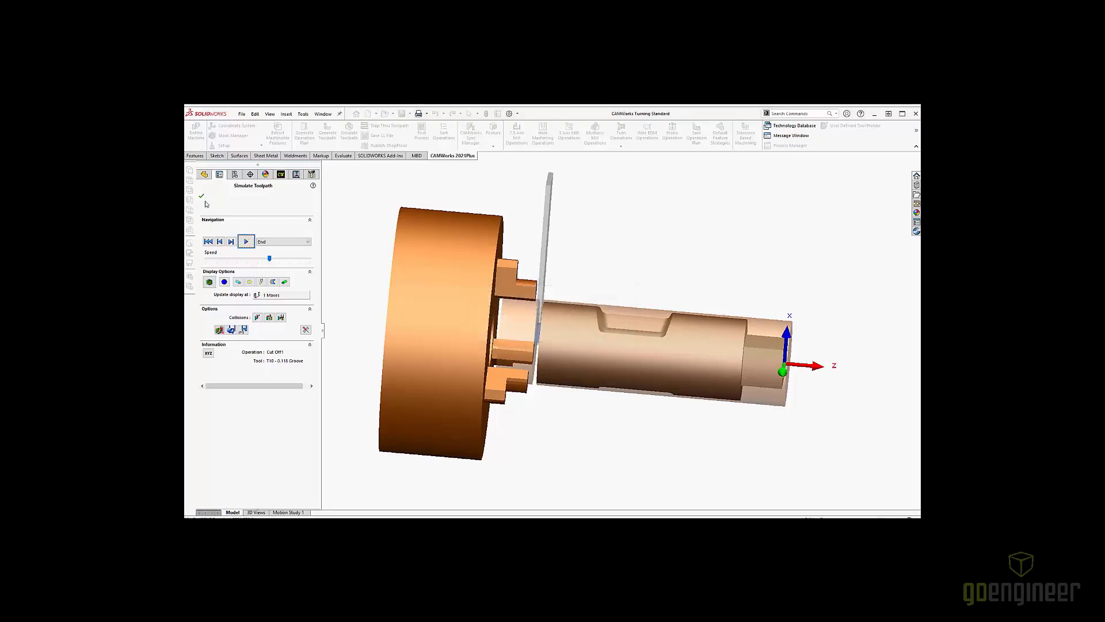